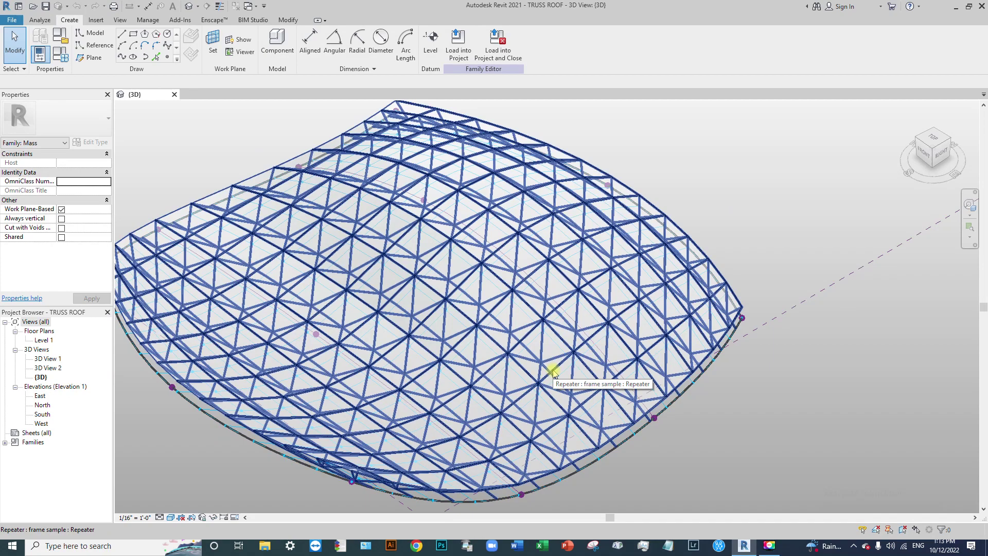
- Examine the completed truss roof and its repeated frame components from several angles
middle_click_drag(575, 358, 578, 287, "shift")
scroll(542, 375, "up", 5)
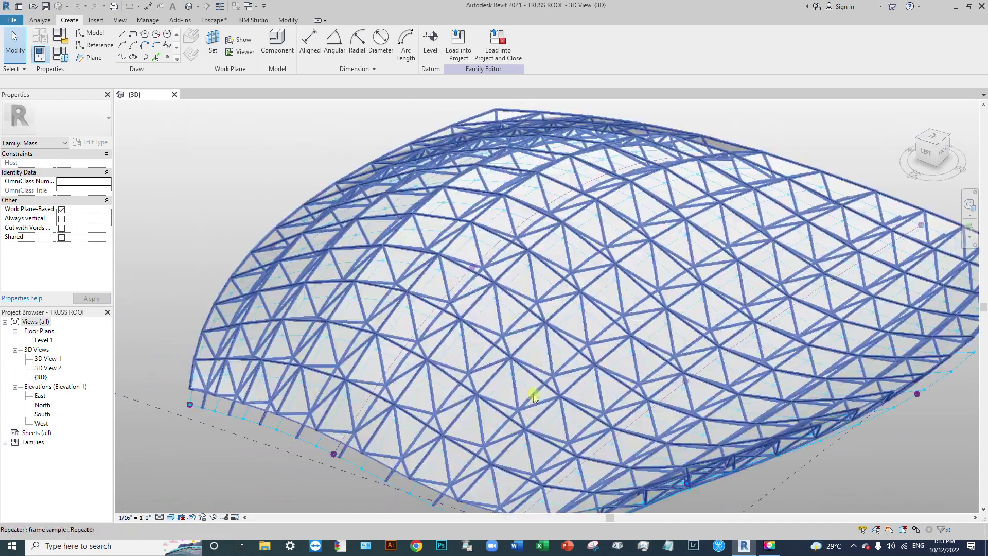
middle_click_drag(562, 379, 627, 319, "shift")
middle_click_drag(463, 315, 468, 454, "shift")
scroll(469, 453, "down", 3)
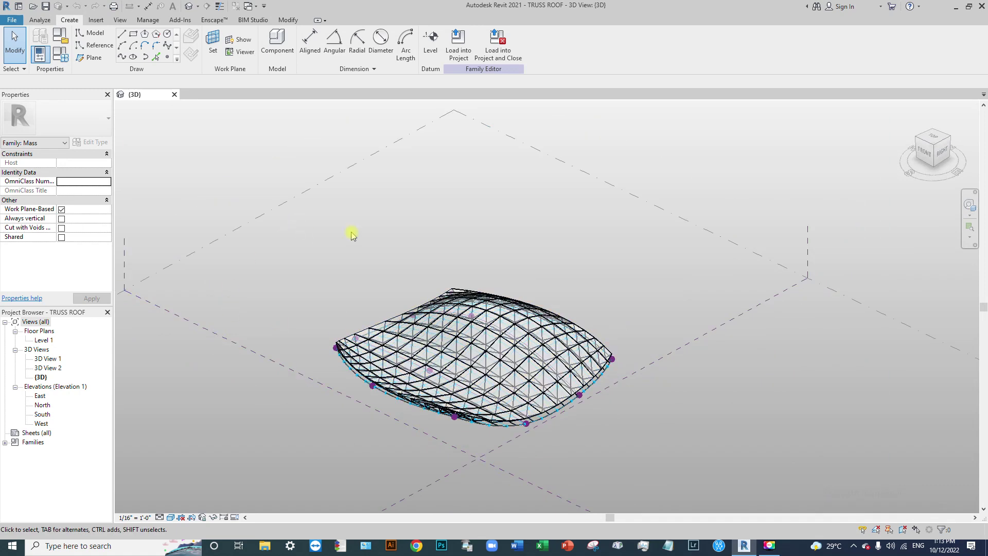
middle_click_drag(333, 236, 353, 247)
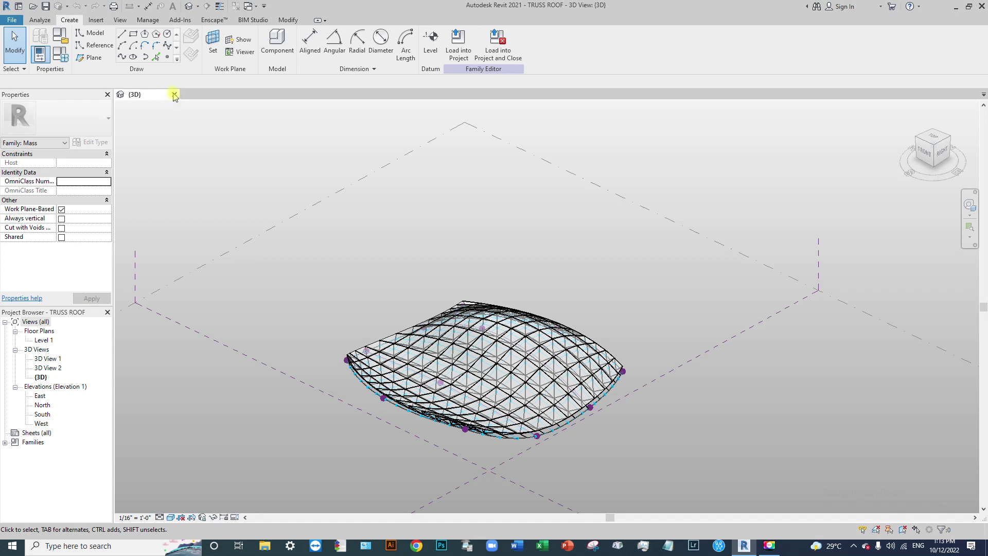
- Close the truss roof family and create a new family from the Generic Model Adaptive template
left_click(174, 95)
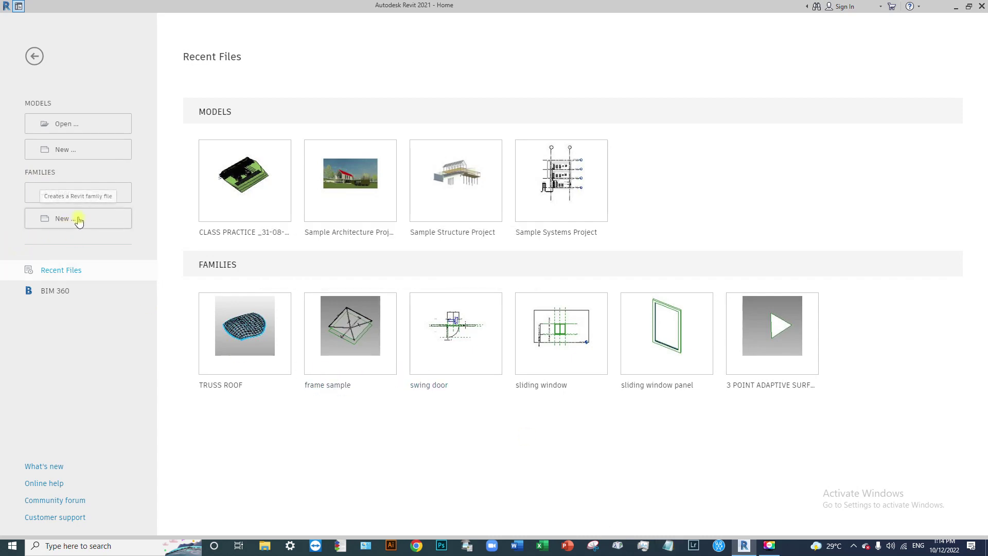
left_click(78, 222)
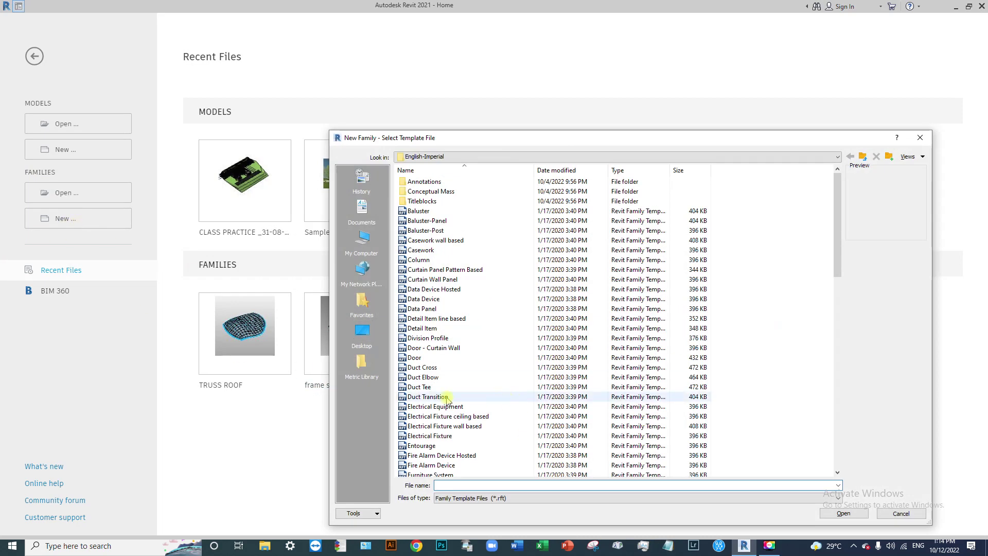
scroll(450, 401, "down", 5)
scroll(449, 401, "down", 1)
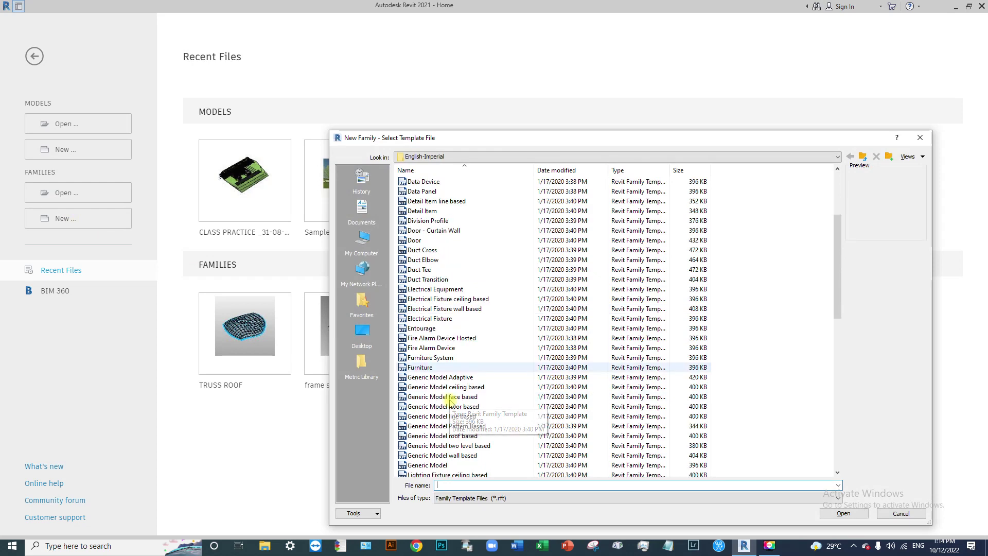
left_click(445, 377)
left_click(848, 512)
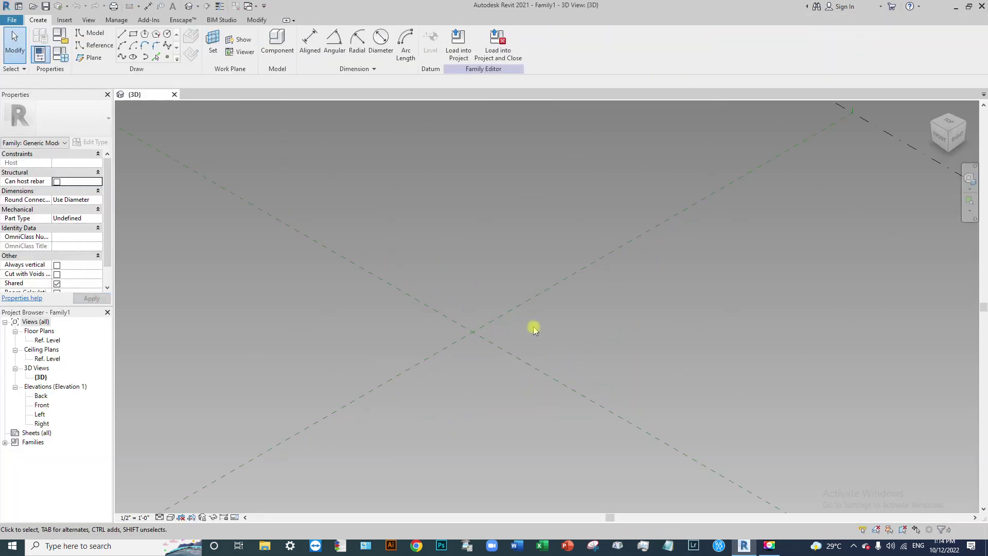
- Place four reference points in a rough quadrilateral around the crossing of the centre reference planes on Ref. Level
middle_click_drag(533, 329, 531, 392)
left_click(167, 57)
left_click(339, 375)
left_click(411, 320)
left_click(545, 392)
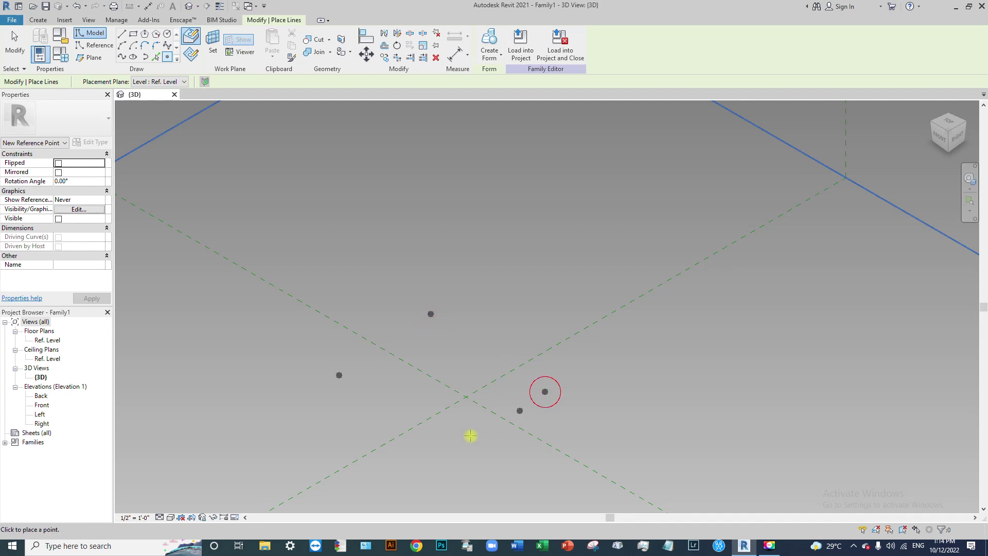
left_click(436, 457)
scroll(470, 311, "down", 2)
key("Escape")
- Convert the four reference points into adaptive points
left_click_drag(296, 293, 595, 454)
left_click(534, 38)
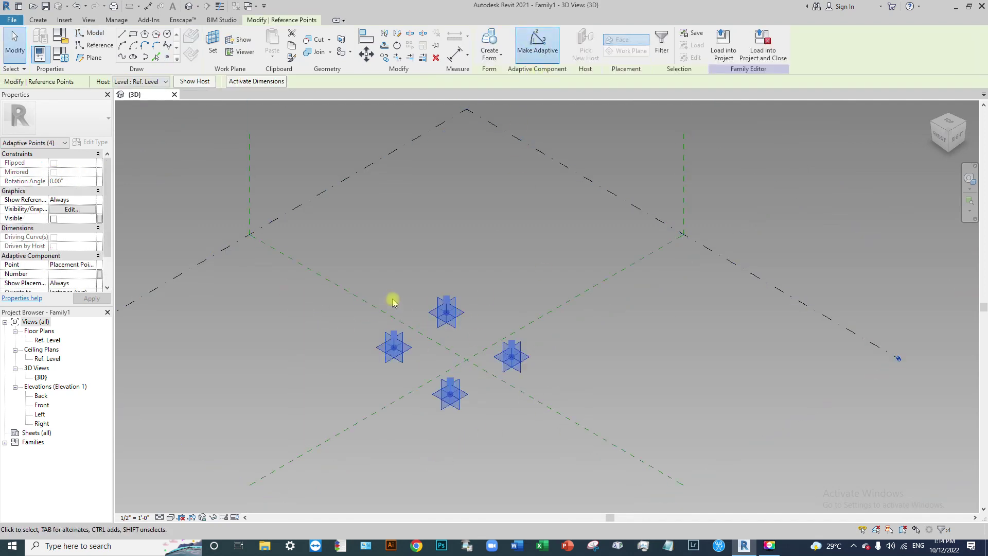
key("Escape")
- Connect adaptive points 2 and 3, and points 1 and 2, with lines made by Spline Through Points
scroll(494, 359, "up", 4)
left_click(391, 196)
left_click_drag(391, 196, 624, 391)
scroll(566, 400, "up", 2)
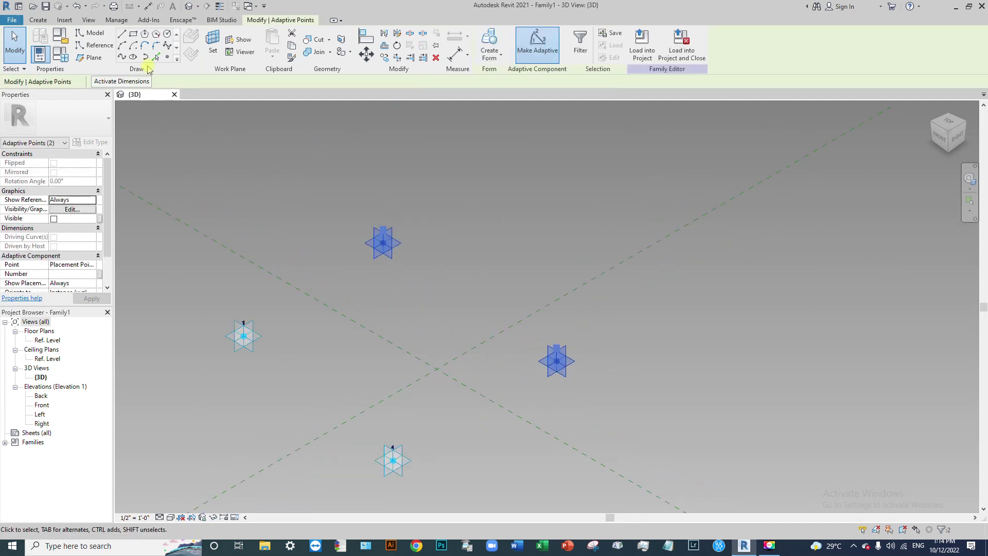
left_click(122, 57)
middle_click_drag(308, 275, 408, 255)
left_click_drag(250, 128, 520, 334)
left_click(122, 56)
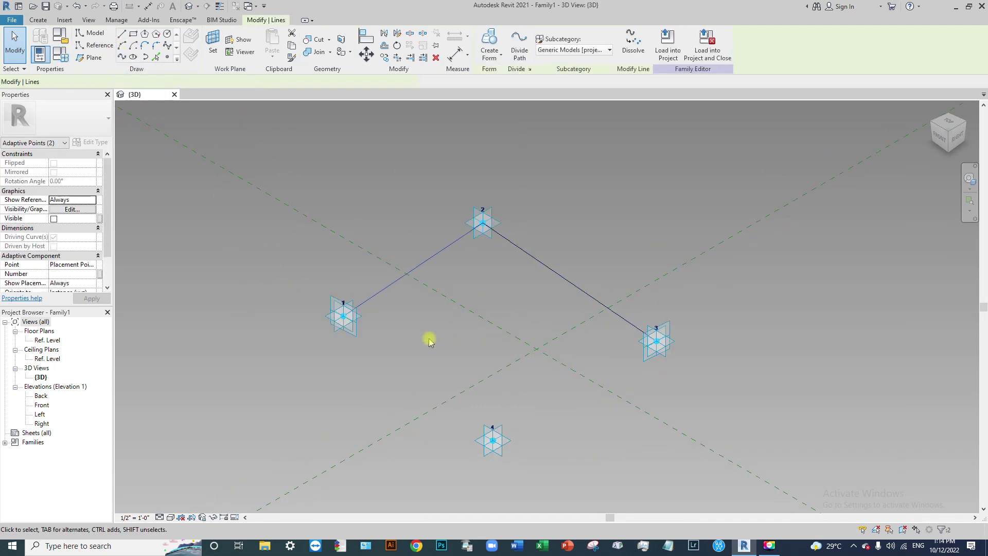
- Complete the quadrilateral by joining adaptive points 1 and 4, and points 3 and 4, with Spline Through Points
scroll(353, 303, "down", 3)
left_click_drag(274, 290, 463, 458)
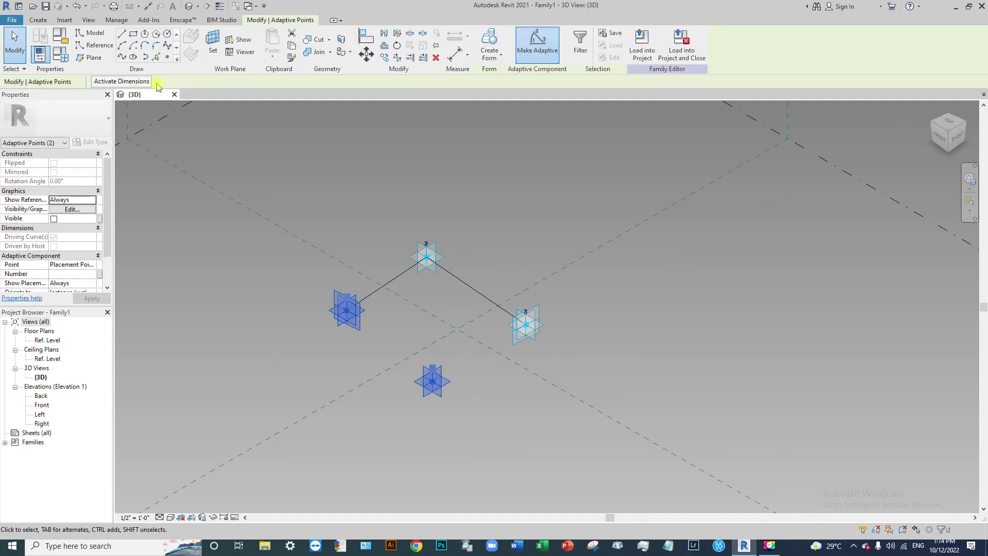
left_click(122, 57)
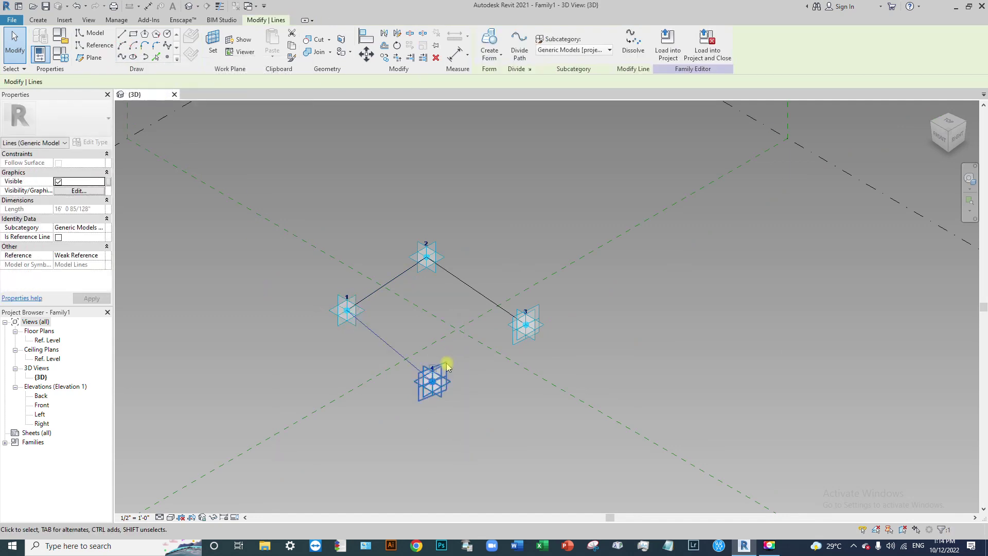
middle_click_drag(431, 395, 536, 399, "shift")
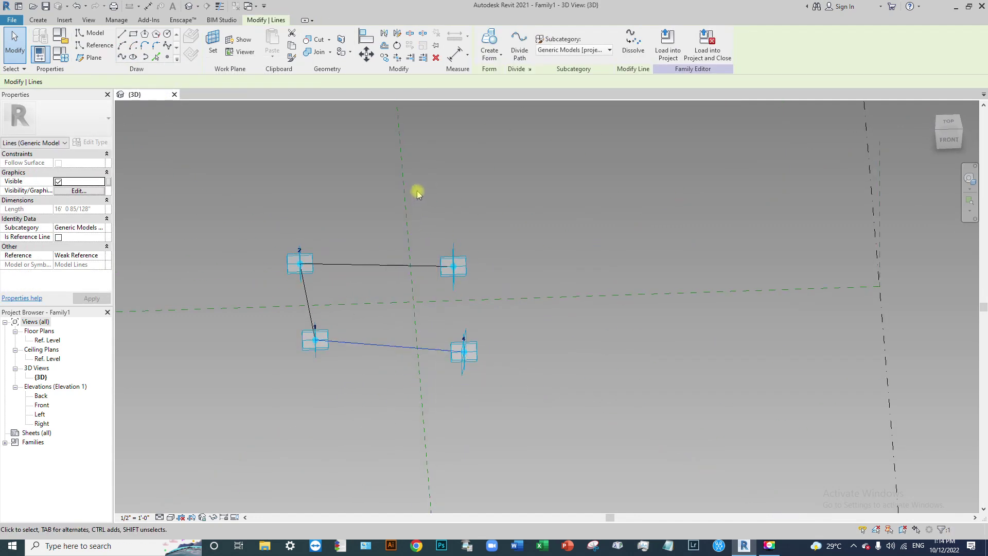
left_click_drag(419, 196, 491, 411)
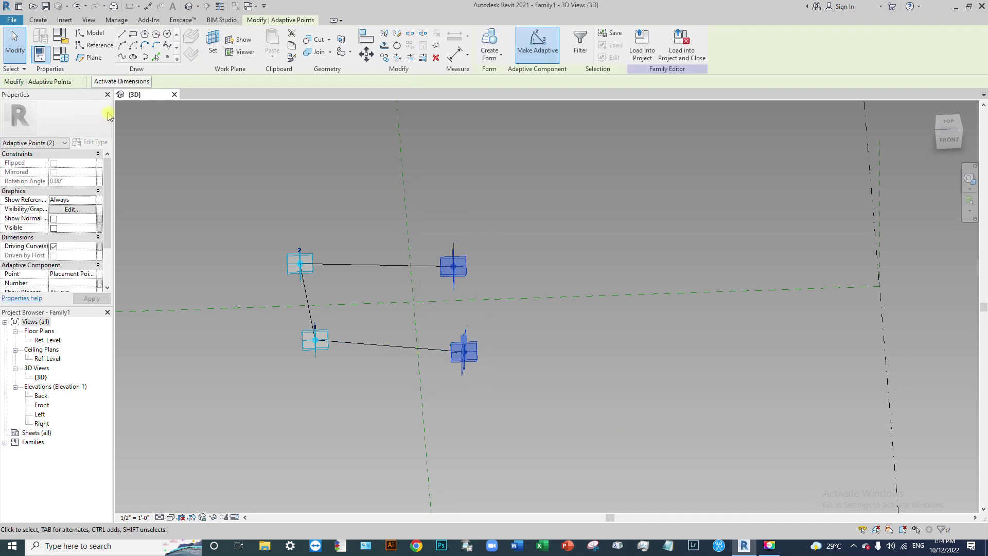
left_click(122, 57)
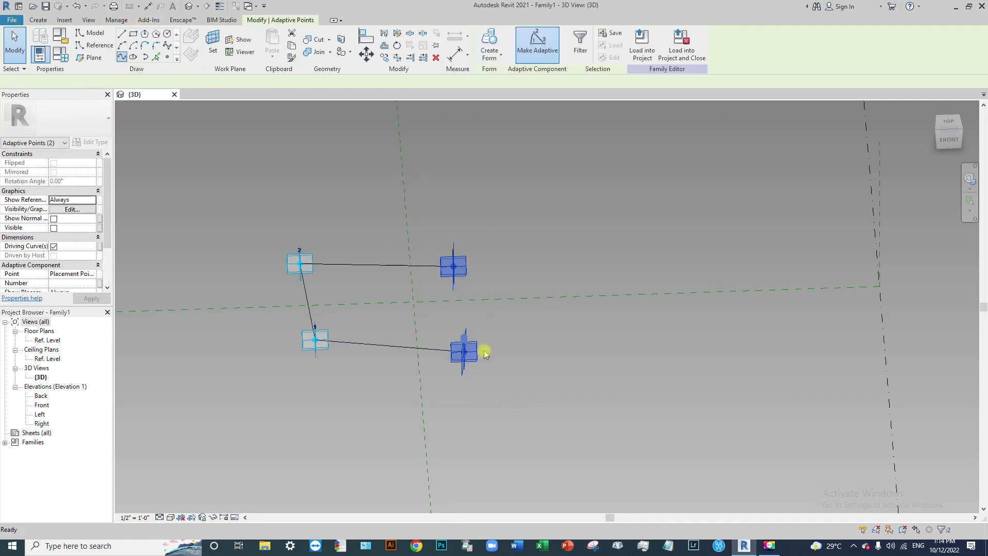
left_click(540, 209)
- Turn all four lines of the quadrilateral into reference lines
scroll(375, 269, "up", 3)
left_click(330, 263)
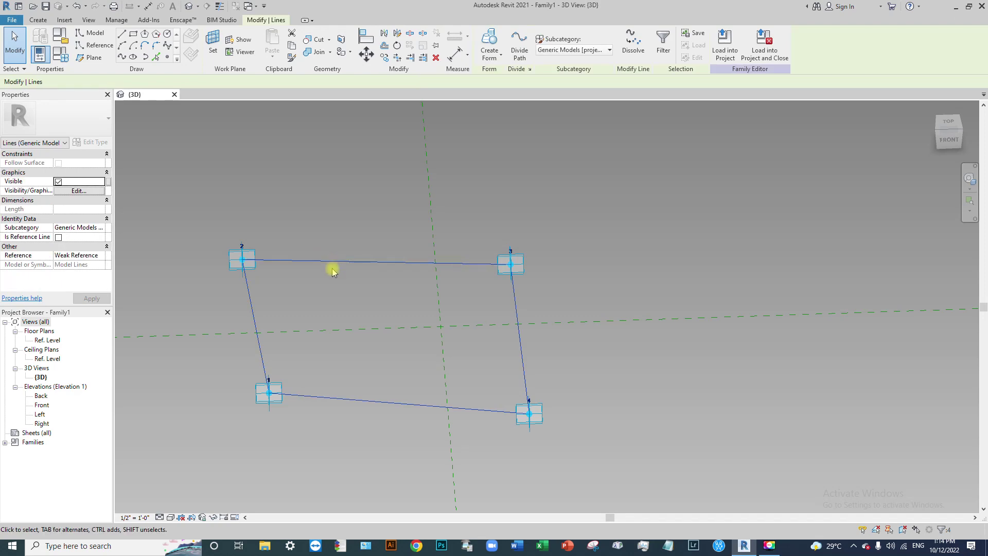
left_click(58, 238)
left_click(657, 289)
- Move adaptive point 1 slightly outward, to about 10'-10" and 8'-2 1/2" from the two centre reference planes
middle_click_drag(657, 288, 413, 333, "shift")
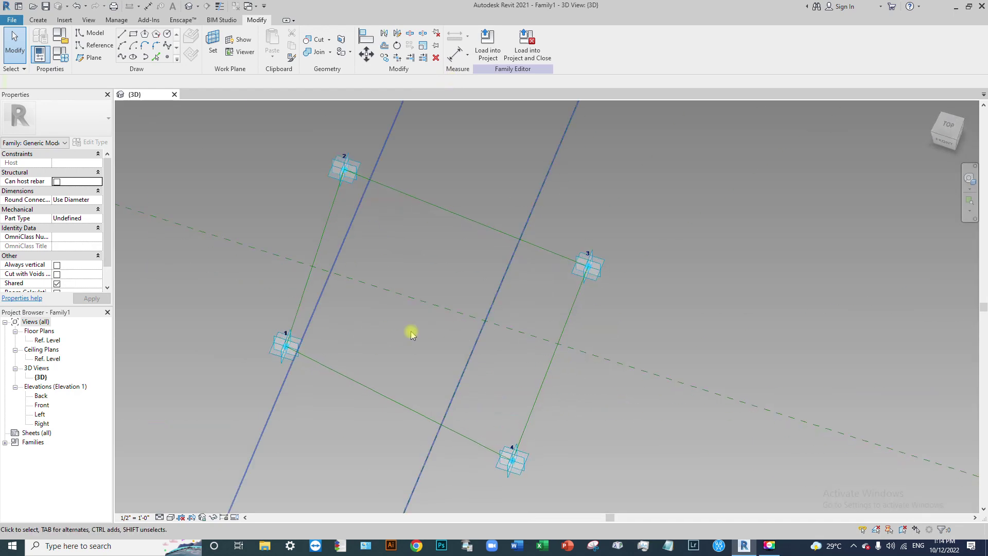
left_click(288, 352)
left_click_drag(289, 352, 279, 351)
middle_click_drag(512, 463, 559, 411)
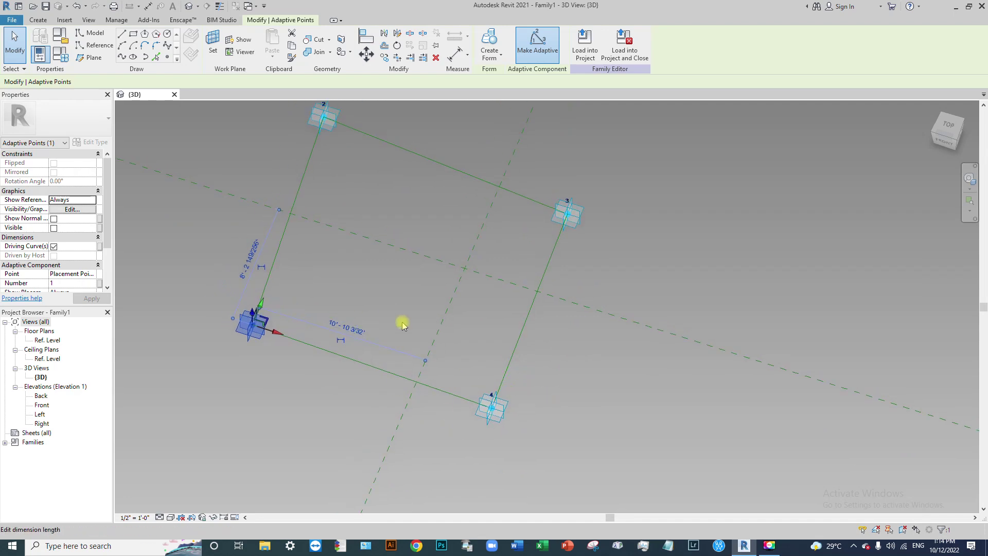
middle_click_drag(566, 361, 520, 320, "shift")
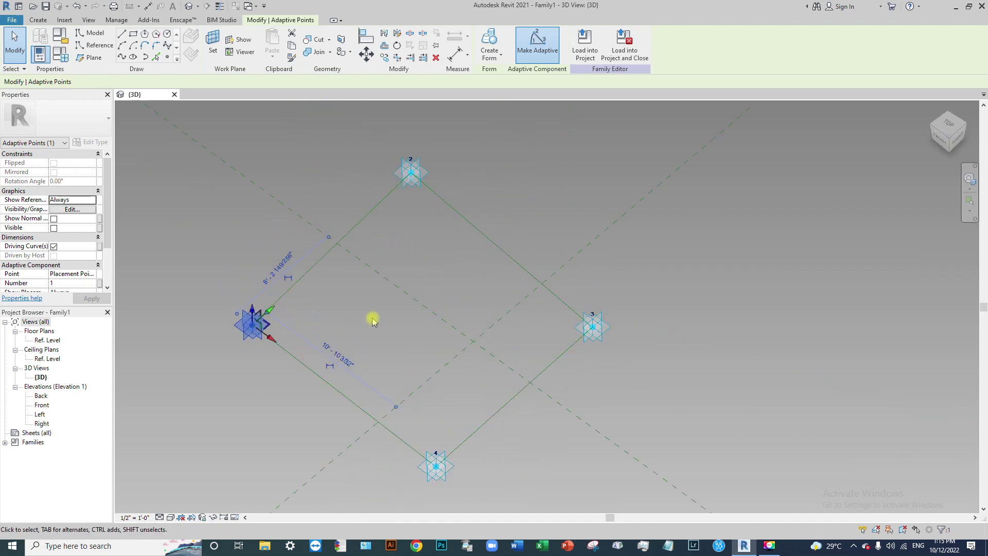
middle_click_drag(372, 320, 425, 330)
key("Escape")
middle_click_drag(463, 276, 468, 353, "shift")
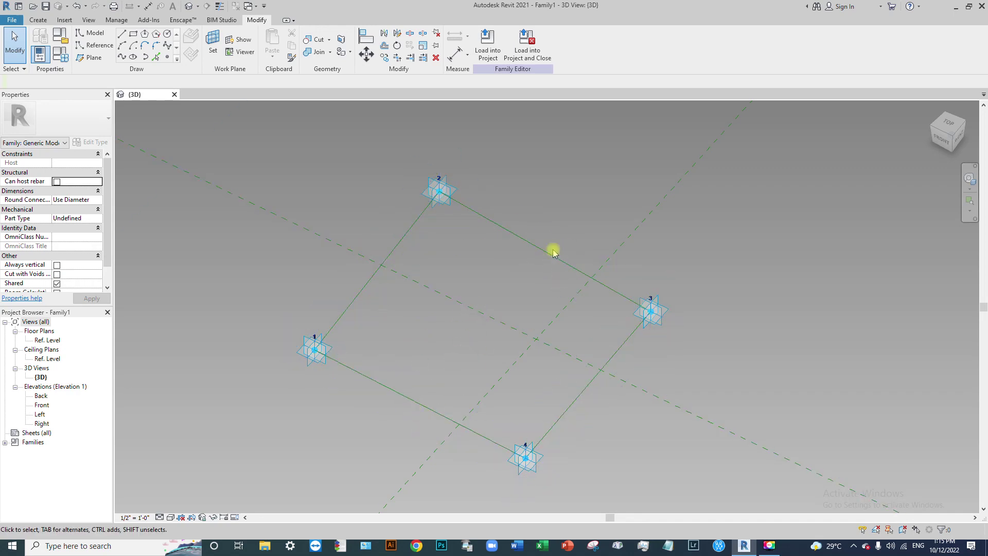
- Place a reference point at the midpoint of the reference line 1–4 and another at the midpoint of line 2–3
left_click(409, 403)
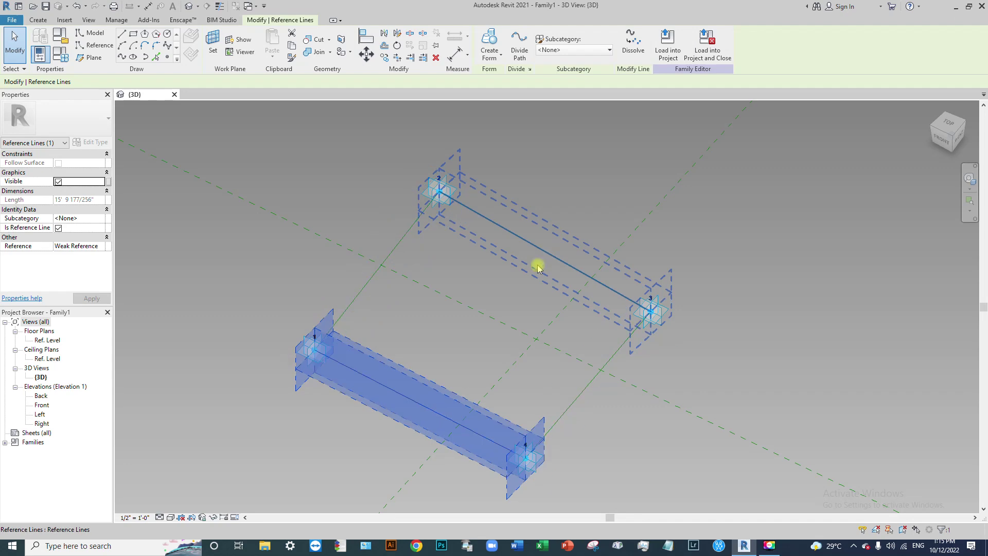
left_click(516, 293)
scroll(396, 386, "up", 2)
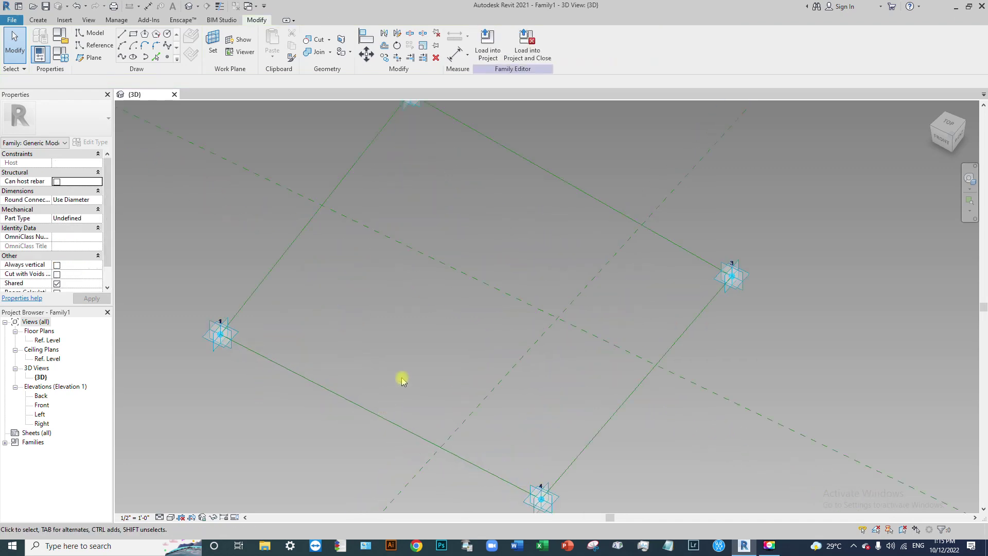
left_click(168, 57)
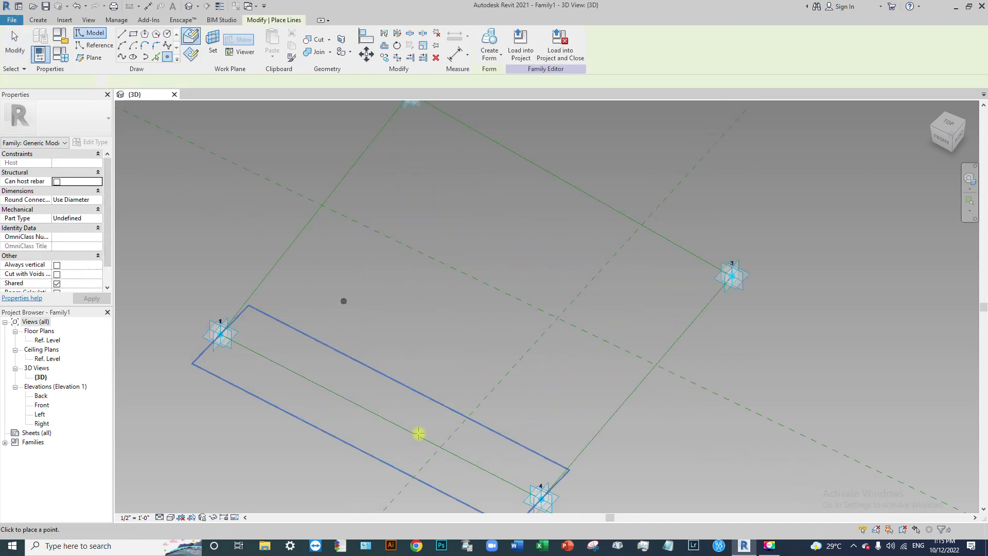
left_click(380, 416)
scroll(419, 371, "down", 2)
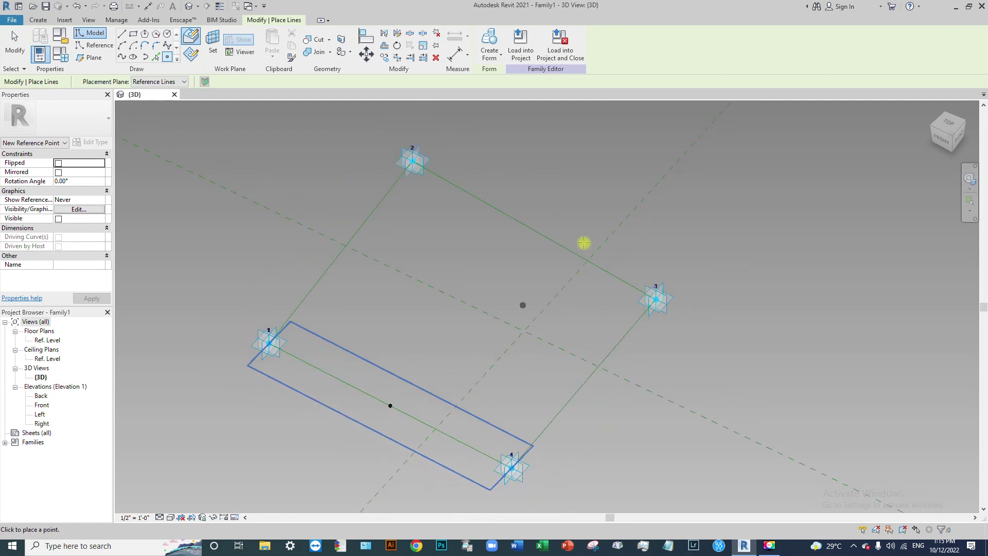
middle_click_drag(429, 407, 426, 420)
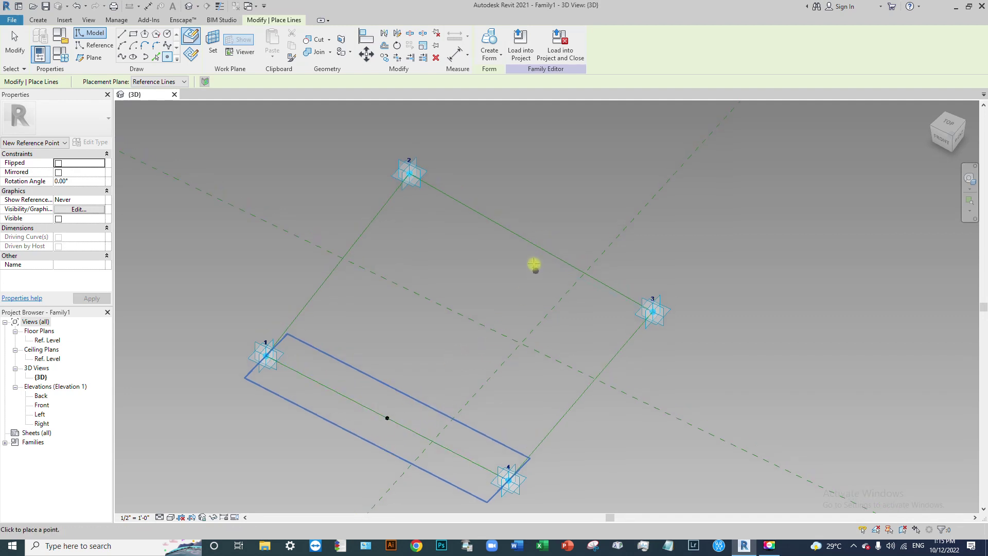
left_click(530, 242)
key("Escape")
key("Escape")
- Connect the two midpoint reference points with a line made by Spline Through Points
middle_click_drag(465, 377, 541, 355, "shift")
left_click_drag(329, 129, 458, 434)
left_click(122, 57)
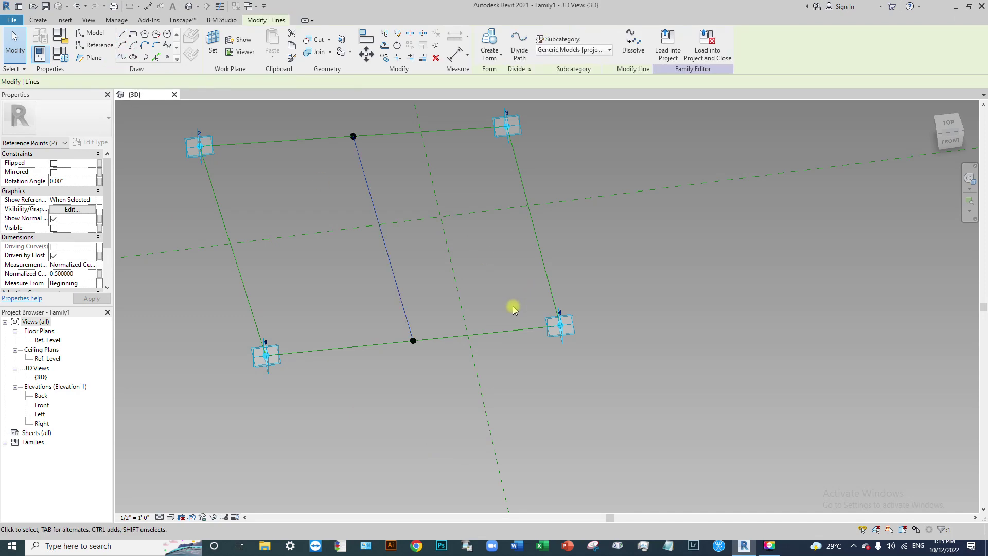
- Inspect the line spanning the midpoints of the quadrilateral from several angles and distances
middle_click_drag(465, 316, 389, 378, "shift")
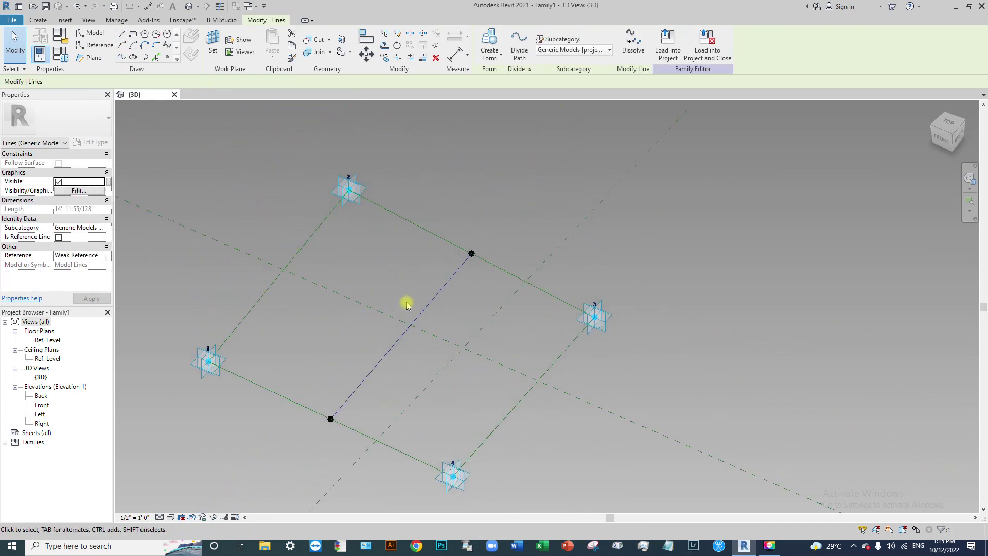
middle_click_drag(474, 402, 452, 382, "shift")
scroll(440, 346, "up", 2)
middle_click_drag(439, 346, 470, 419, "shift")
scroll(499, 323, "down", 3)
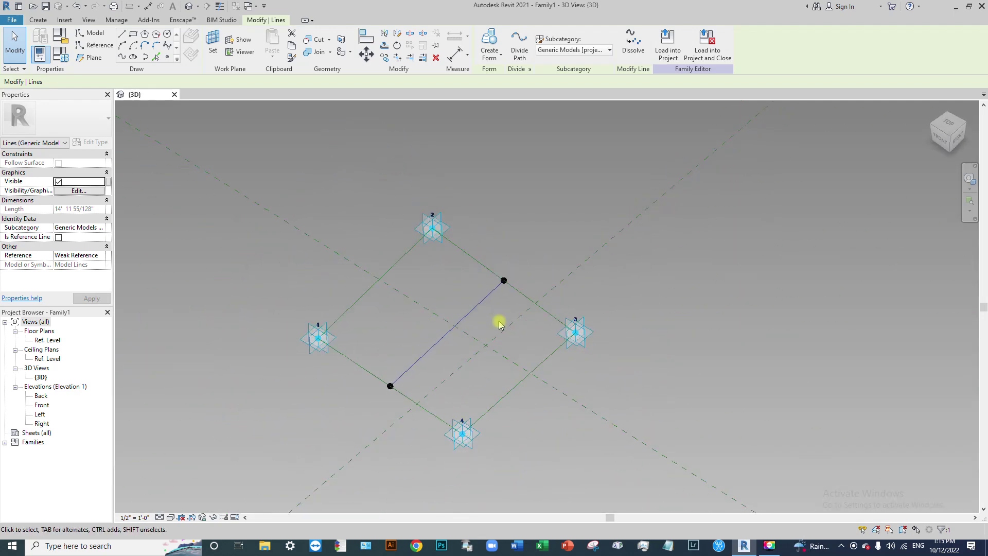
scroll(419, 289, "up", 3)
key("Escape")
middle_click_drag(512, 307, 522, 288, "shift")
scroll(523, 288, "down", 2)
scroll(463, 324, "up", 2)
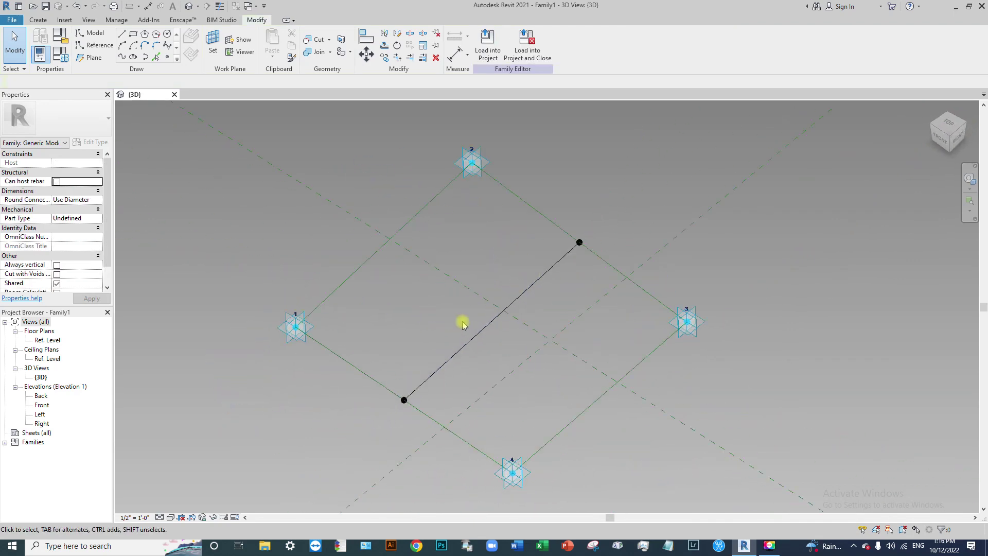
- Delete the line across the quadrilateral together with its two midpoint reference points
left_click(547, 271)
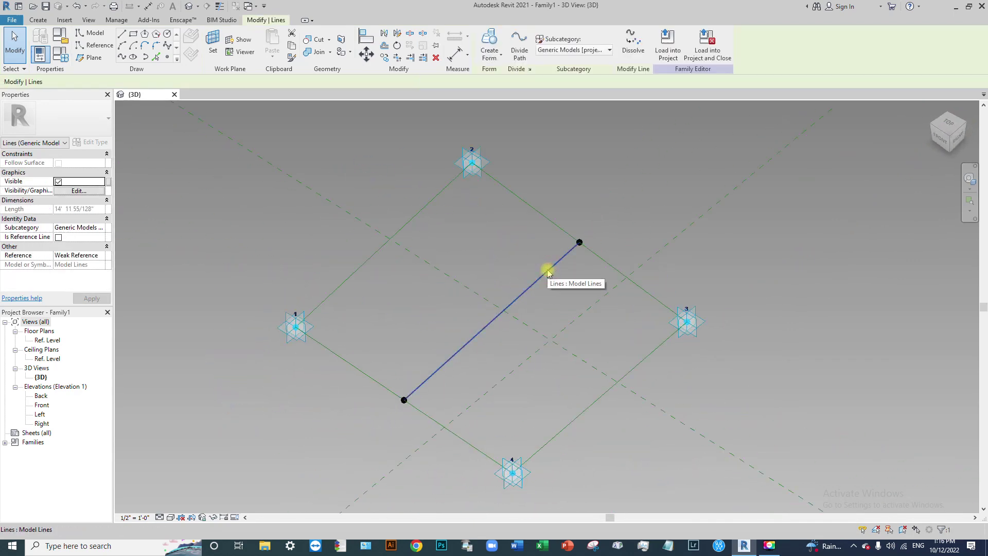
key("Delete")
middle_click_drag(491, 304, 523, 307)
middle_click_drag(510, 341, 333, 375, "shift")
middle_click_drag(580, 175, 621, 310, "shift")
scroll(400, 348, "up", 4)
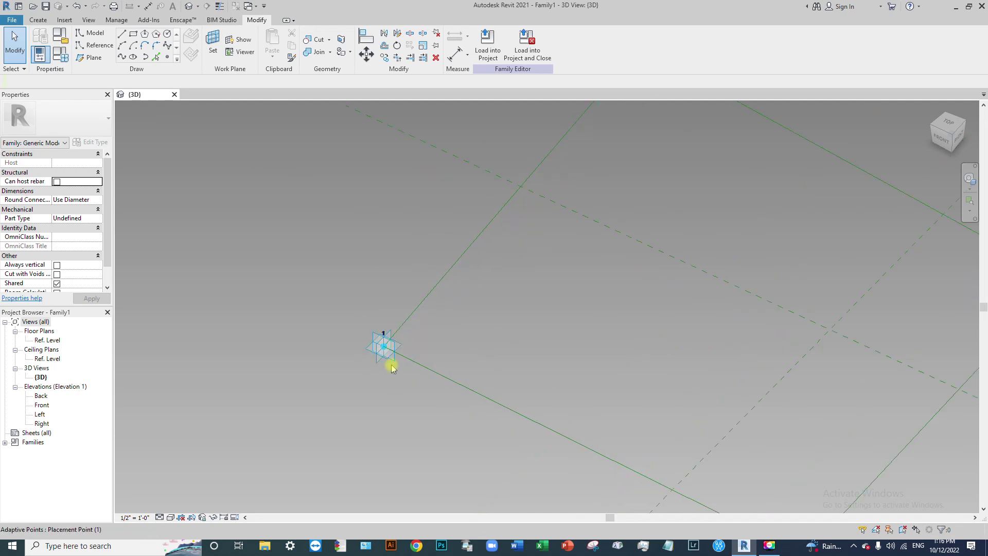
- Place a reference point on adaptive point 1, hosted on that point's horizontal work plane
scroll(370, 373, "down", 4)
scroll(383, 351, "up", 2)
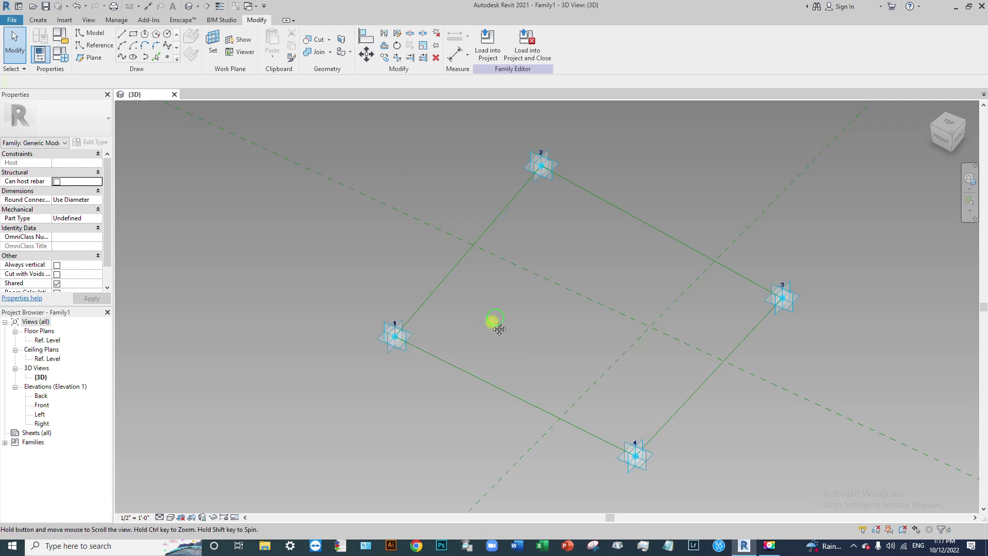
middle_click_drag(503, 324, 487, 352)
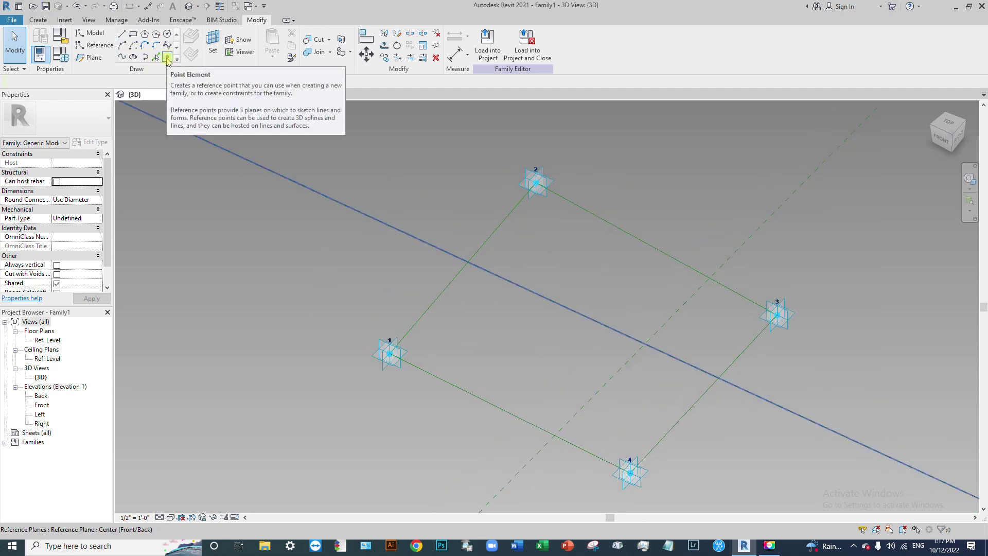
left_click(167, 57)
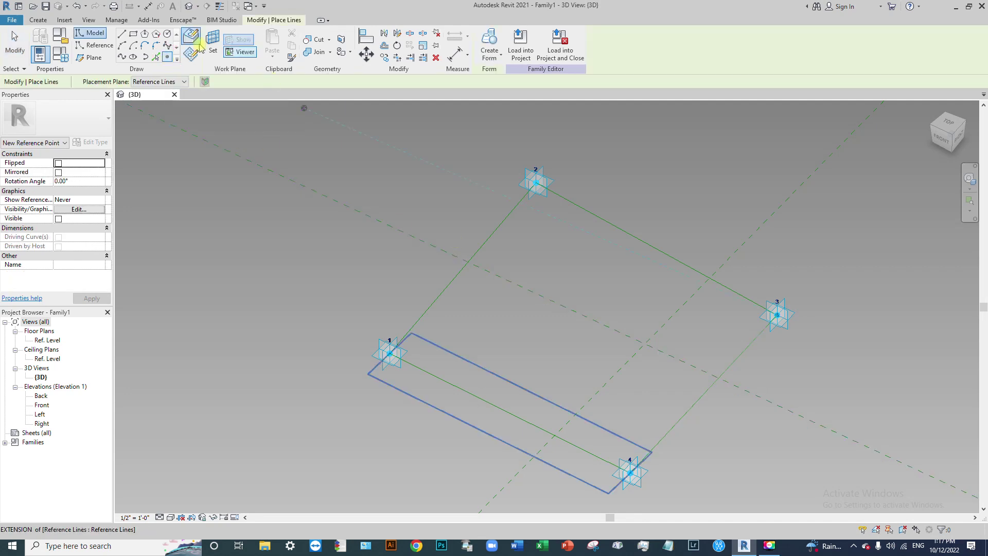
left_click(216, 40)
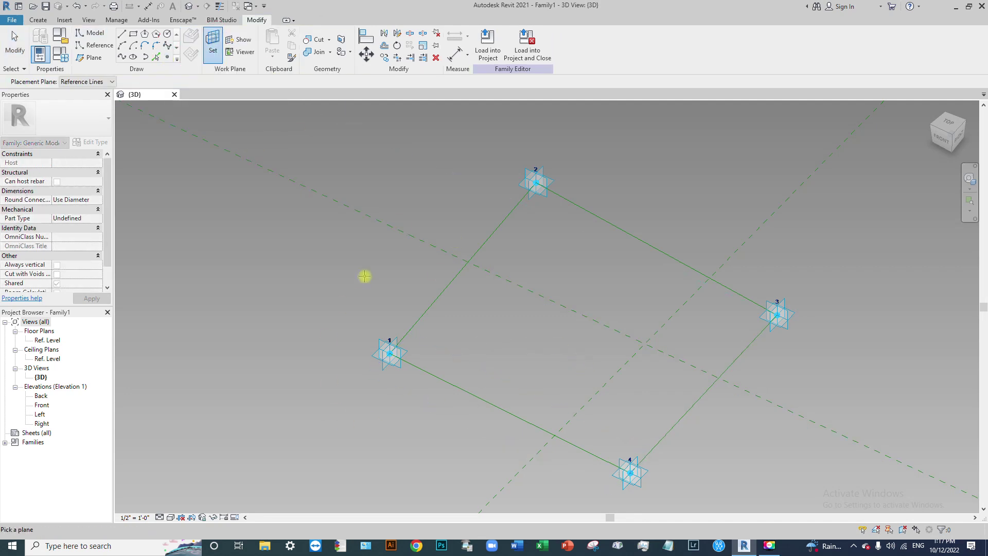
left_click(406, 358)
middle_click_drag(470, 362, 456, 342)
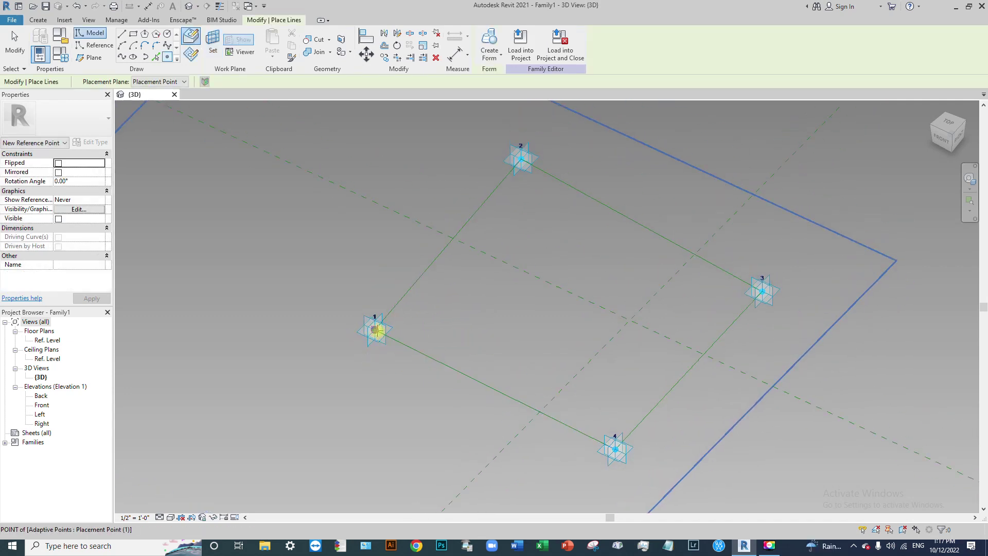
key("Escape")
key("Escape")
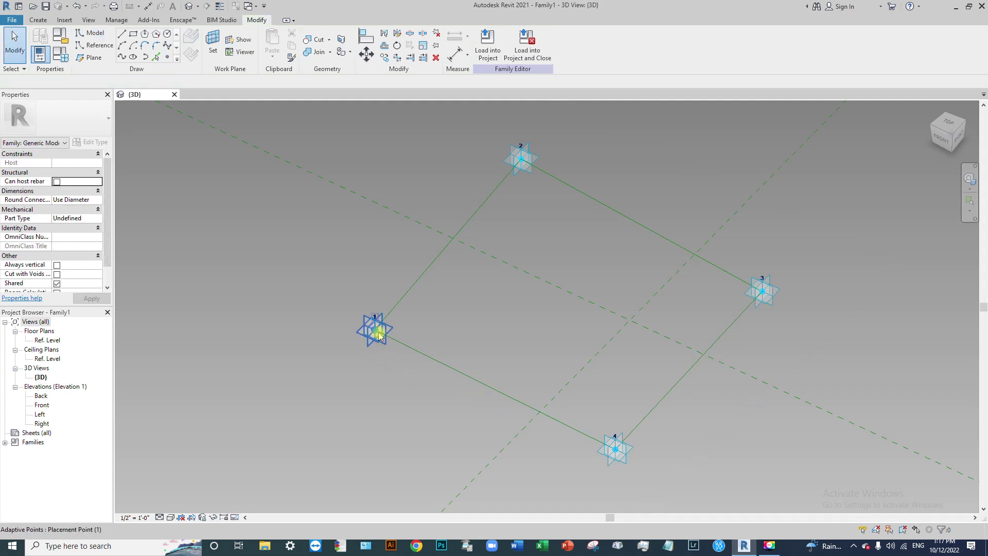
- Raise the reference point hosted on adaptive point 1 vertically above it
left_click(377, 333)
left_click_drag(372, 310, 379, 245)
middle_click_drag(441, 320, 448, 379)
key("Escape")
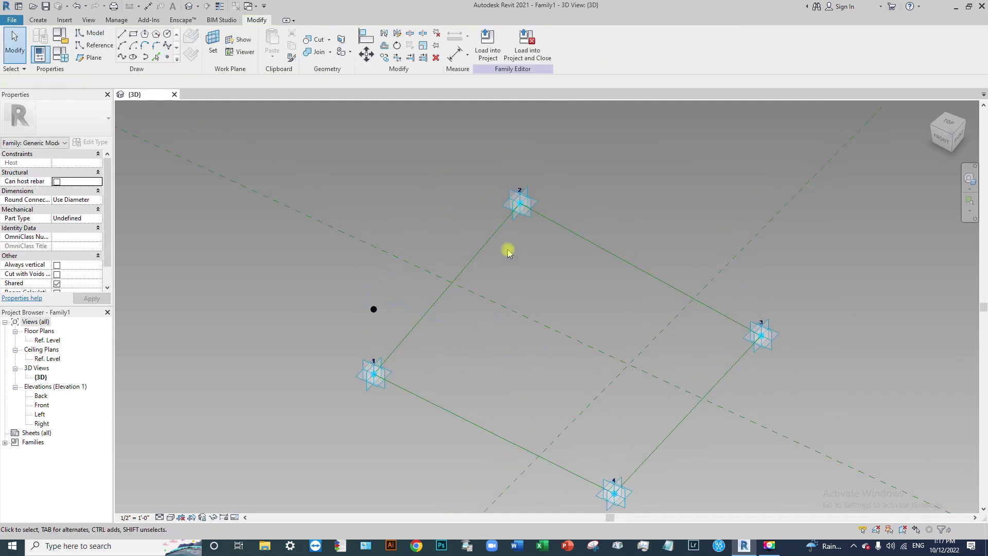
- Place a reference point on adaptive point 2, using that point's horizontal plane as the work plane
middle_click_drag(504, 234, 446, 232)
middle_click_drag(470, 274, 458, 319)
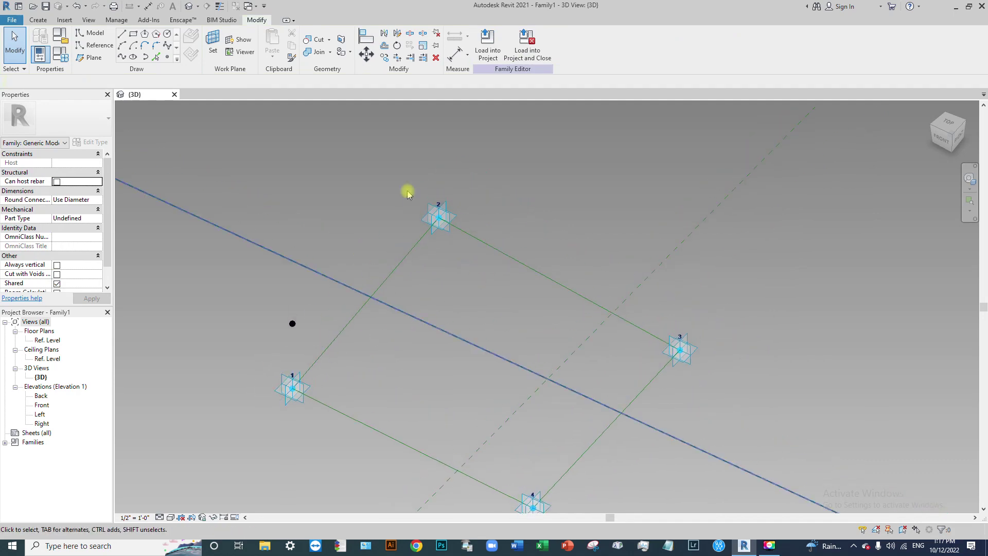
middle_click_drag(597, 314, 556, 286)
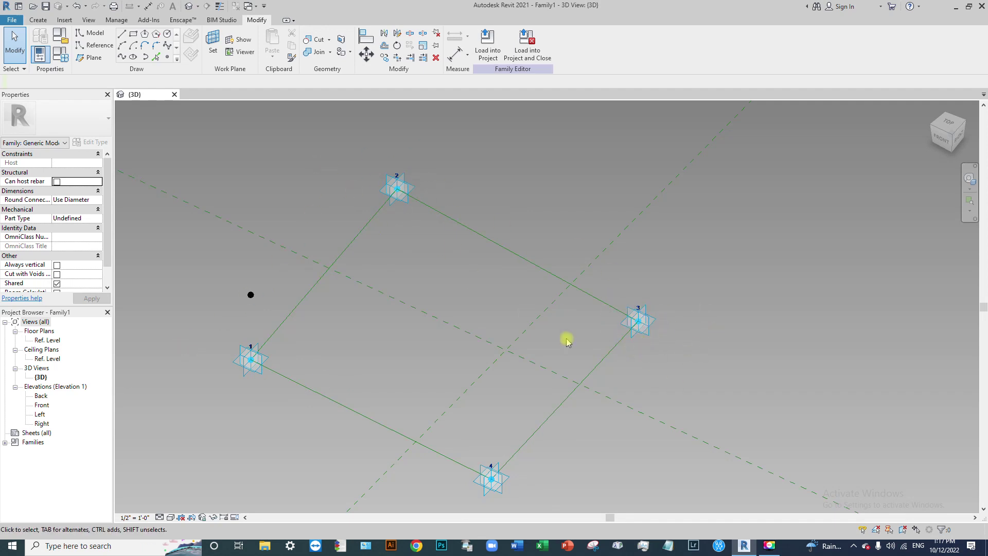
middle_click_drag(624, 337, 638, 303)
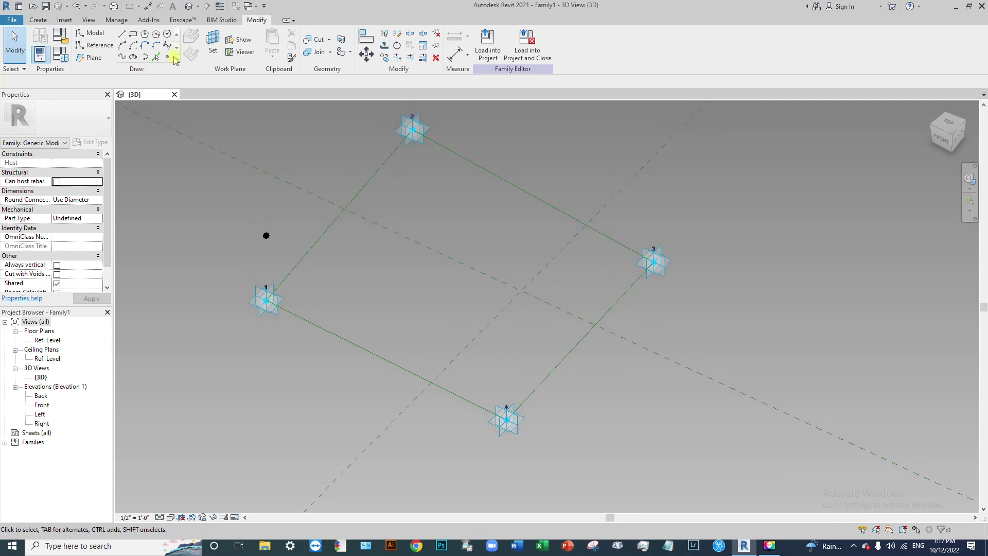
middle_click_drag(325, 189, 240, 258)
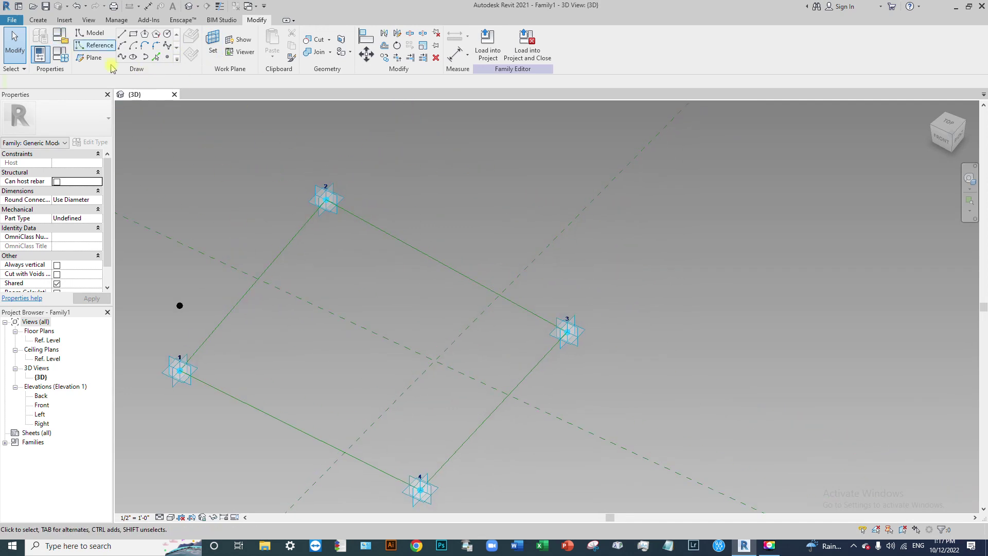
left_click(167, 58)
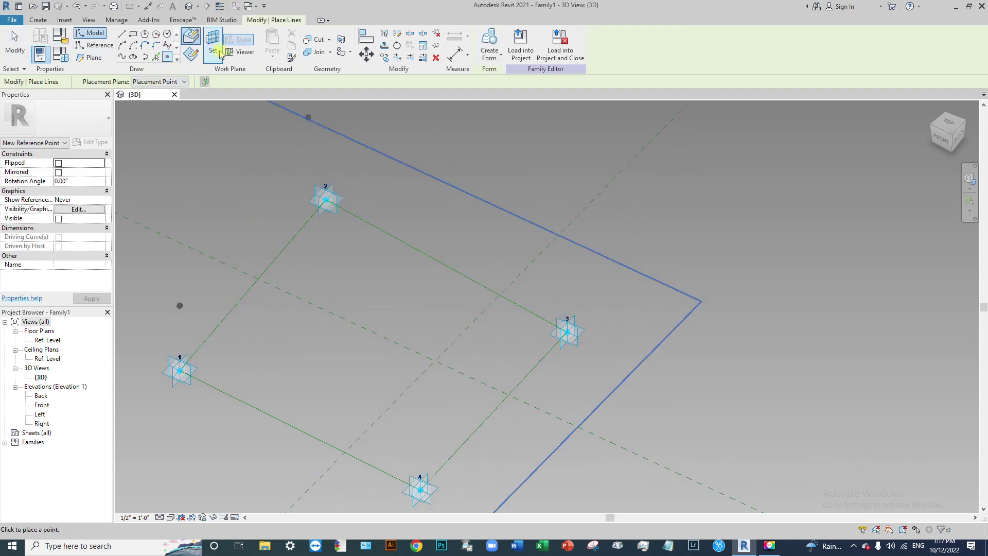
left_click(327, 199)
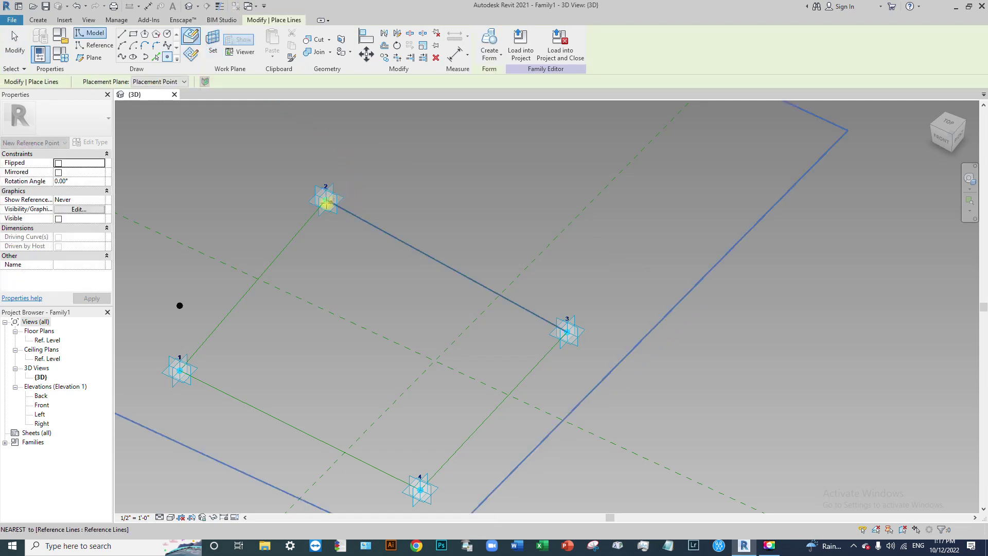
middle_click_drag(325, 199, 353, 247)
key("Escape")
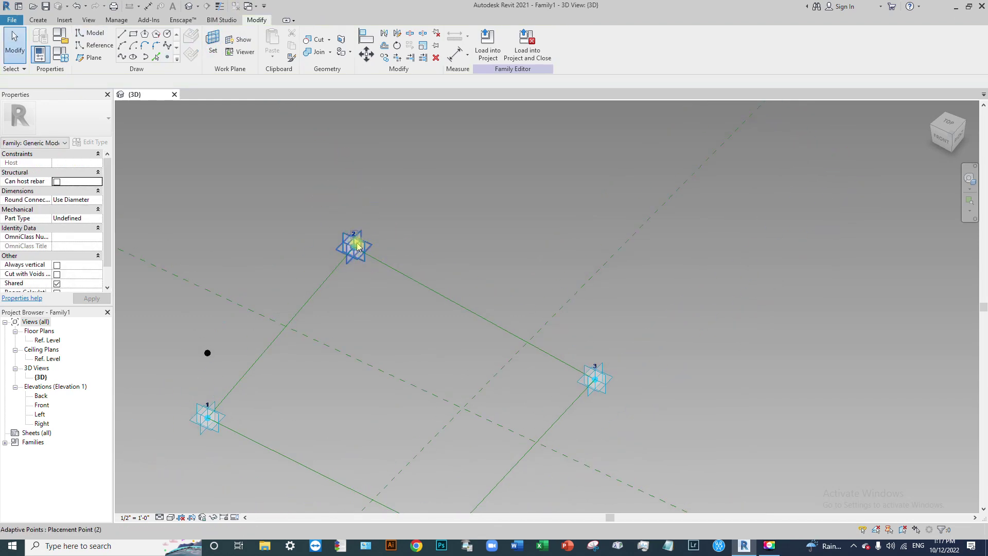
- Raise the reference point hosted on adaptive point 2 by about 2' 9" above it
left_click(369, 223)
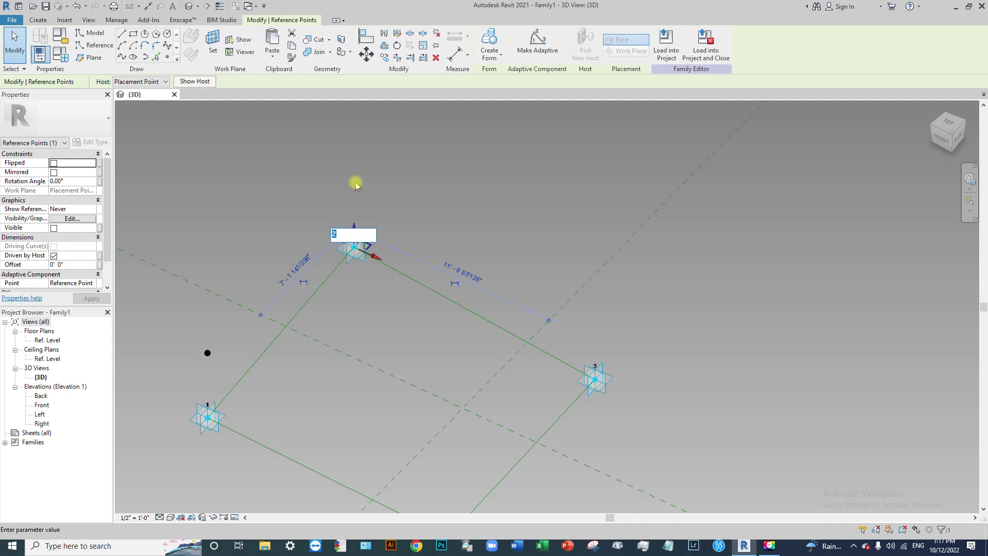
left_click_drag(354, 226, 353, 190)
middle_click_drag(402, 256, 411, 163)
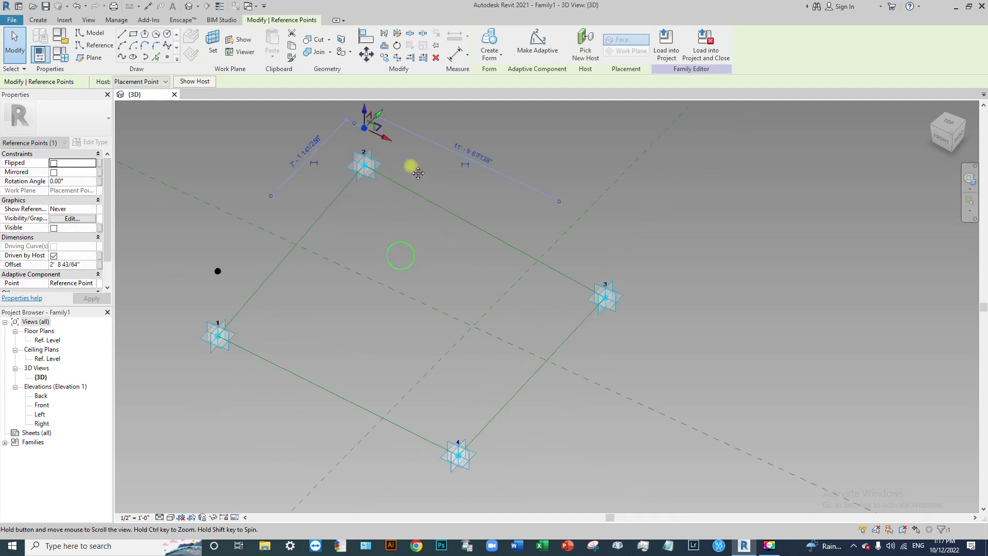
left_click(516, 307)
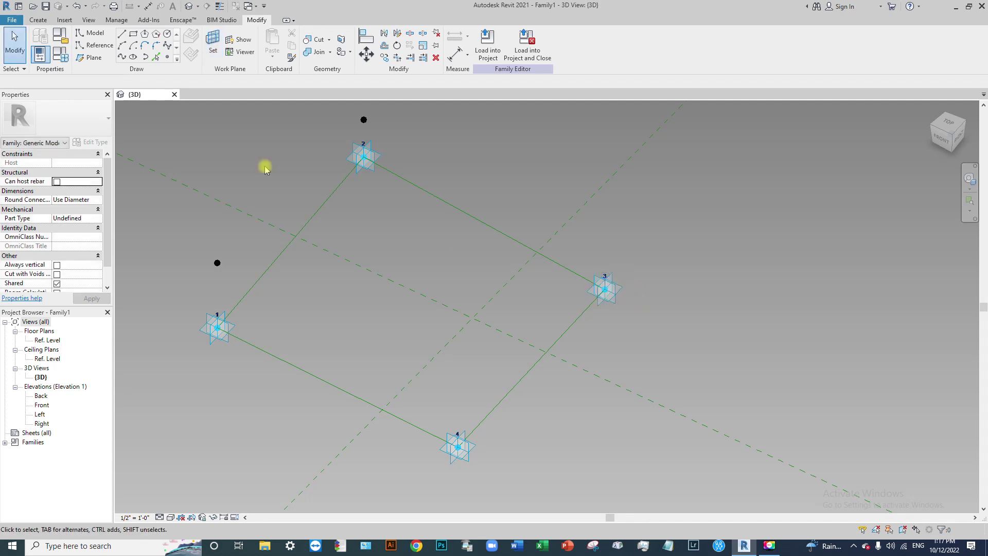
- Place a reference point on adaptive point 3, hosted on its horizontal plane, and raise it vertically above the corner
left_click(165, 57)
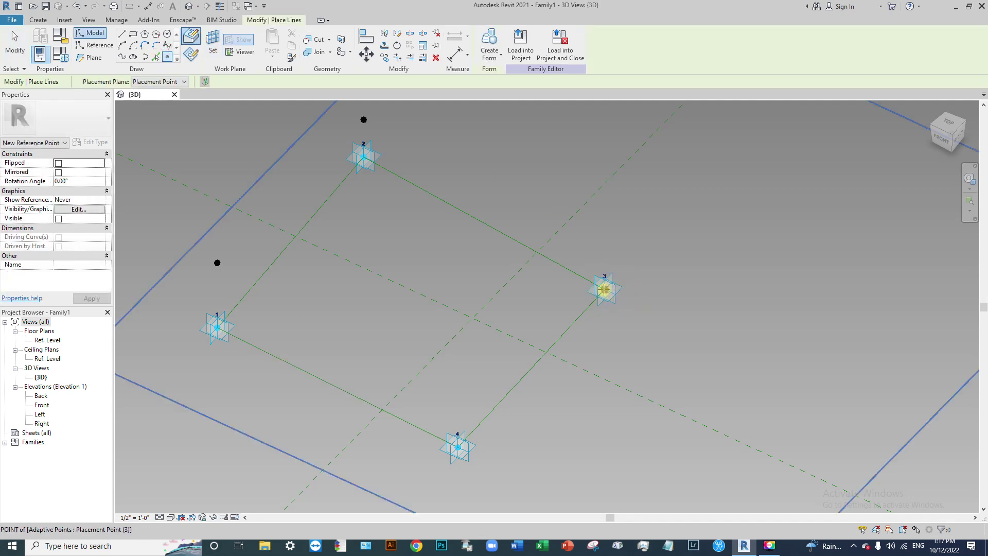
key("Escape")
key("Escape")
left_click(600, 287)
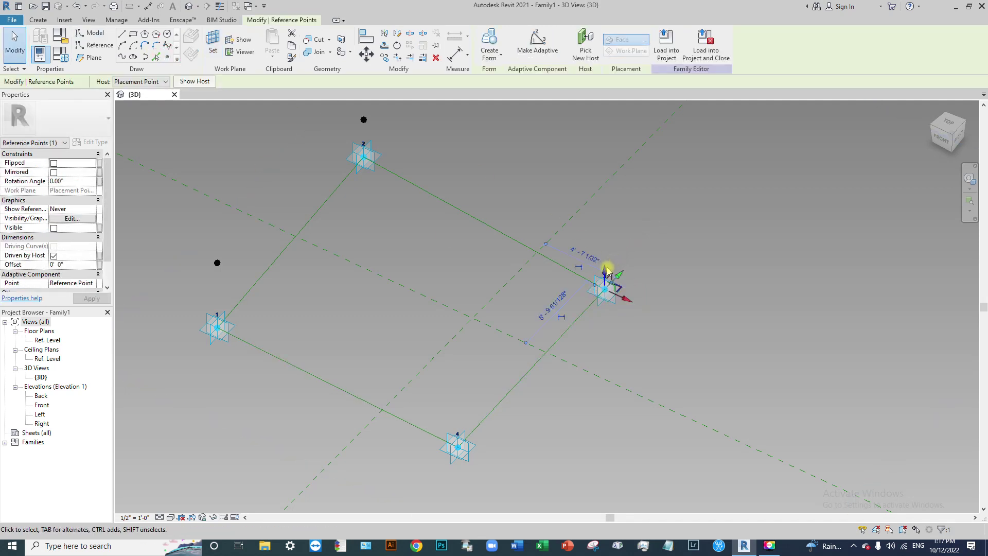
left_click(562, 395)
- Set adaptive point 4's horizontal plane as the work plane, place a reference point on it and raise it above the corner
middle_click_drag(562, 394, 580, 319)
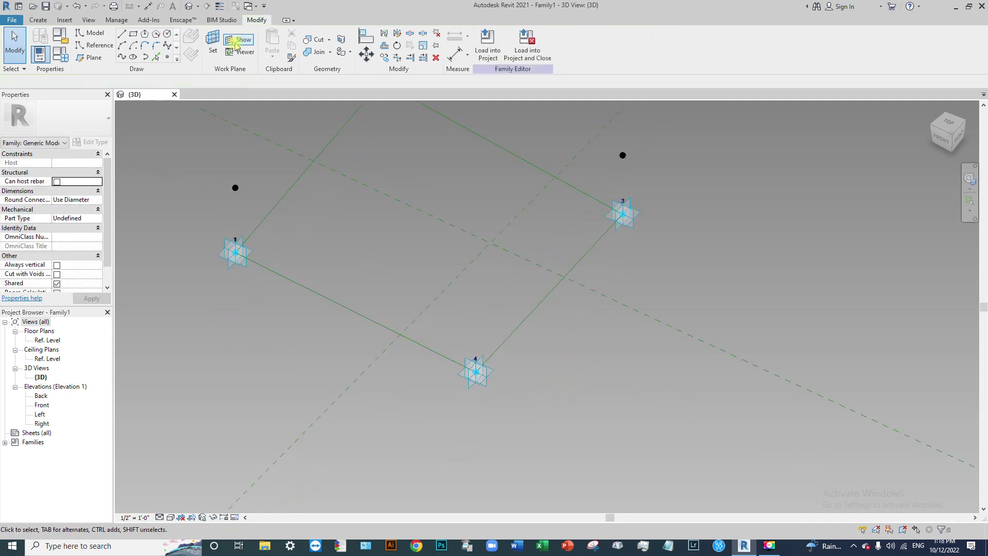
left_click(213, 39)
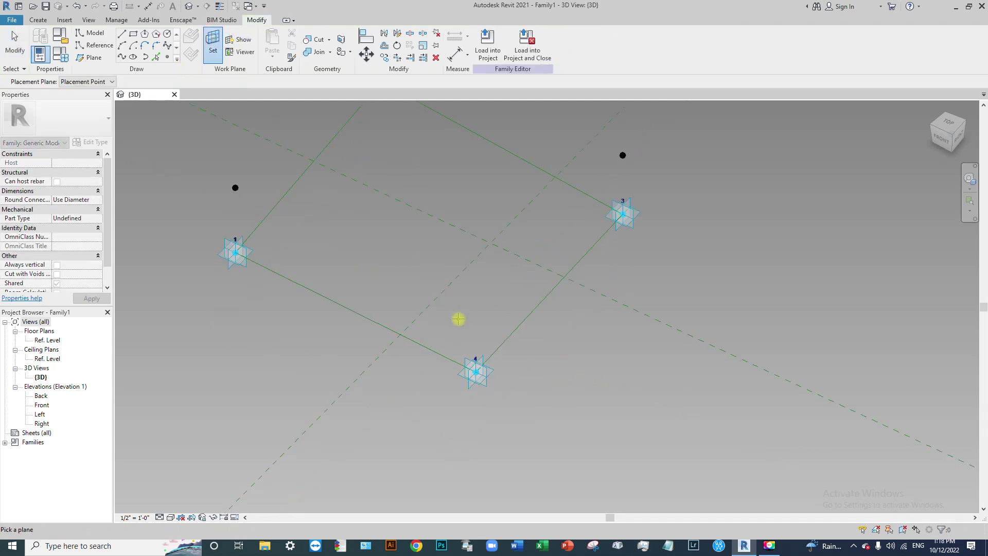
left_click(492, 369)
left_click(168, 58)
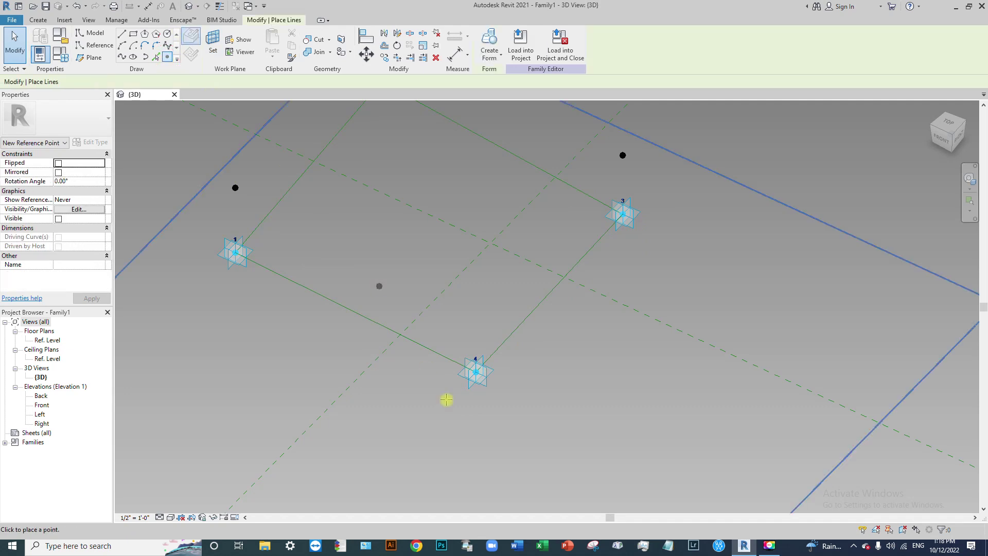
key("Escape")
key("Escape")
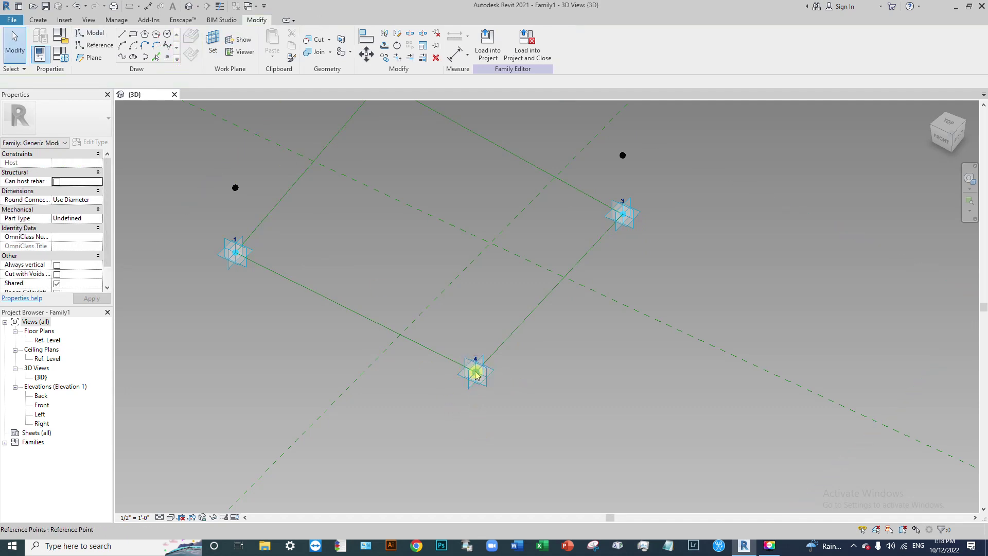
left_click(474, 367)
left_click_drag(485, 358, 479, 308)
left_click(562, 400)
middle_click_drag(563, 400, 463, 282)
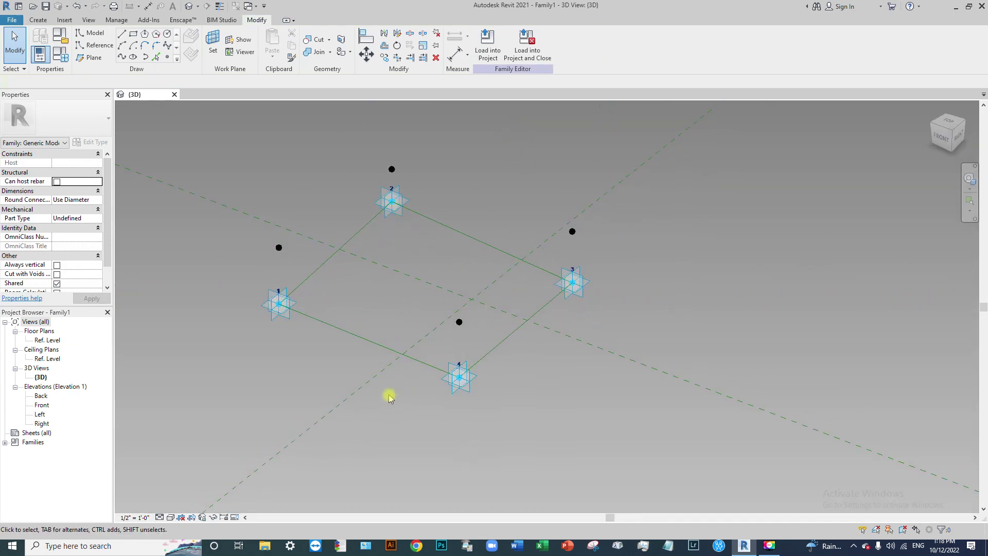
- Link the Offset of all four raised reference points to a new type family parameter named "offset", grouped under Dimensions
middle_click_drag(455, 414, 471, 254, "shift")
left_click_drag(211, 195, 653, 273)
middle_click_drag(653, 273, 3, 373, "shift")
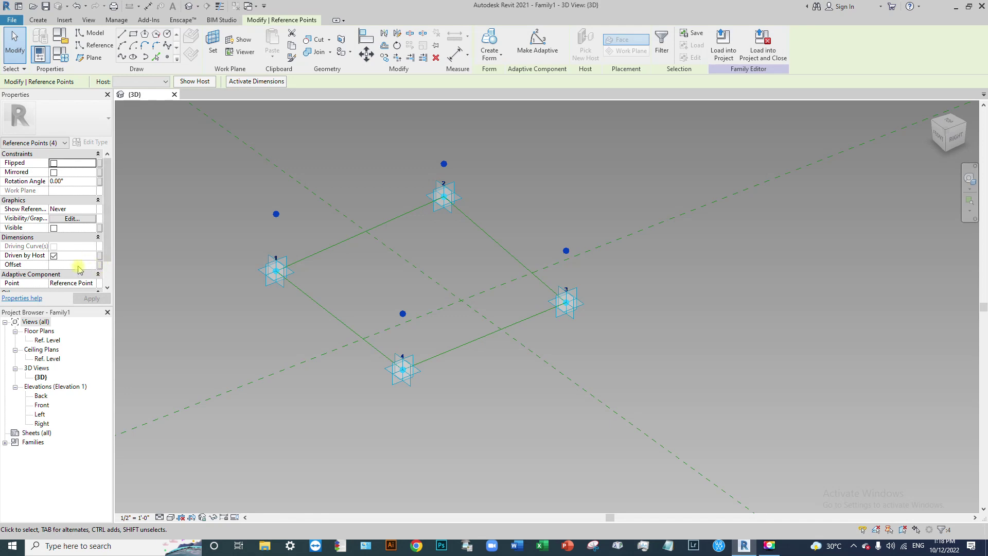
left_click(100, 264)
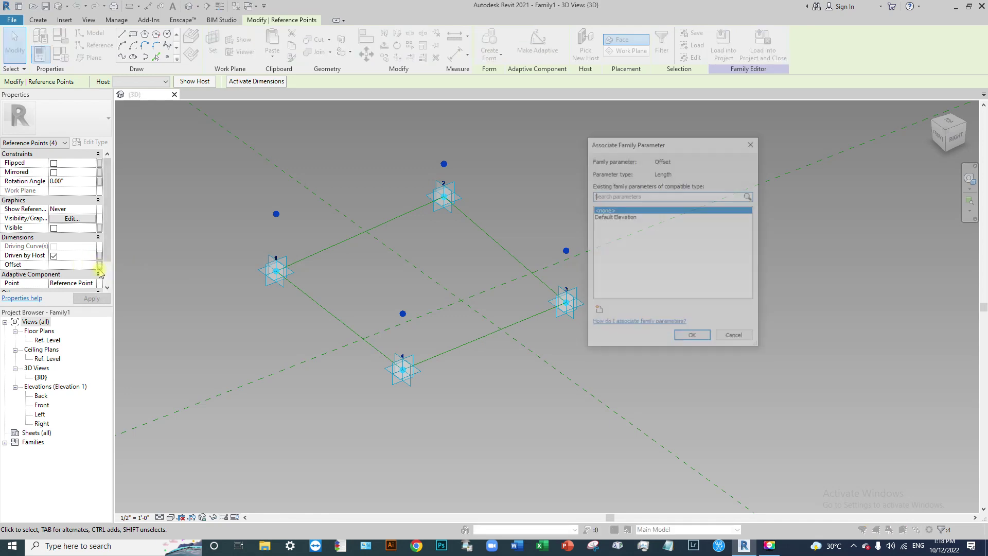
left_click(598, 310)
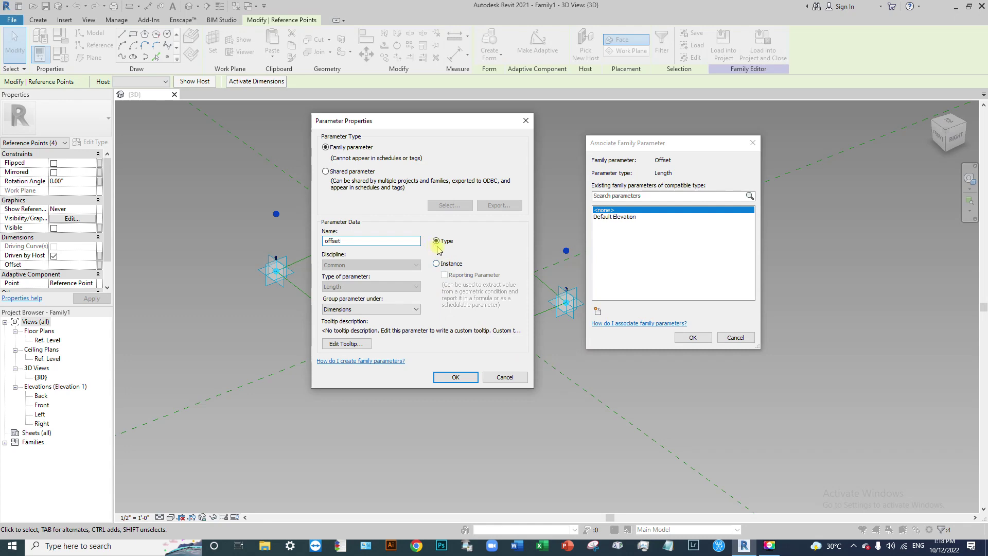
left_click(456, 377)
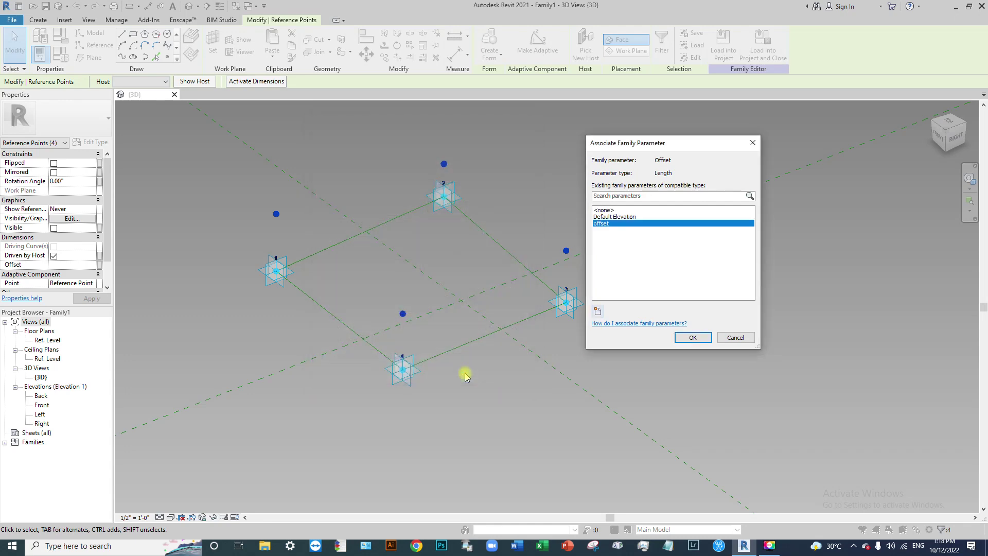
left_click(693, 338)
left_click(739, 353)
- Connect the raised points above adaptive points 1 and 2 with a spline through points and make it a reference line
middle_click_drag(738, 353, 385, 197, "shift")
left_click_drag(386, 197, 476, 267)
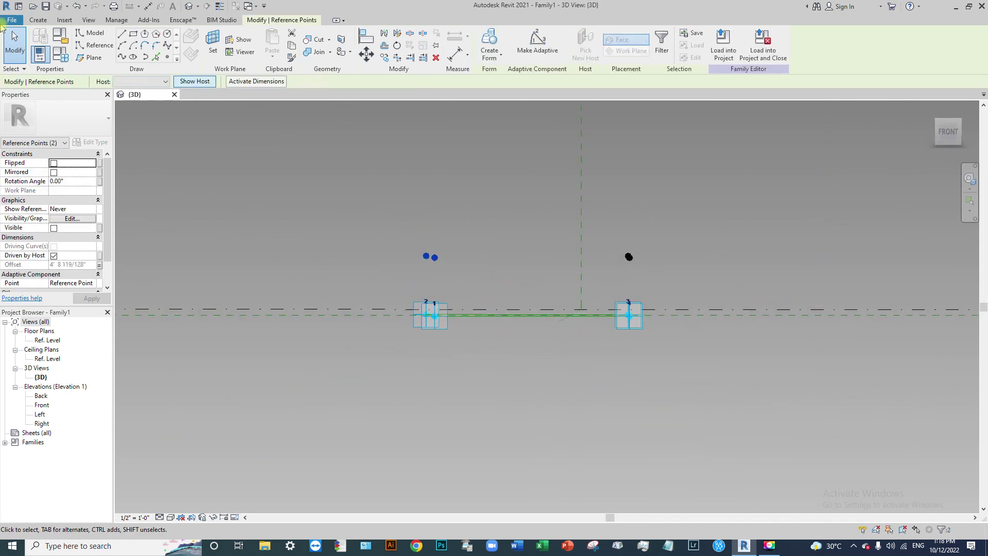
left_click(122, 57)
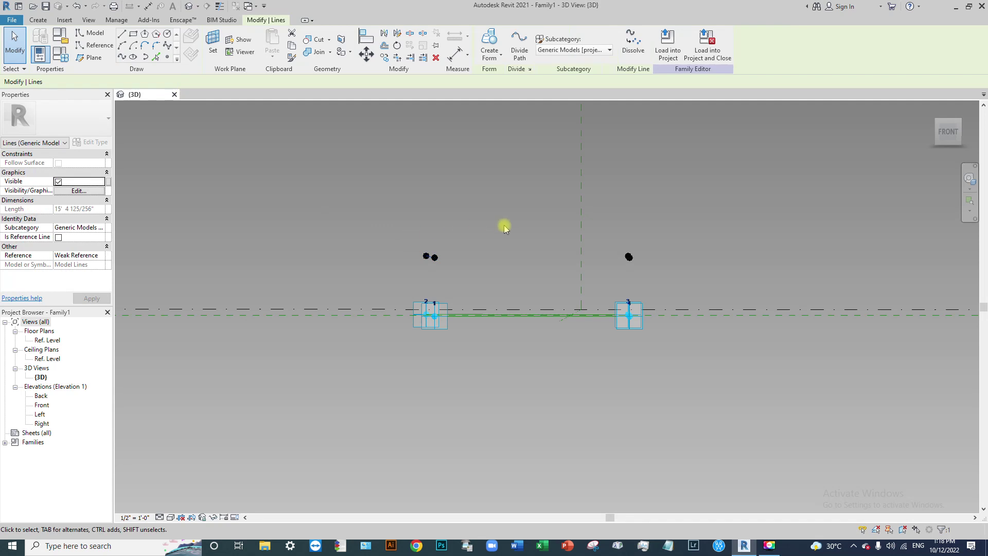
left_click(58, 237)
- Connect the raised points above adaptive points 2 and 3 with a spline through points and make it a reference line
middle_click_drag(567, 269, 422, 270, "shift")
mouse_move(392, 172)
left_mouse_down()
mouse_move(431, 192)
mouse_move(722, 242)
left_mouse_up()
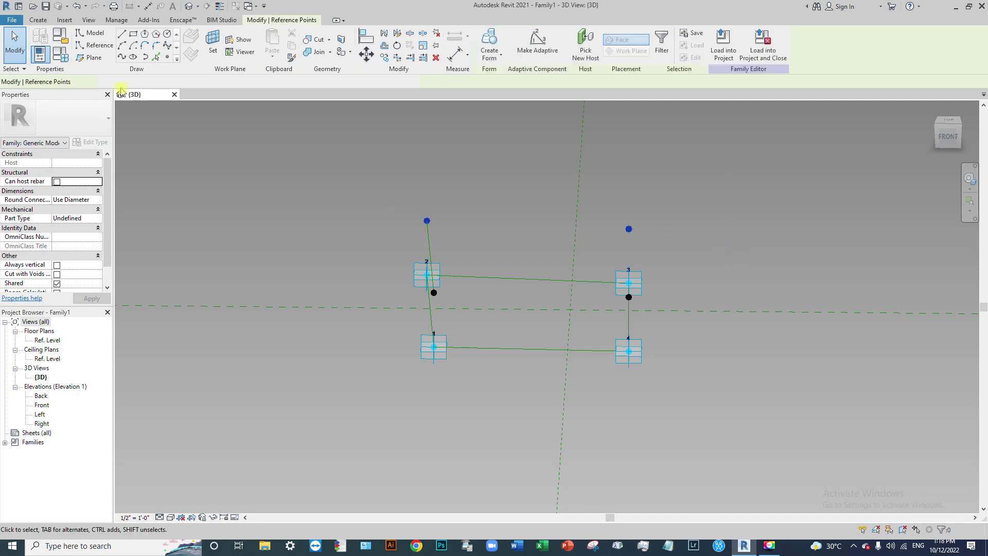
left_click(120, 57)
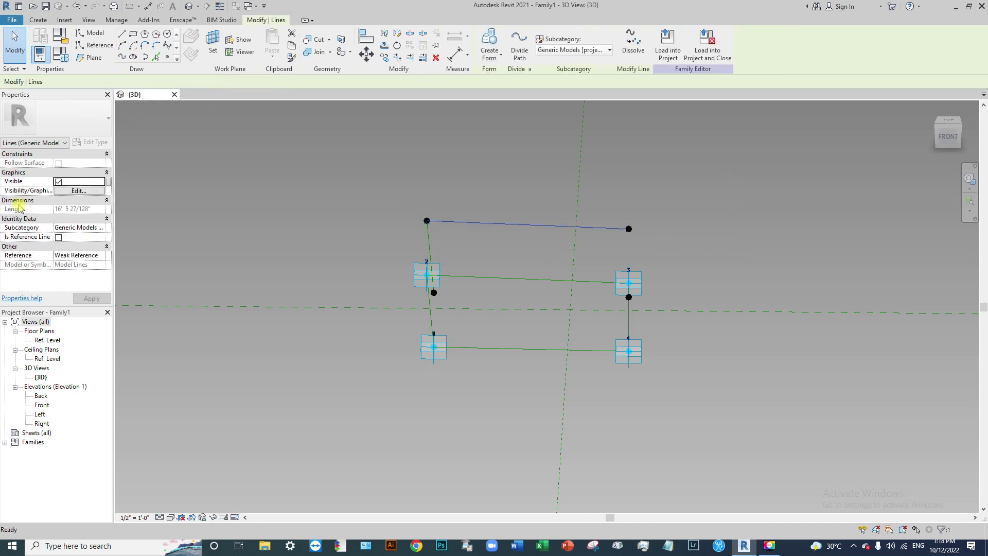
left_click(58, 237)
- Connect the raised points above adaptive points 1 and 4 with a spline through points and make it a reference line
middle_click_drag(489, 267, 699, 215, "shift")
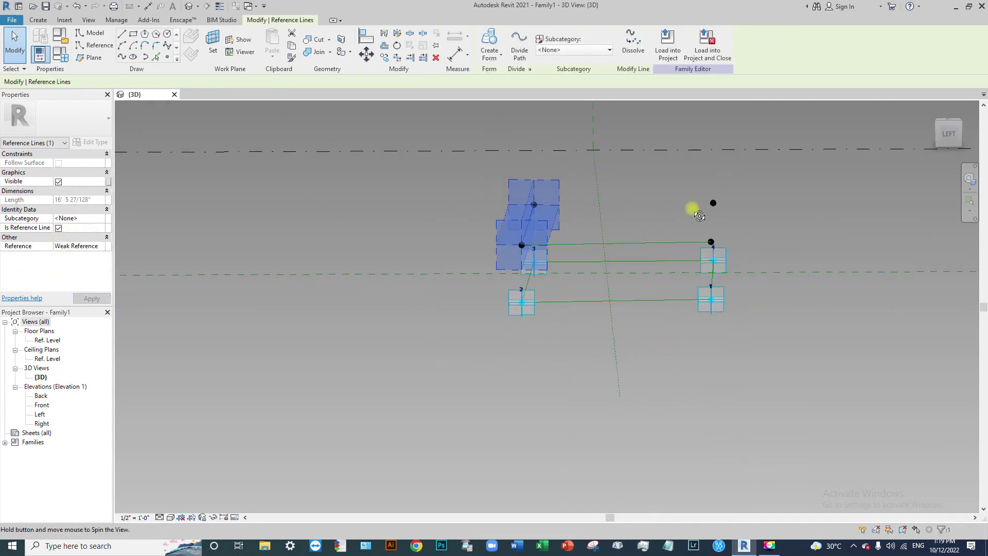
left_click_drag(688, 172, 767, 246)
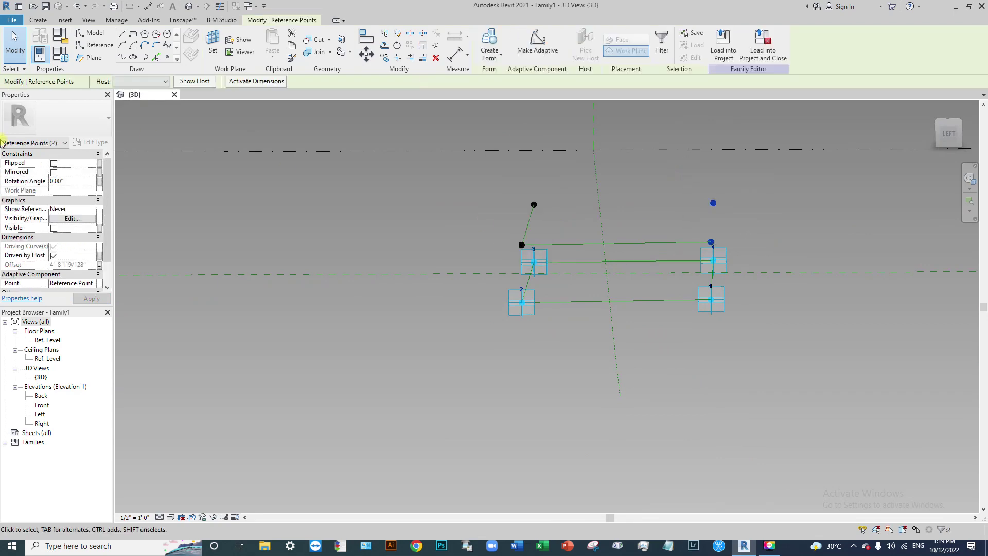
left_click(123, 58)
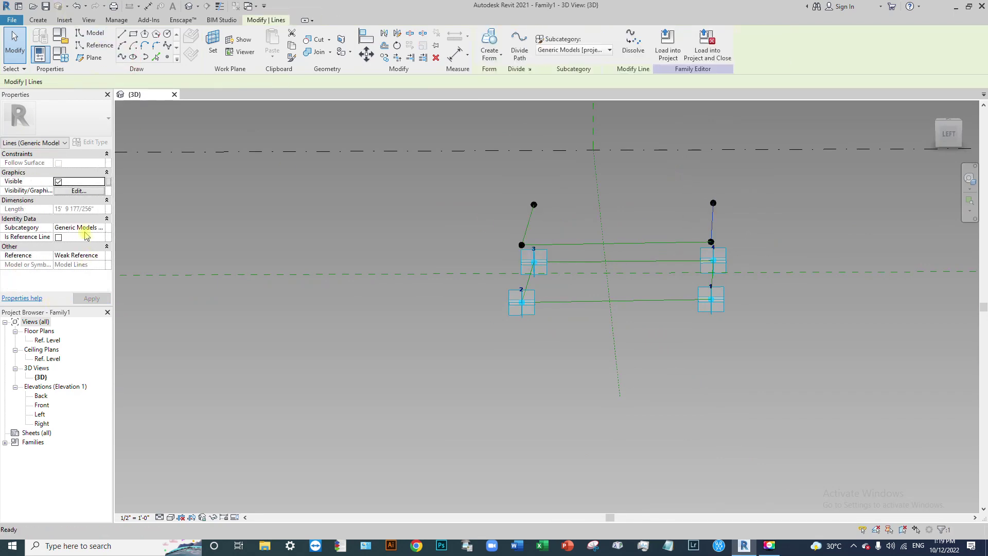
left_click(59, 237)
- Connect the raised points above adaptive points 3 and 4 with a spline through points and make it a reference line
middle_click_drag(569, 249, 684, 163, "shift")
left_click_drag(529, 177, 649, 244)
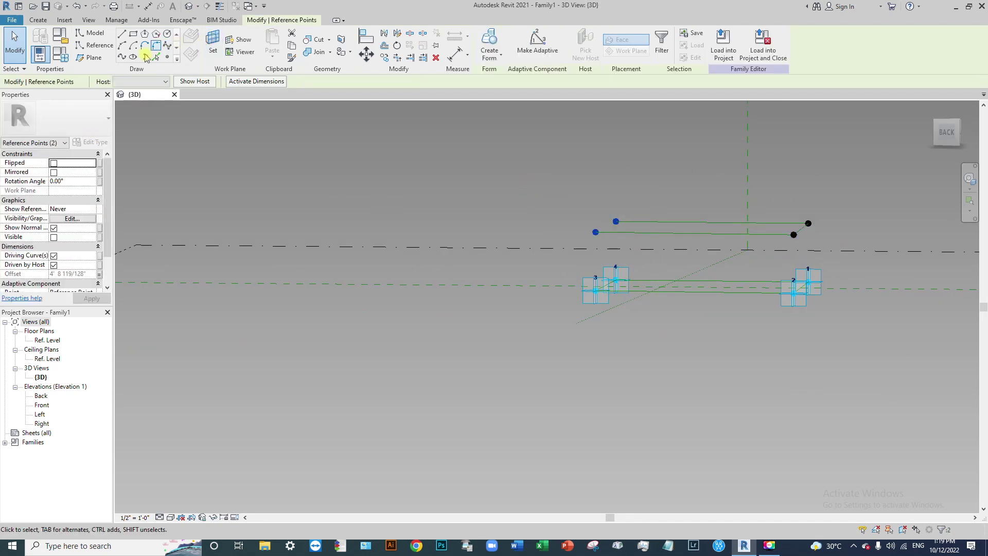
left_click(120, 56)
left_click(59, 238)
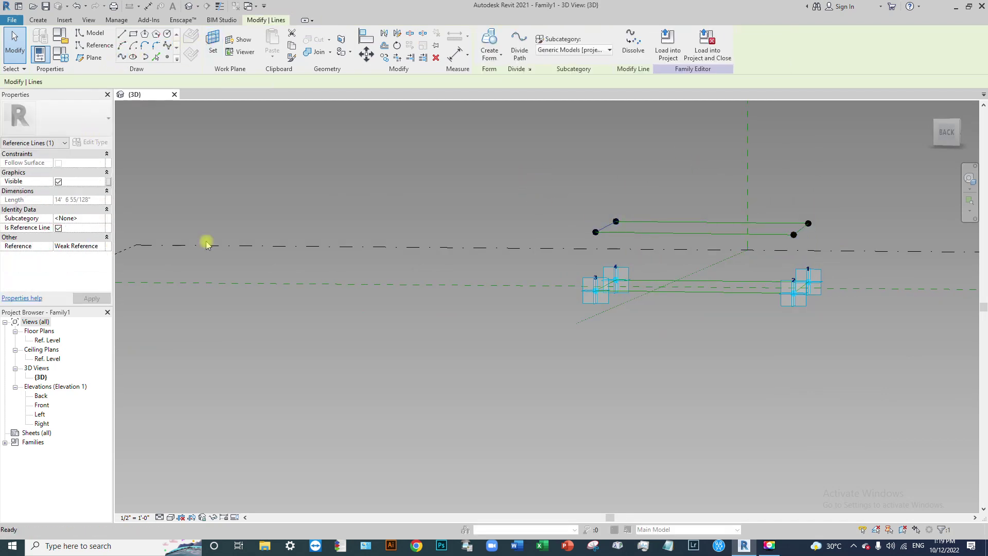
left_click(450, 176)
- Place reference points at the midpoints of the two upper reference lines above sides 1-2 and 3-4
middle_click_drag(626, 249, 379, 269, "shift")
scroll(570, 216, "down", 1)
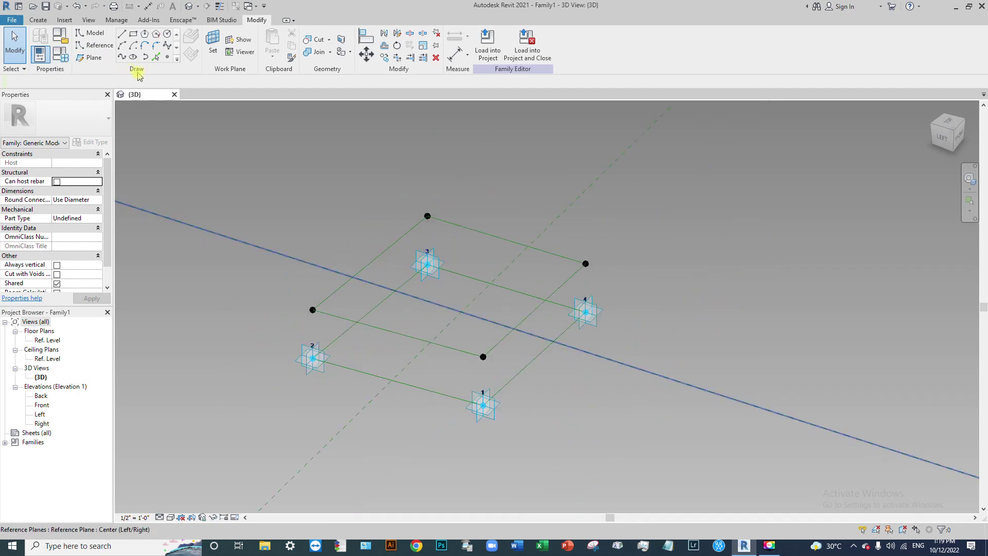
left_click(167, 58)
middle_click_drag(463, 353, 392, 371, "shift")
scroll(393, 371, "up", 2)
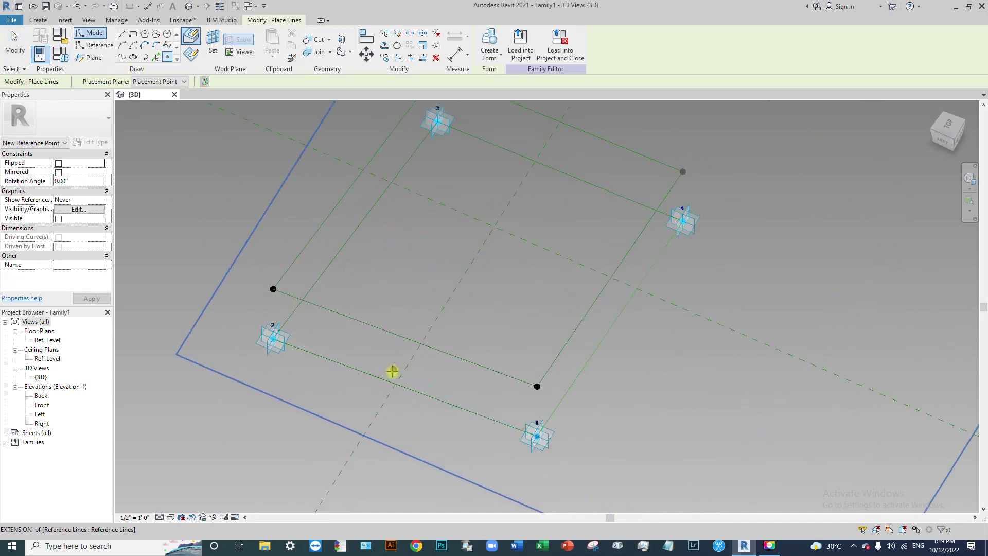
left_click(404, 340)
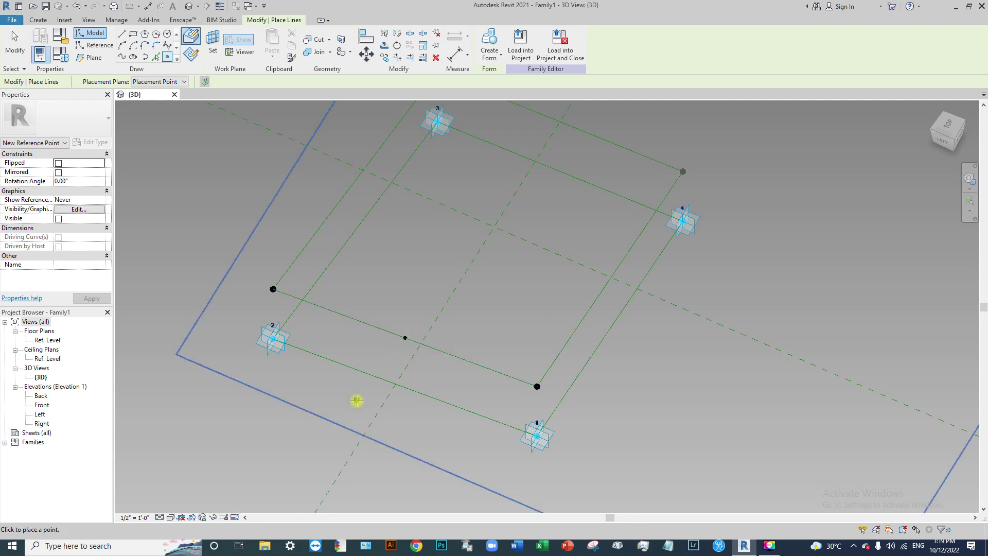
scroll(353, 400, "down", 3)
left_click(476, 240)
key("Escape")
- Connect the two upper midpoint reference points with a spline through points and make it a reference line
middle_click_drag(469, 307, 365, 340, "shift")
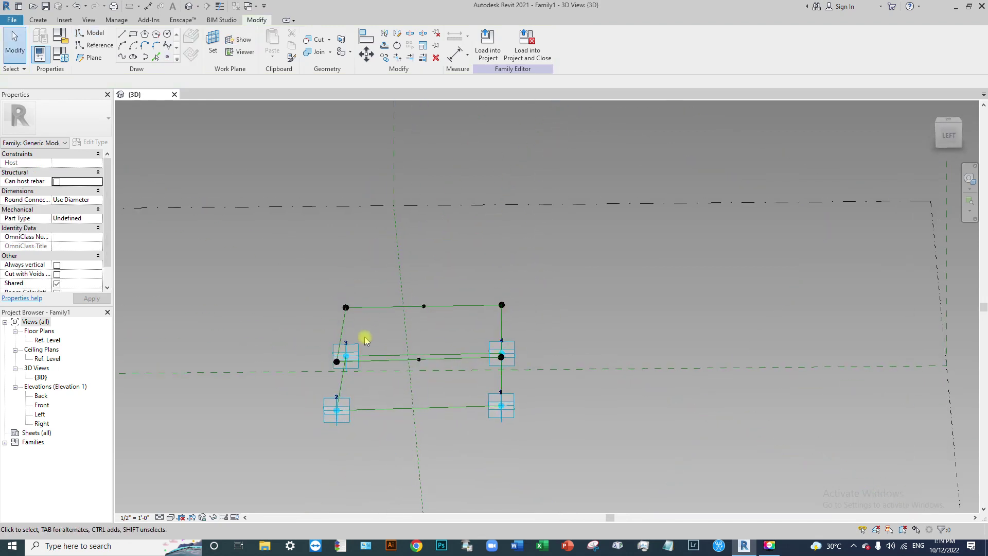
left_click_drag(409, 262, 434, 396)
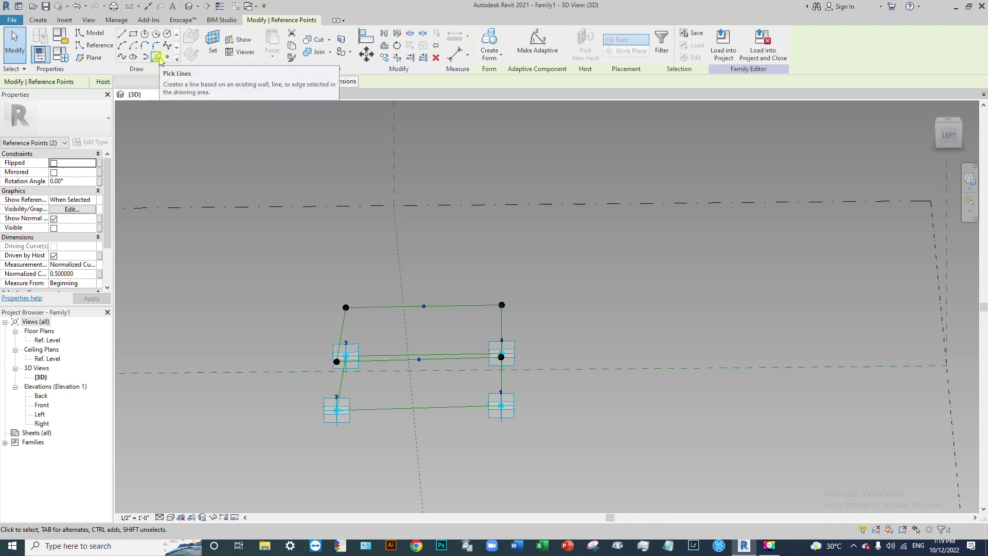
left_click(139, 60)
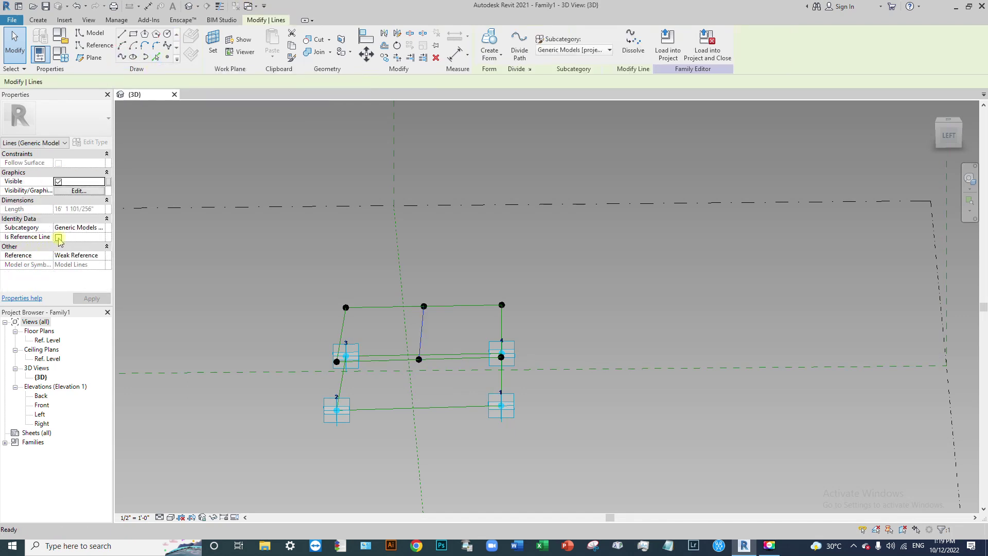
left_click(58, 238)
- Place a reference point at the midpoint of the upper central reference line
middle_click_drag(545, 309, 409, 323, "shift")
middle_click_drag(456, 363, 251, 323, "shift")
key("Tab")
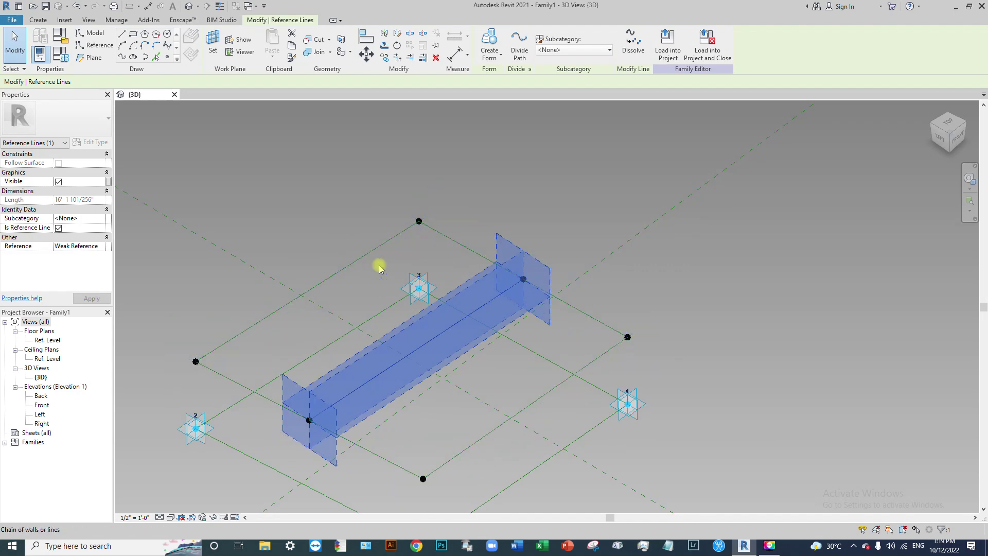
key("Tab")
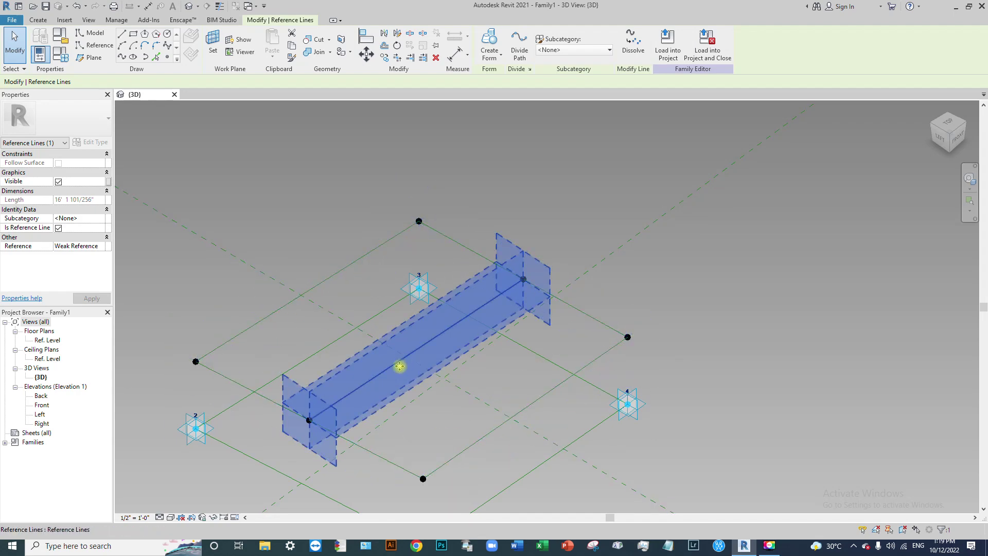
scroll(314, 417, "up", 2)
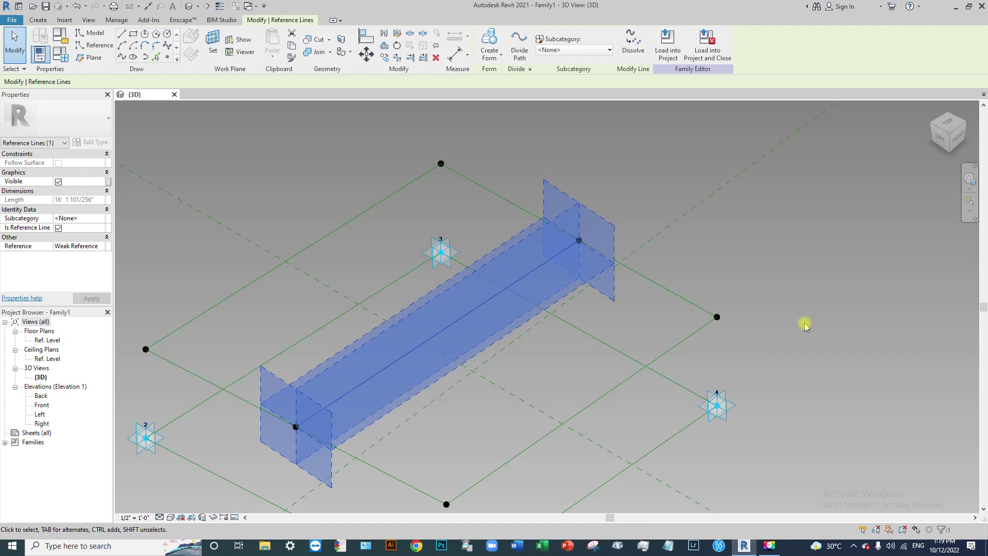
scroll(513, 302, "down", 2)
middle_click_drag(518, 340, 554, 477, "shift")
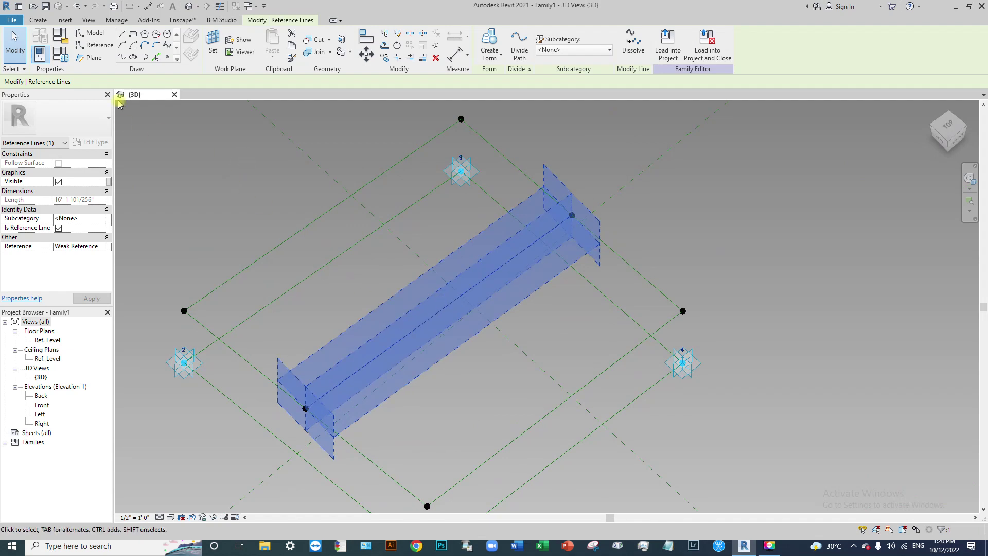
left_click(168, 57)
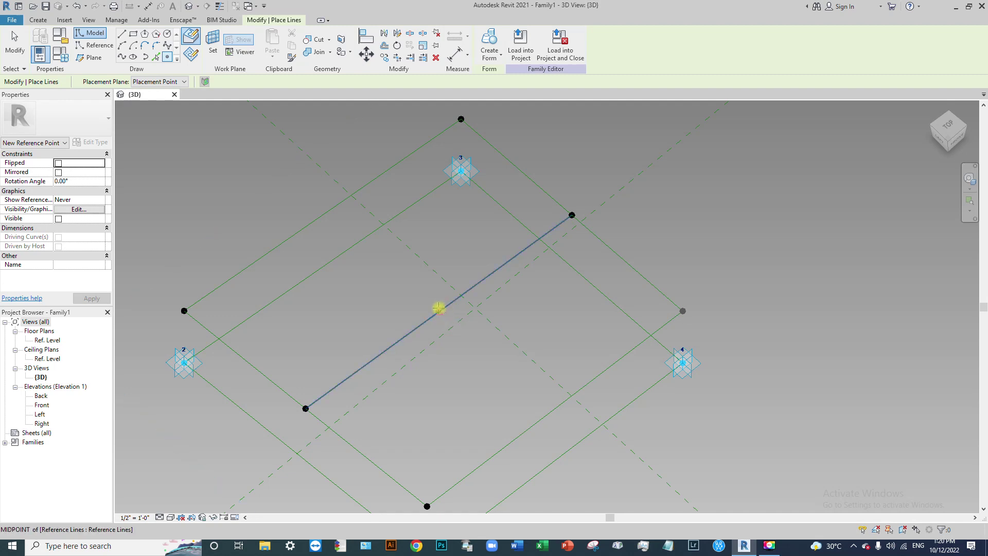
left_click(439, 311)
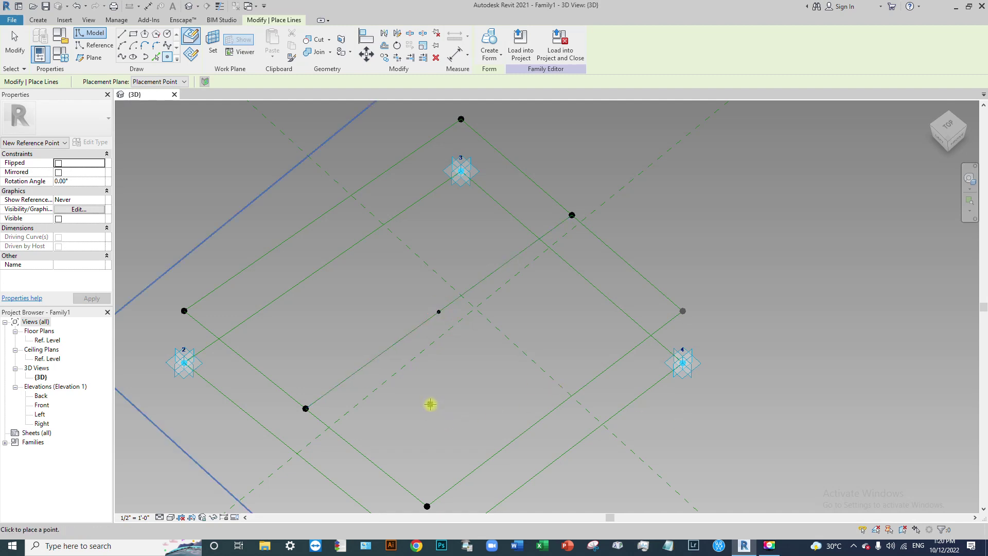
key("Escape")
- Delete the upper central reference line along with its end and middle reference points
middle_click_drag(501, 394, 467, 358, "shift")
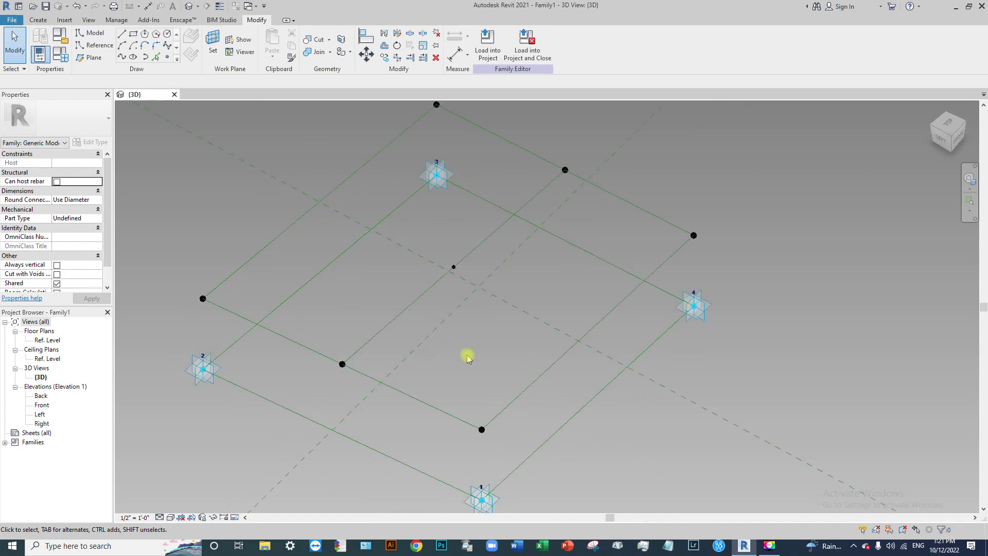
middle_click_drag(456, 273, 469, 368)
scroll(469, 291, "up", 3)
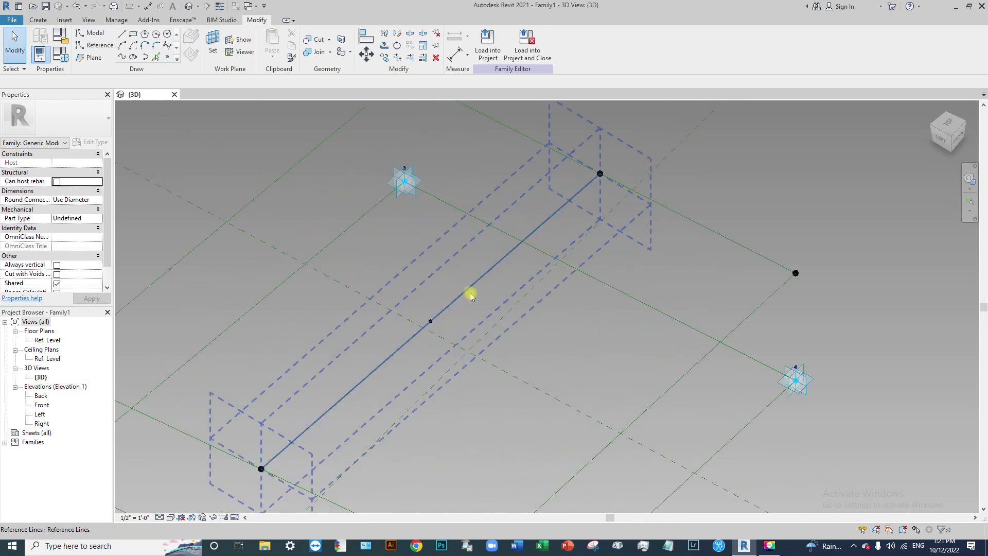
left_click(472, 285)
middle_click_drag(536, 395, 642, 178, "shift")
scroll(643, 178, "down", 2)
middle_click_drag(412, 373, 561, 250, "shift")
middle_click_drag(731, 273, 710, 359, "shift")
left_click(766, 320)
left_click(633, 132)
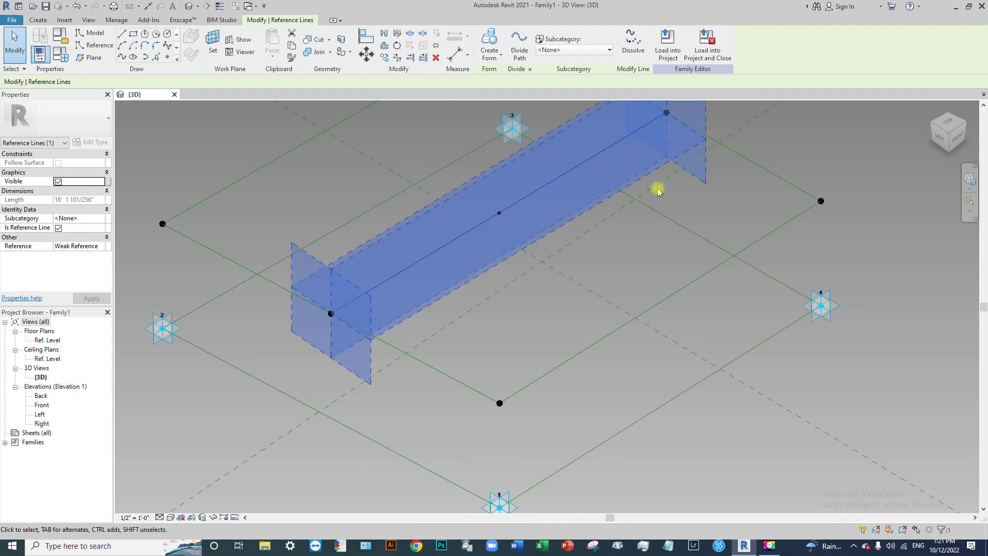
middle_click_drag(661, 192, 670, 264)
left_click(628, 218)
left_click(623, 215)
key("Delete")
- Place reference points at the midpoints of the lower reference lines between adaptive points 1-2 and 3-4
middle_click_drag(492, 415, 554, 326)
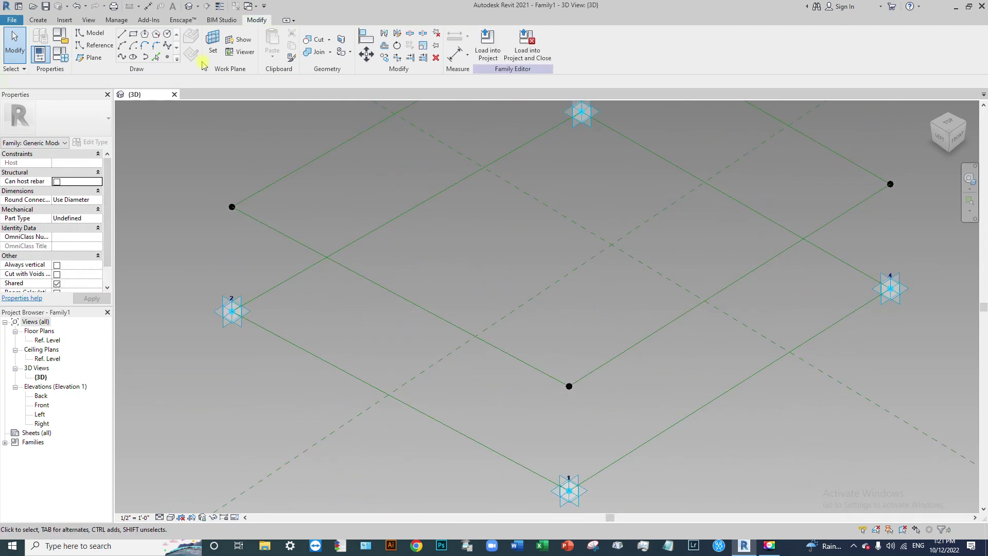
left_click(169, 55)
left_click(399, 402)
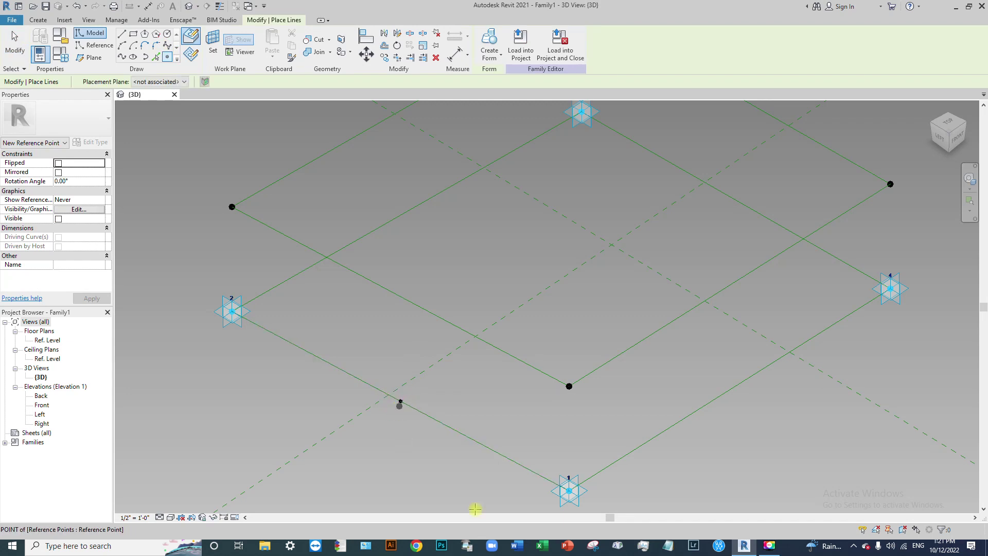
left_click(735, 200)
key("Escape")
key("Escape")
- Connect the two lower midpoint reference points with a spline through points and make it a reference line
middle_click_drag(613, 266, 523, 149)
left_click_drag(523, 128, 663, 459)
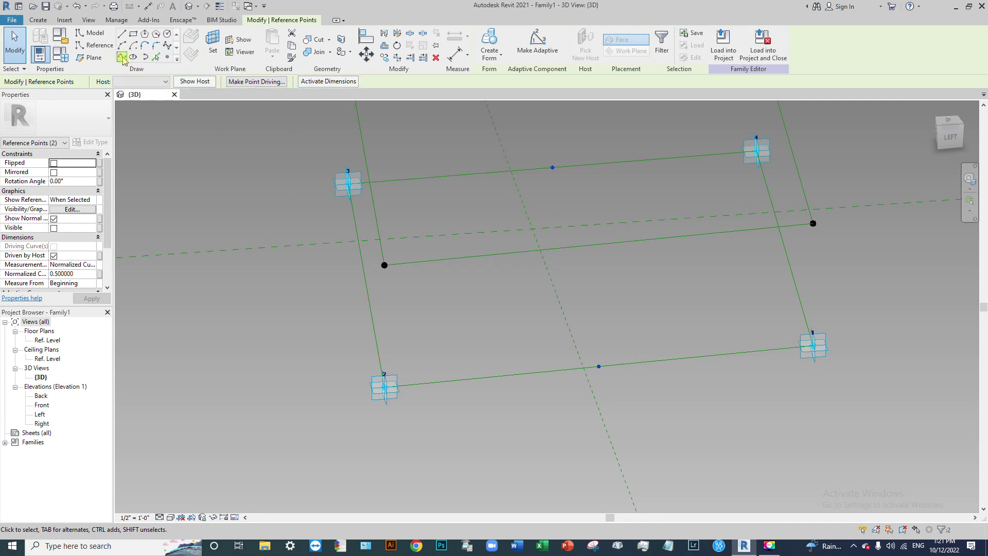
left_click(122, 58)
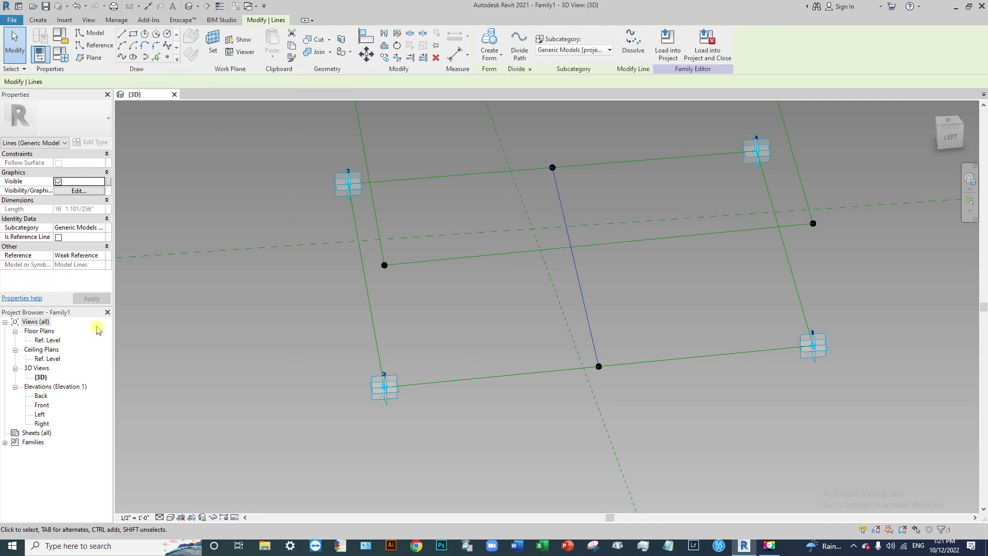
left_click(58, 237)
left_click(696, 291)
- Place a reference point at the midpoint of the lower central reference line
middle_click_drag(697, 291, 607, 412, "shift")
left_click(169, 57)
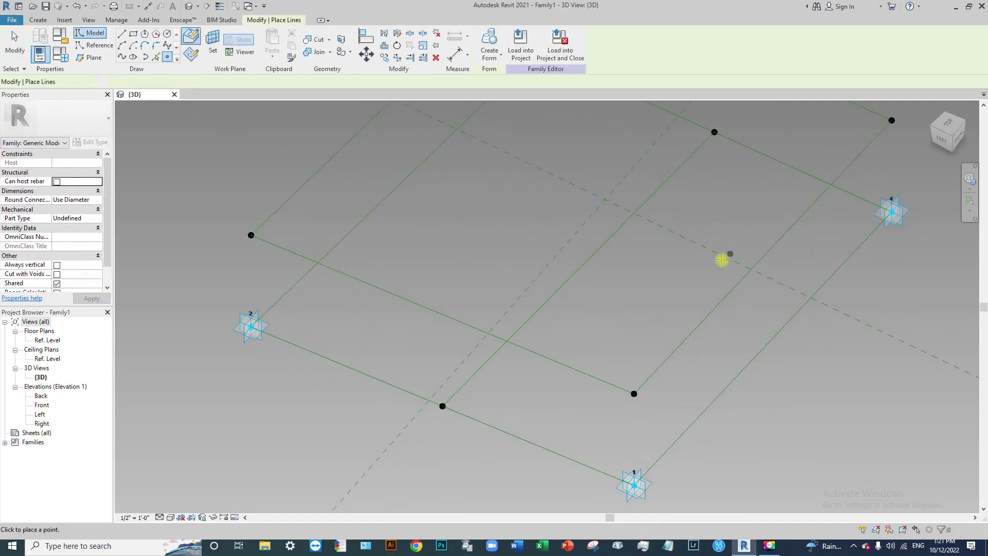
left_click(578, 269)
scroll(565, 377, "down", 3)
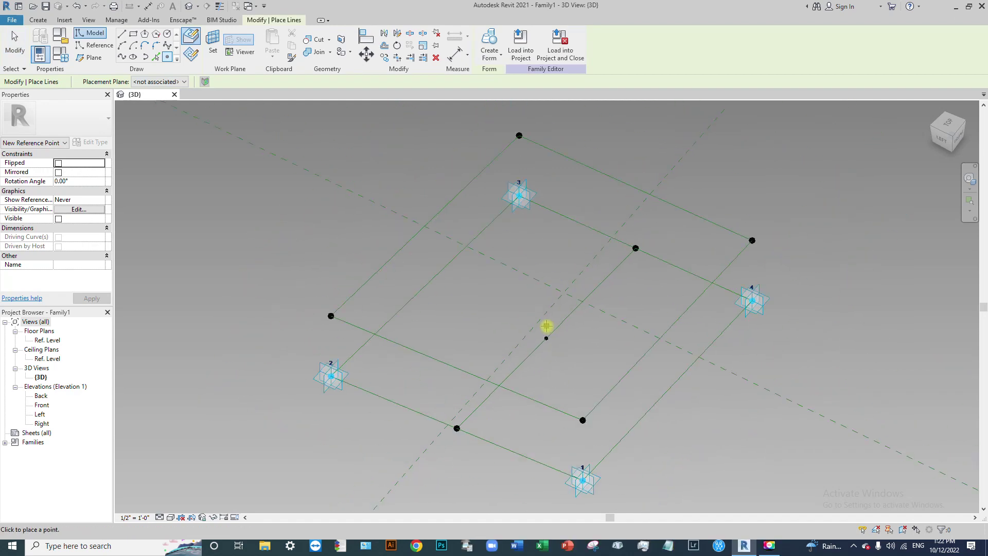
key("Escape")
- Connect the lower centre point to the raised point above adaptive point 3 with a spline through points and make it a reference line
left_click(557, 345)
middle_click_drag(557, 345, 583, 334, "shift")
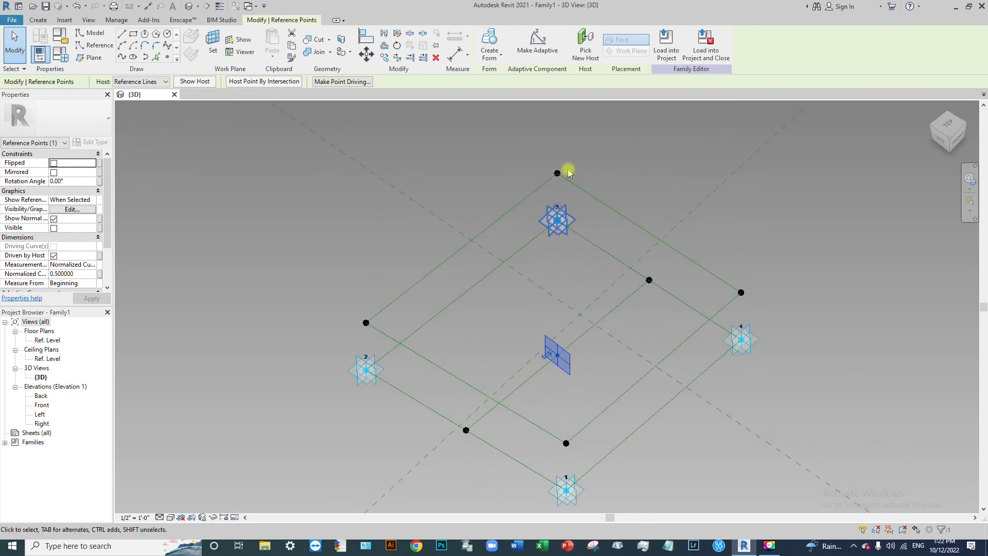
scroll(565, 349, "up", 3)
scroll(566, 379, "down", 2)
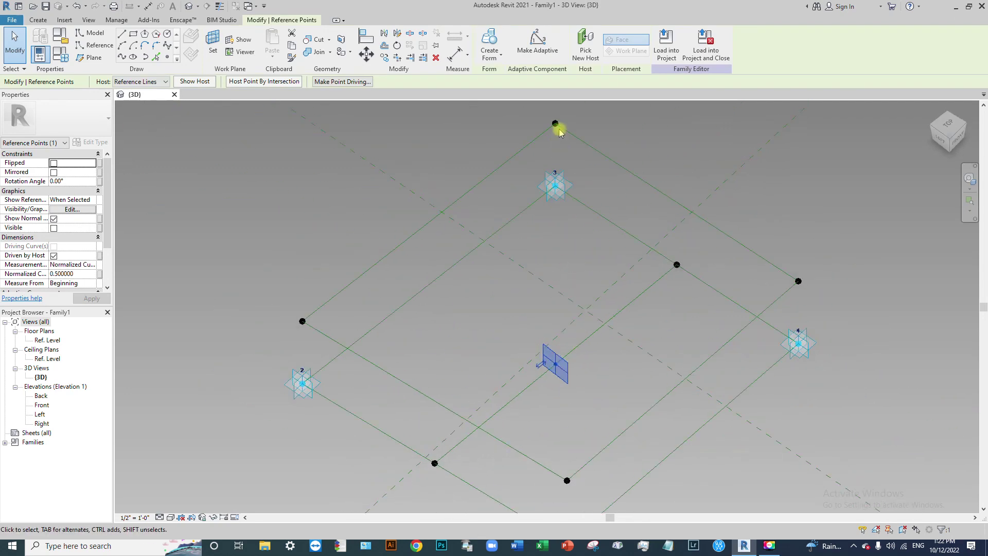
left_click_drag(548, 110, 576, 131)
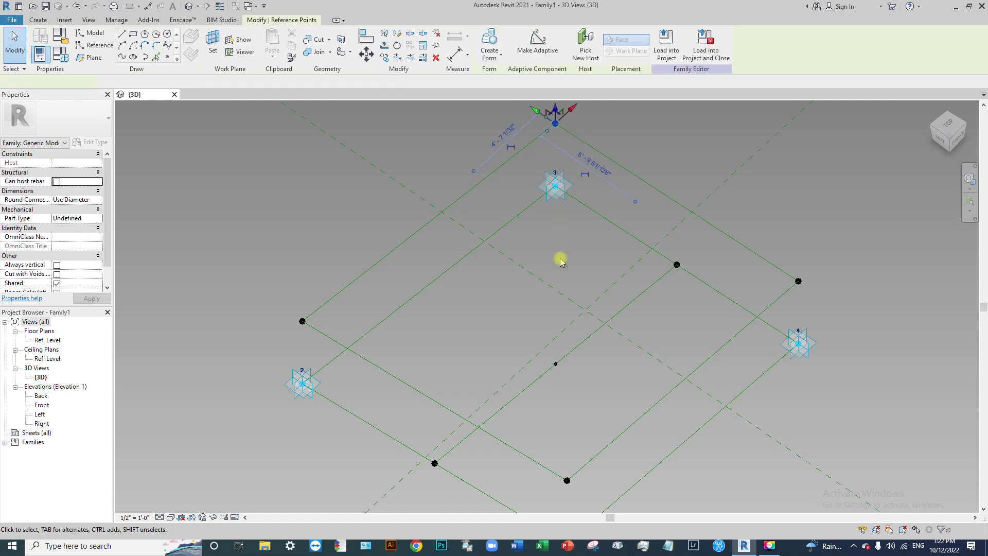
left_click_drag(525, 329, 573, 392)
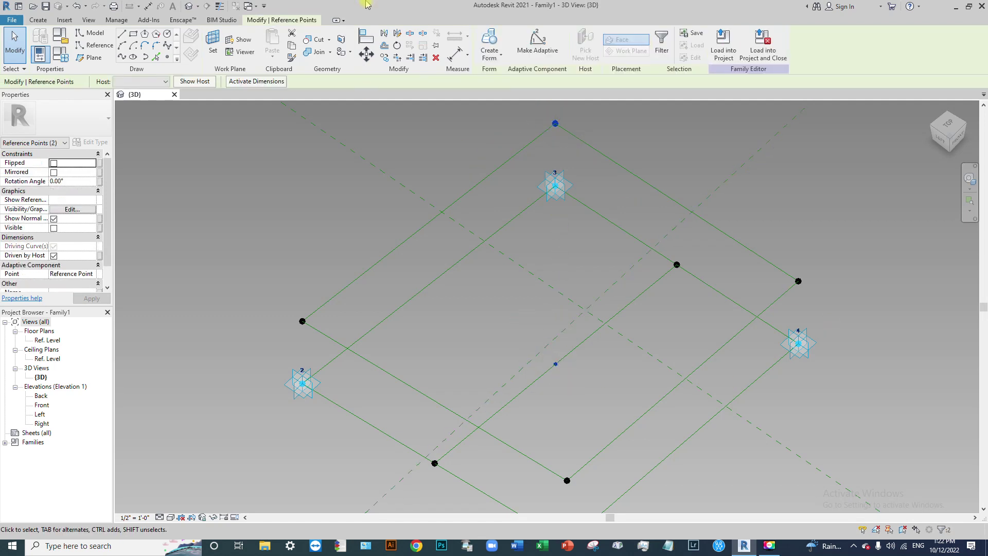
left_click(122, 56)
left_click(59, 236)
middle_click_drag(600, 344, 711, 360, "shift")
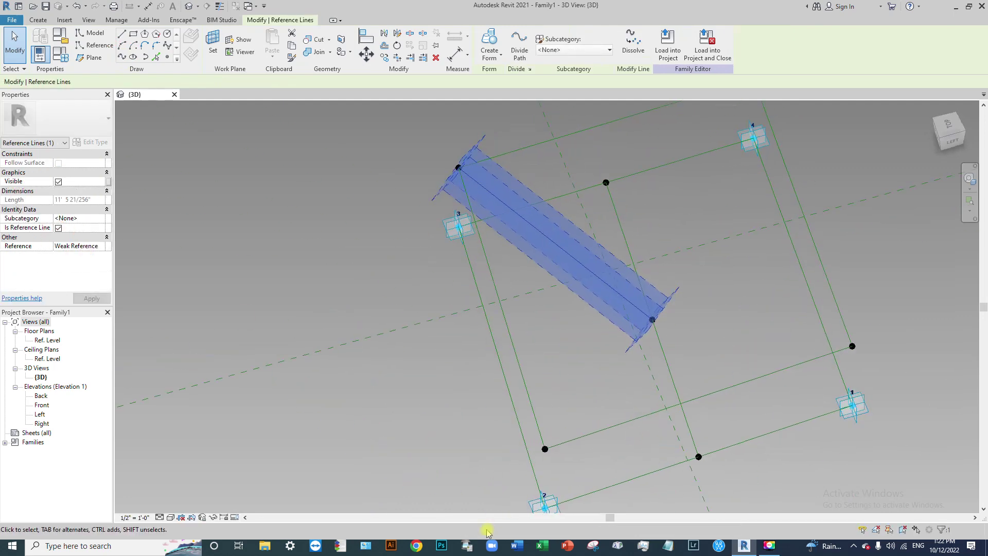
left_click_drag(448, 412, 569, 483, "ctrl")
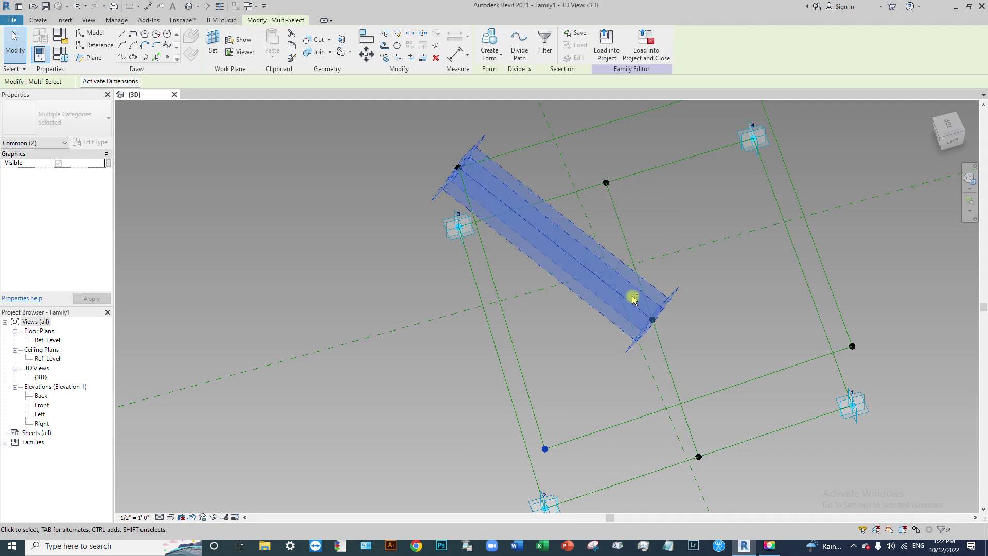
left_click_drag(585, 392, 653, 267, "ctrl")
left_click(124, 57)
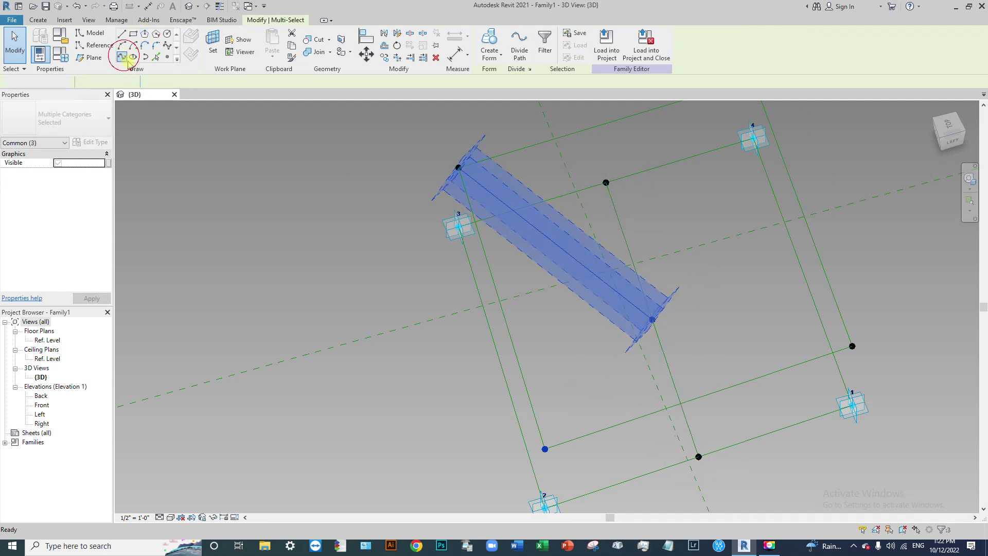
key("ctrl+z")
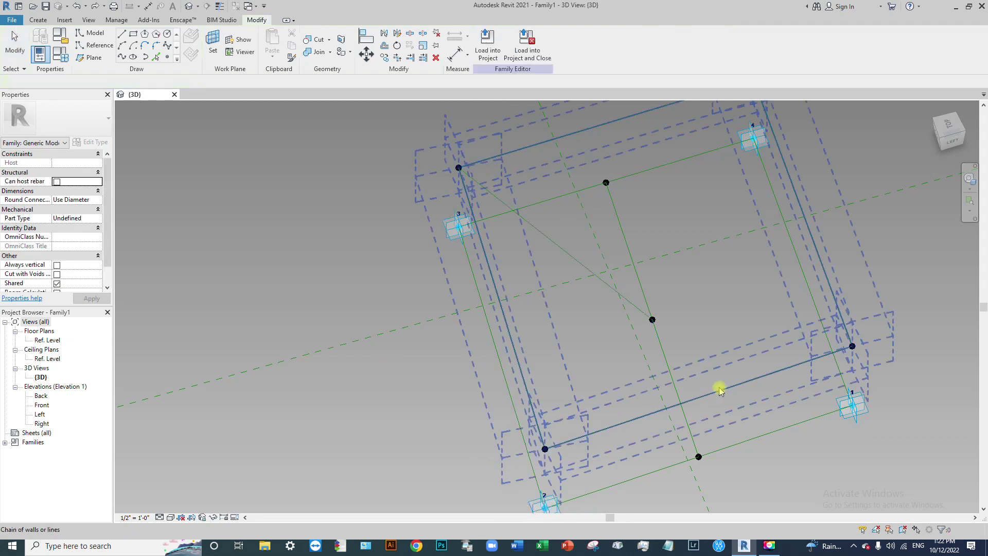
- Connect the lower centre point to the raised point above adaptive point 2 with a spline through points and make it a reference line
left_click_drag(573, 304, 678, 341)
left_click_drag(459, 434, 583, 467, "ctrl")
left_click(122, 58)
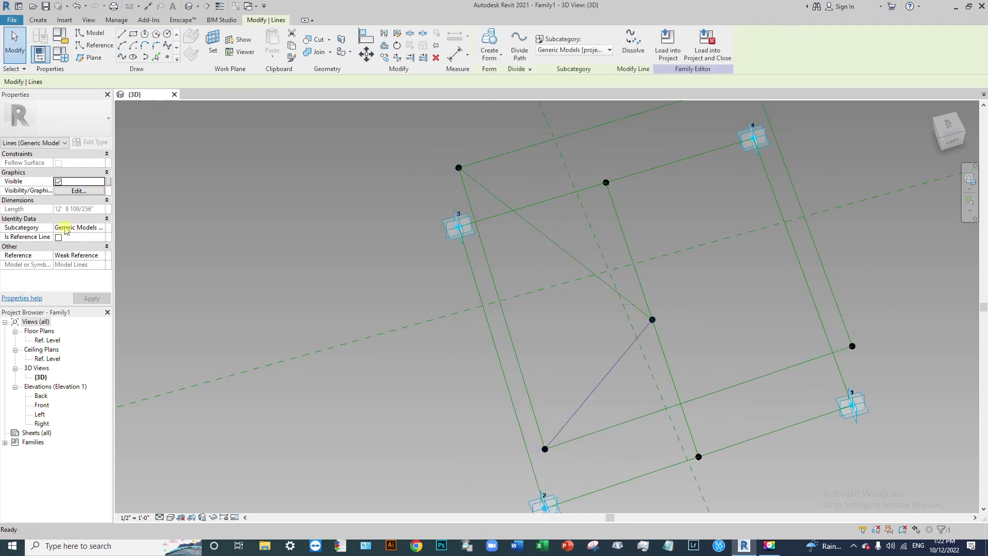
left_click(308, 277)
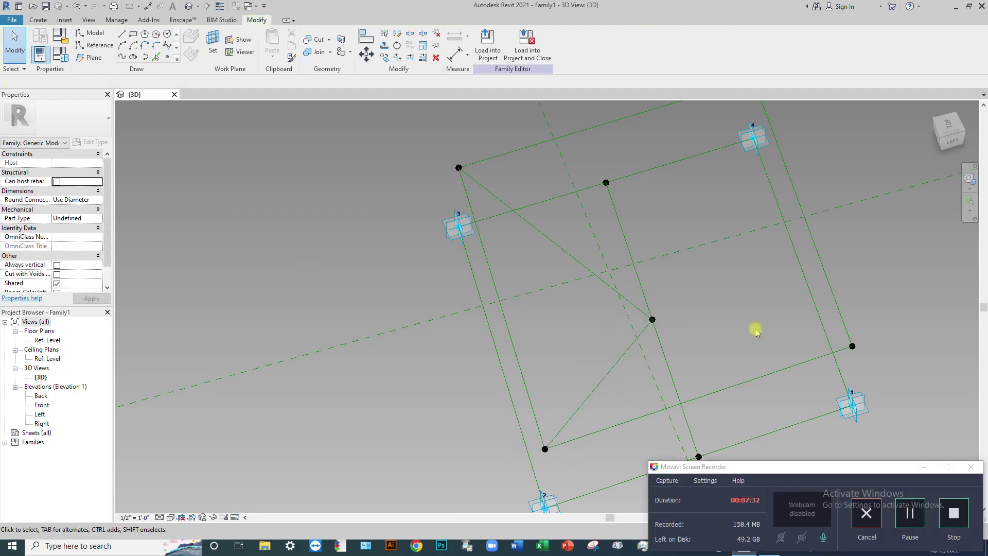
left_click(924, 467)
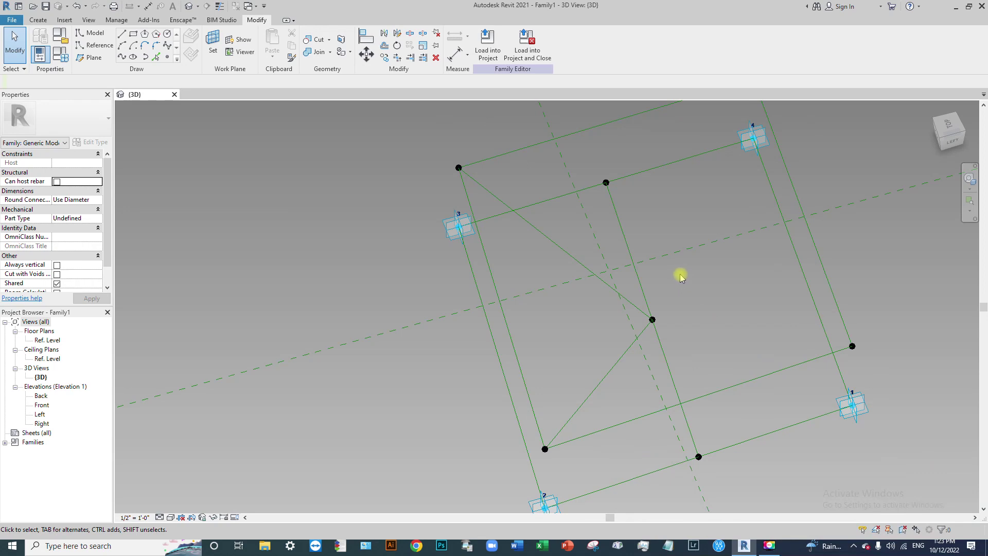
- Connect the lower centre point to the raised point above adaptive point 4 with a spline through points
middle_click_drag(681, 274, 660, 312)
scroll(638, 329, "up", 3)
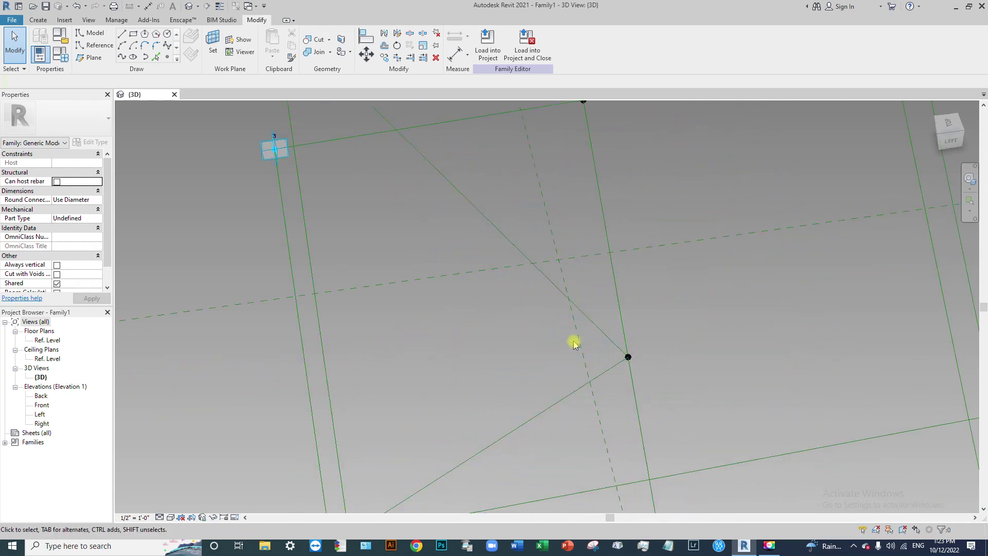
left_click(628, 357)
scroll(706, 178, "down", 3)
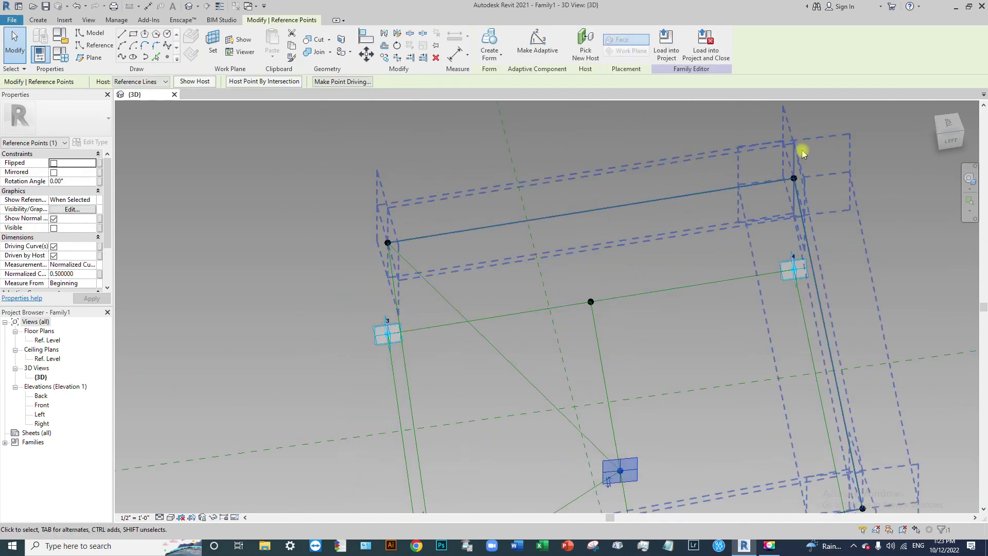
left_click_drag(776, 145, 826, 220, "ctrl")
middle_click_drag(566, 230, 780, 164, "shift")
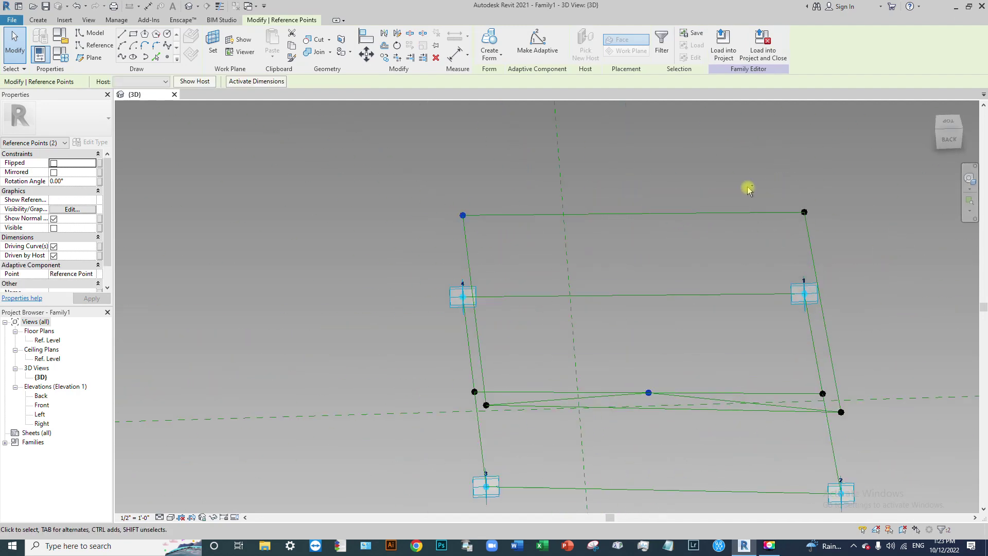
left_click(167, 58)
left_click(123, 57)
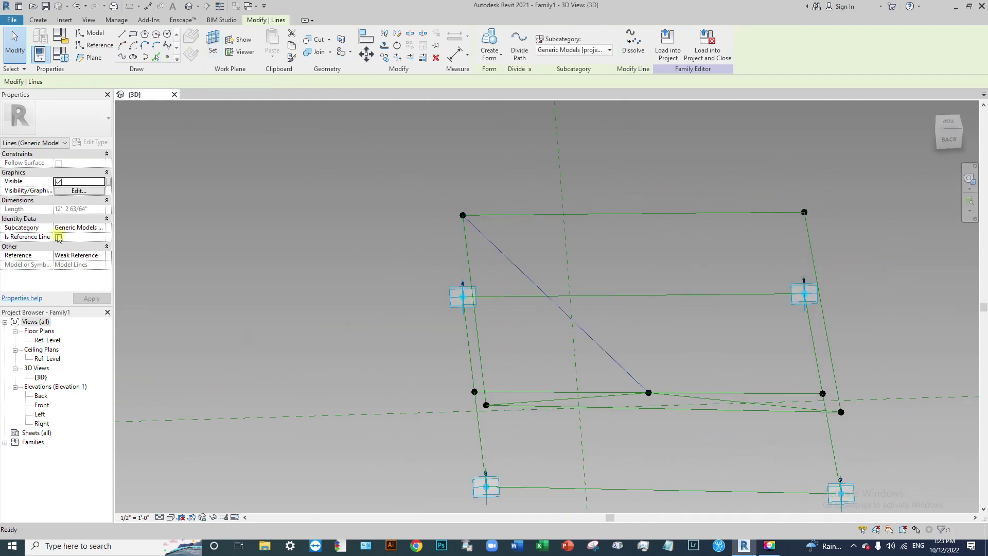
- Connect the lower centre point to the raised point above adaptive point 1 with a spline through points and make it a reference line
scroll(716, 357, "down", 3)
middle_click_drag(717, 357, 559, 168, "shift")
scroll(560, 168, "up", 3)
left_click_drag(509, 167, 602, 245)
left_click_drag(452, 422, 490, 476)
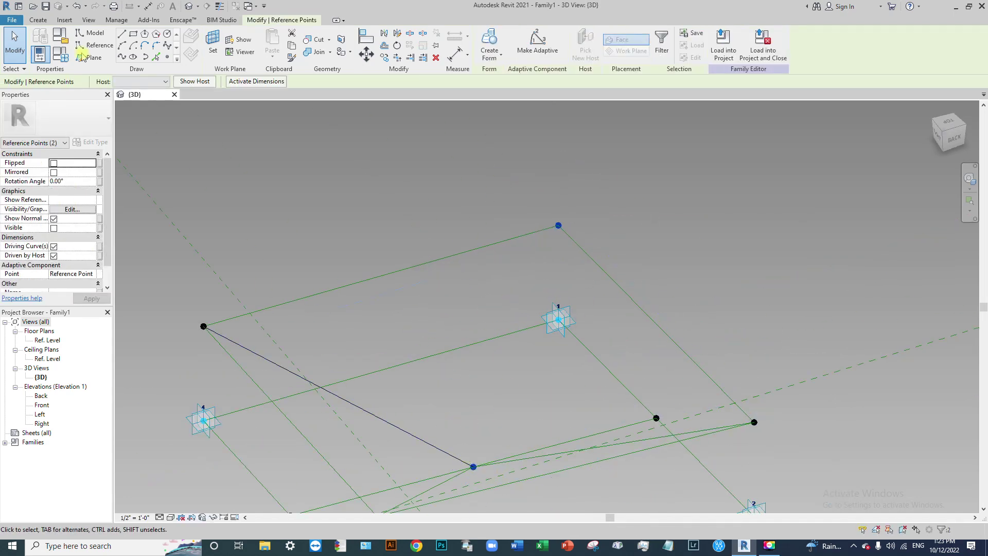
left_click(121, 57)
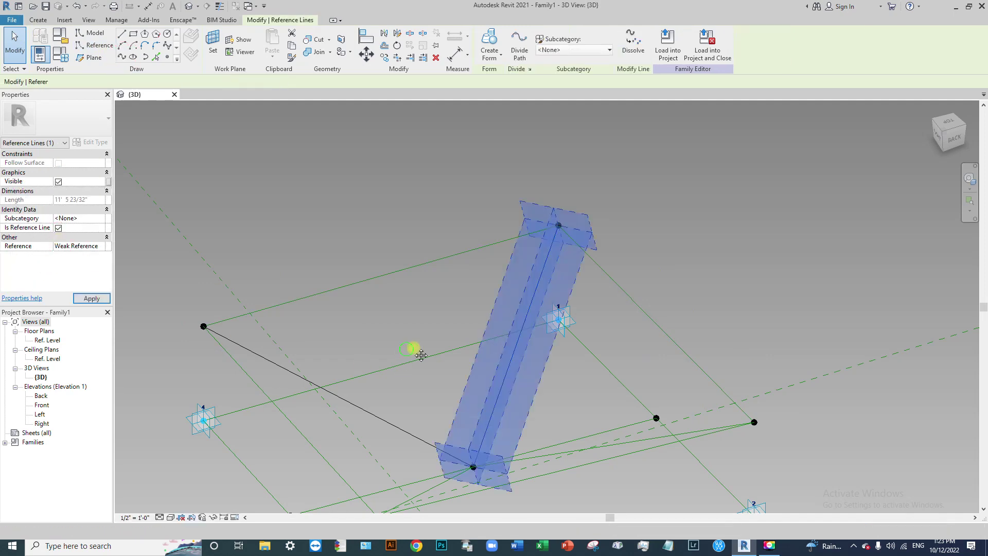
middle_click_drag(421, 355, 490, 324)
key("Escape")
- Make the diagonal between the lower centre point and the raised point above adaptive point 4 a reference line
left_click(465, 368)
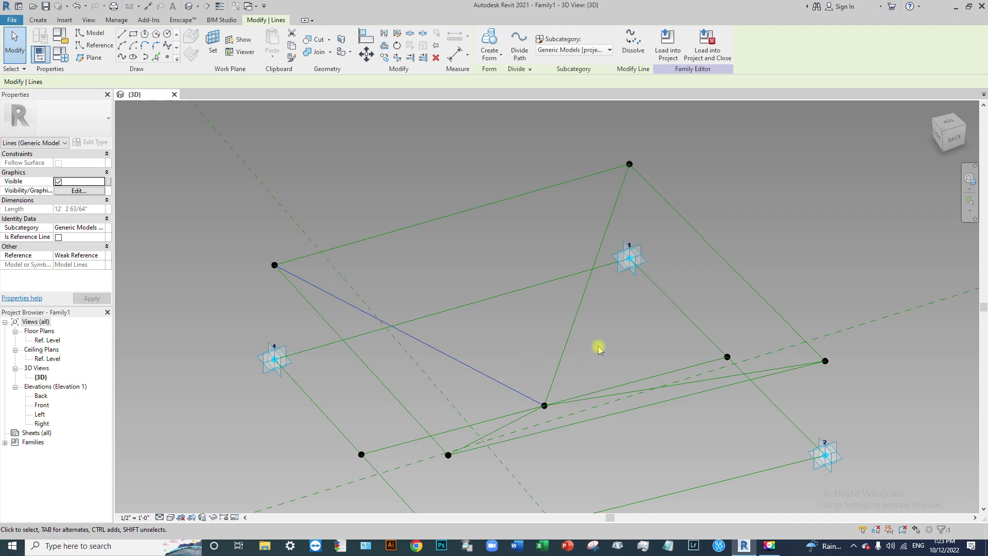
left_click(59, 238)
middle_click_drag(679, 379, 548, 215, "shift")
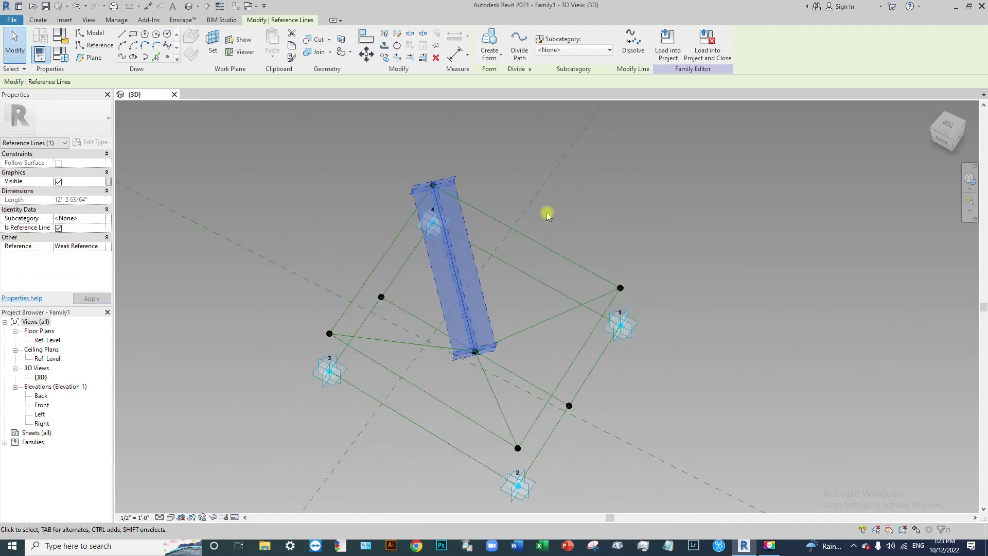
left_click(625, 216)
- Examine the diagonal reference lines running from the lower centre point to the raised corner points
middle_click_drag(622, 254, 462, 235, "shift")
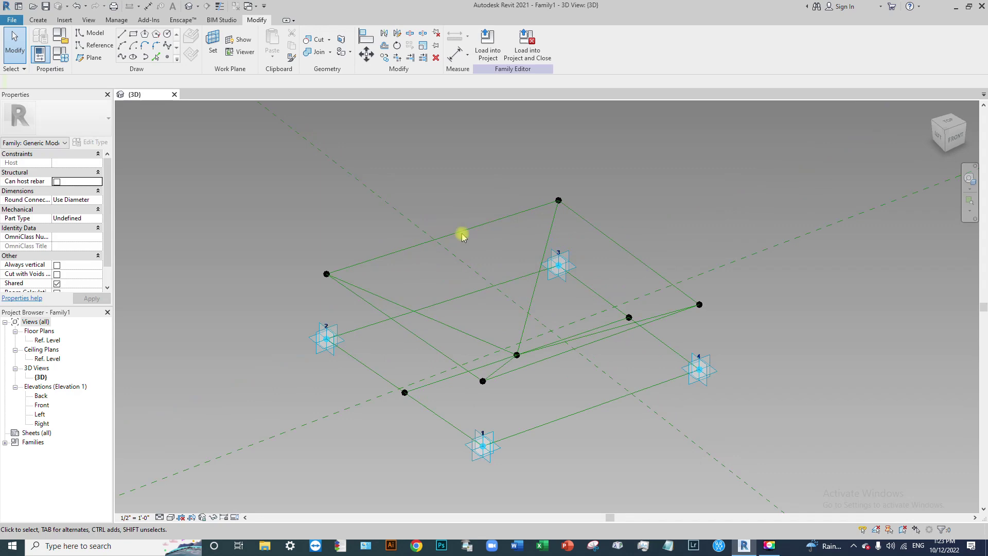
scroll(458, 322, "up", 3)
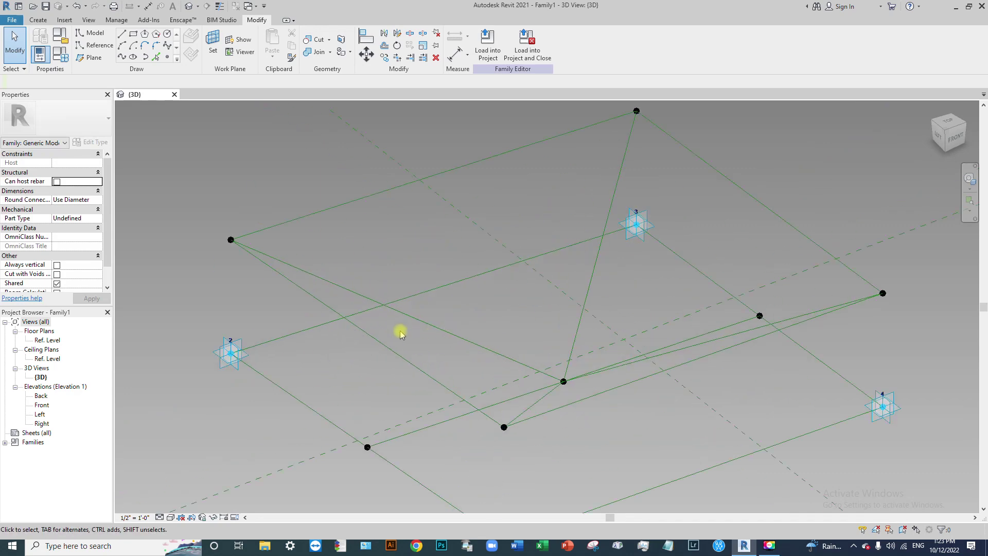
middle_click_drag(600, 267, 595, 298)
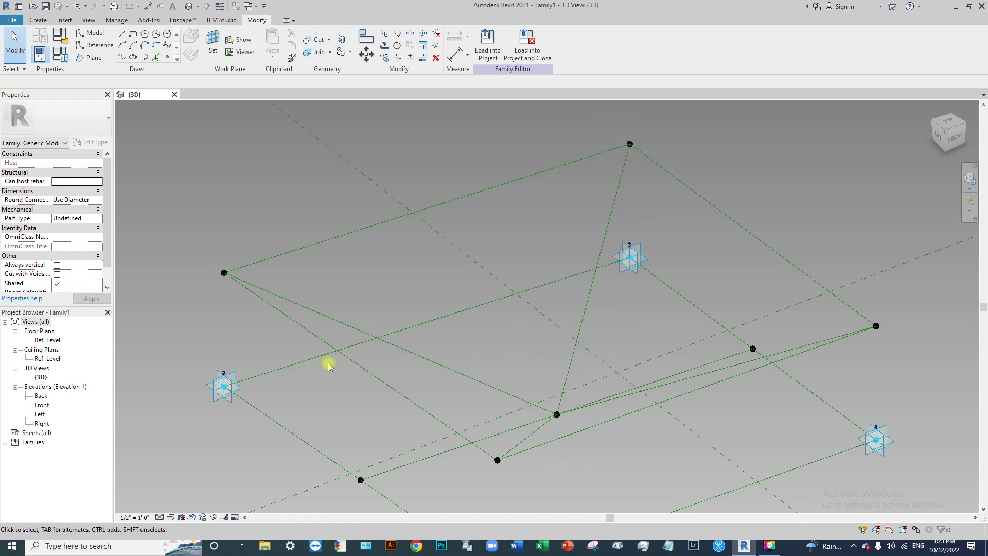
middle_click_drag(342, 375, 347, 344, "shift")
scroll(347, 343, "up", 1)
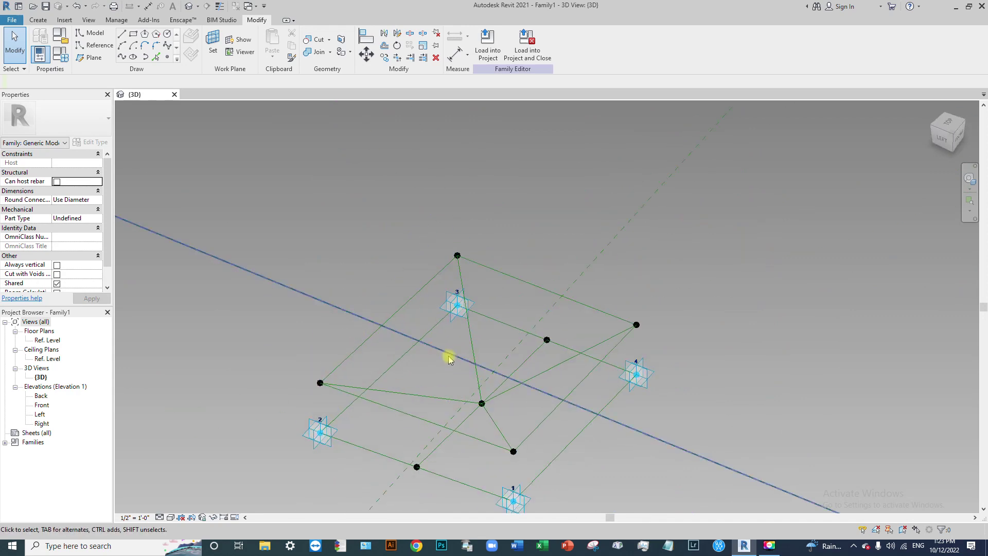
scroll(470, 335, "up", 2)
scroll(479, 354, "up", 1)
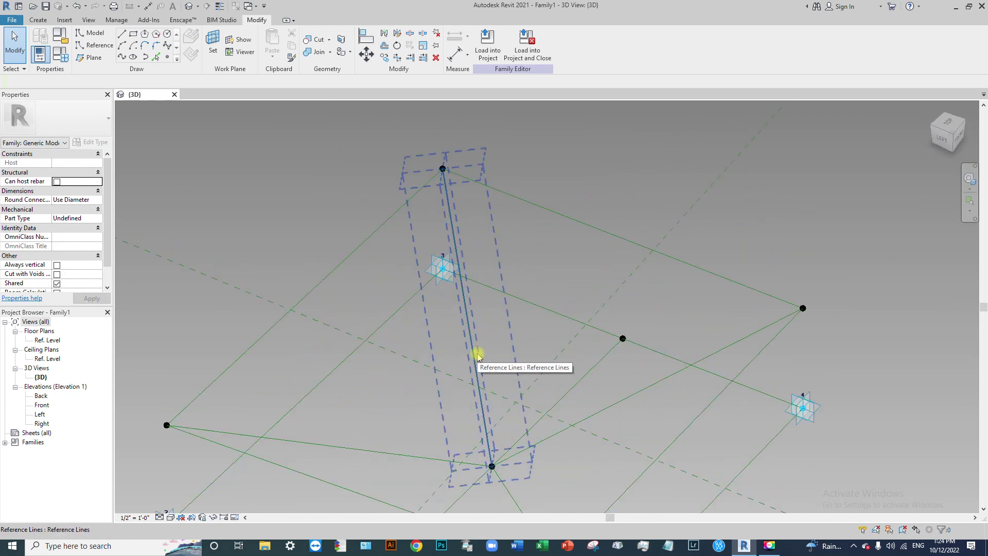
key("c")
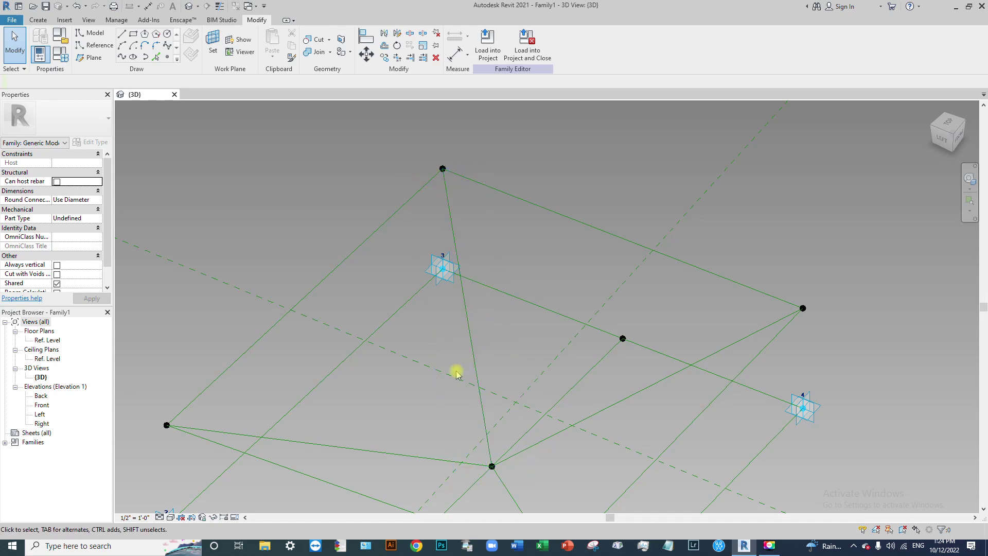
left_click(467, 323)
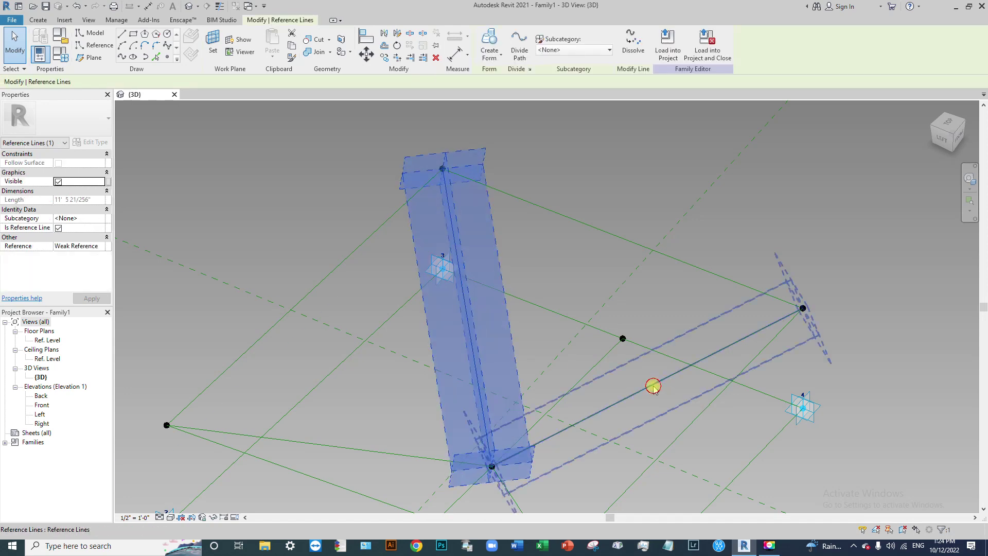
middle_click_drag(653, 386, 752, 280, "shift")
left_click(489, 342)
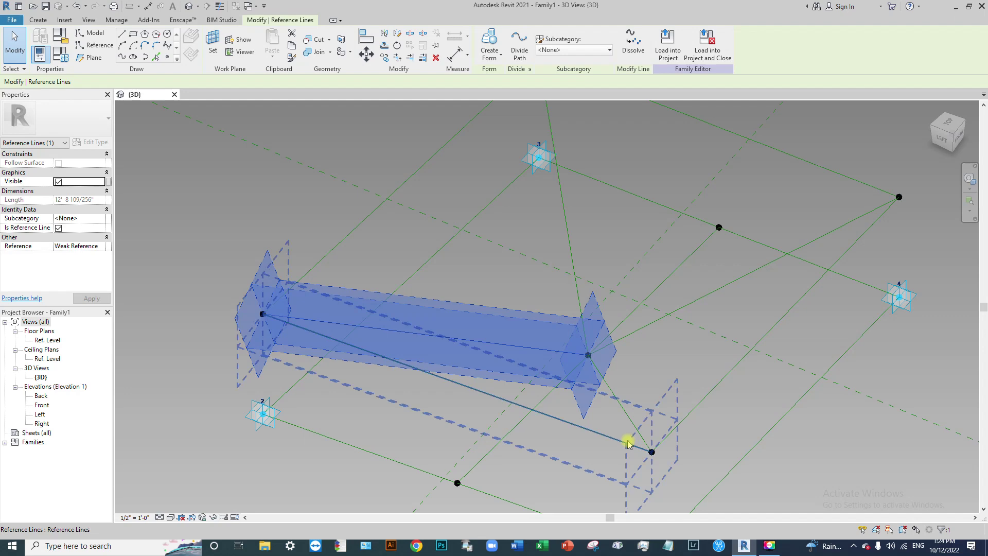
left_click(624, 410)
key("Escape")
middle_click_drag(644, 254, 645, 362)
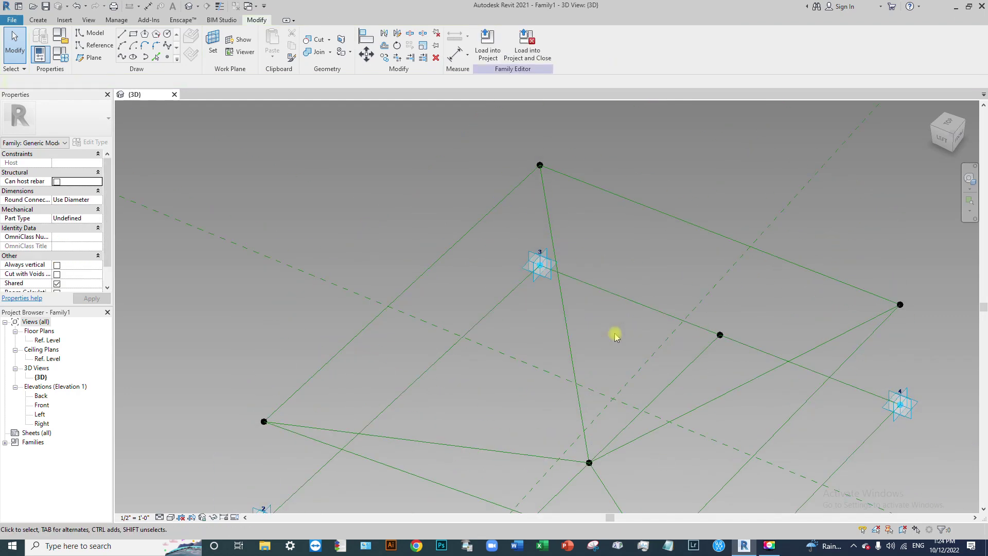
- Place a reference point near the middle of the diagonal reference line to the raised point above adaptive point 3
left_click(169, 57)
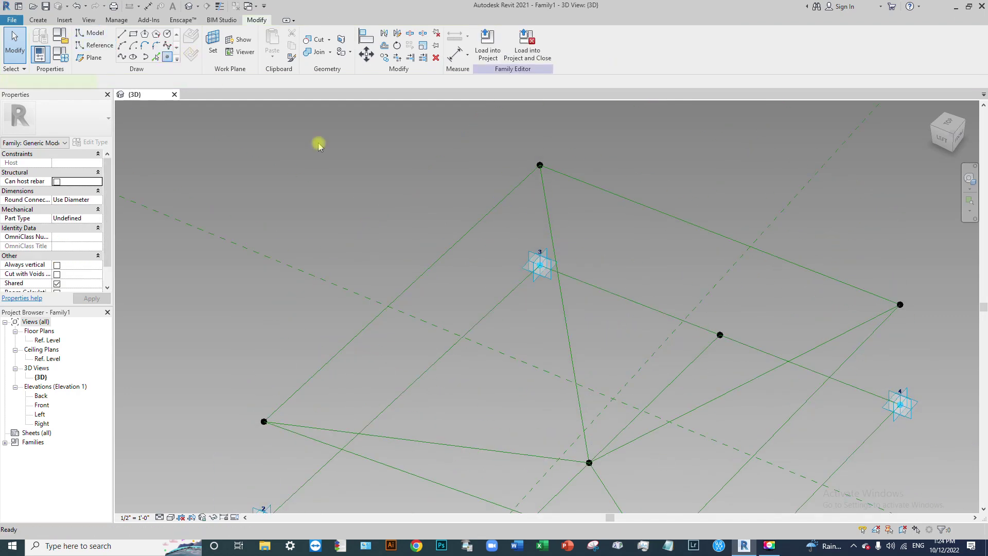
left_click(569, 338)
middle_click_drag(570, 338, 491, 269, "shift")
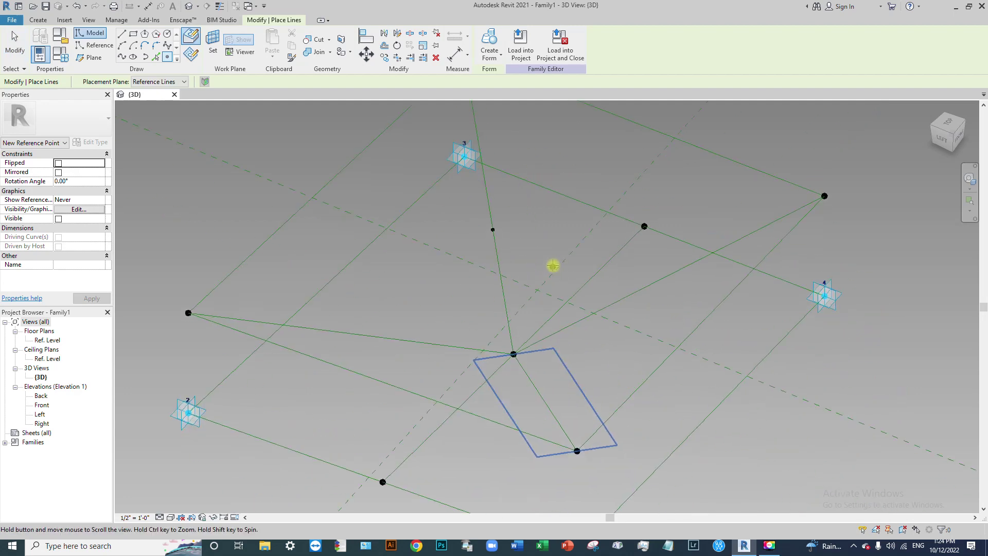
key("Escape")
scroll(480, 213, "up", 5)
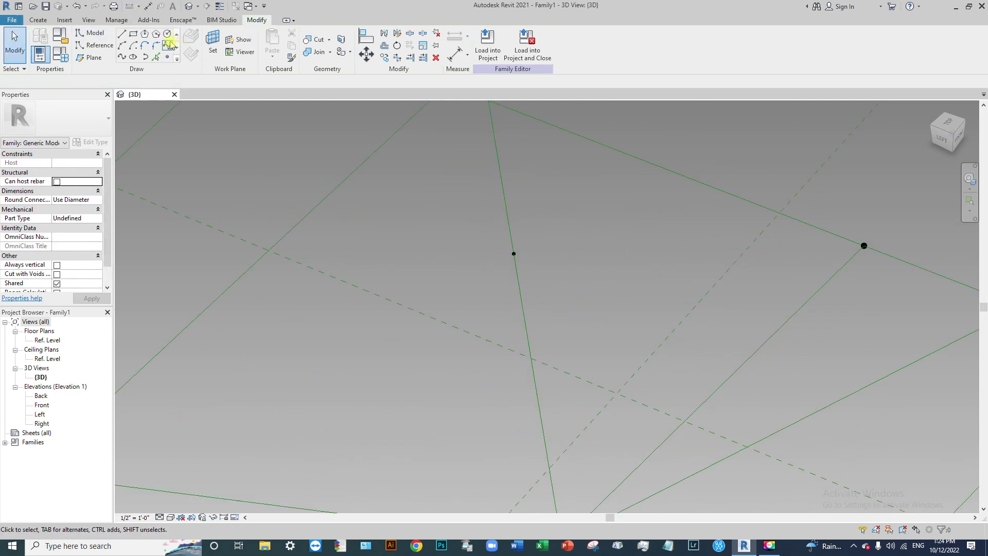
left_click(167, 34)
middle_click_drag(601, 305, 468, 229, "shift")
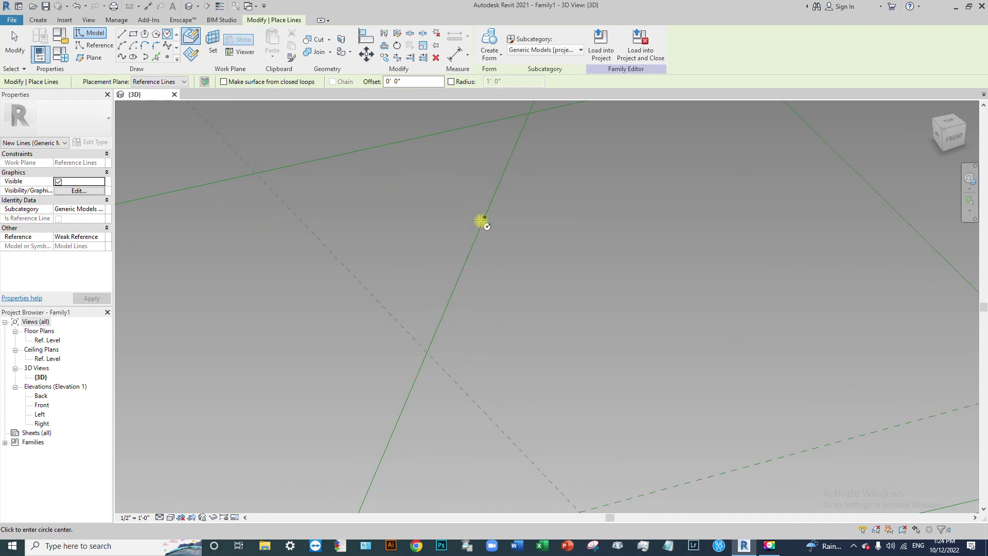
key("Escape")
key("Escape")
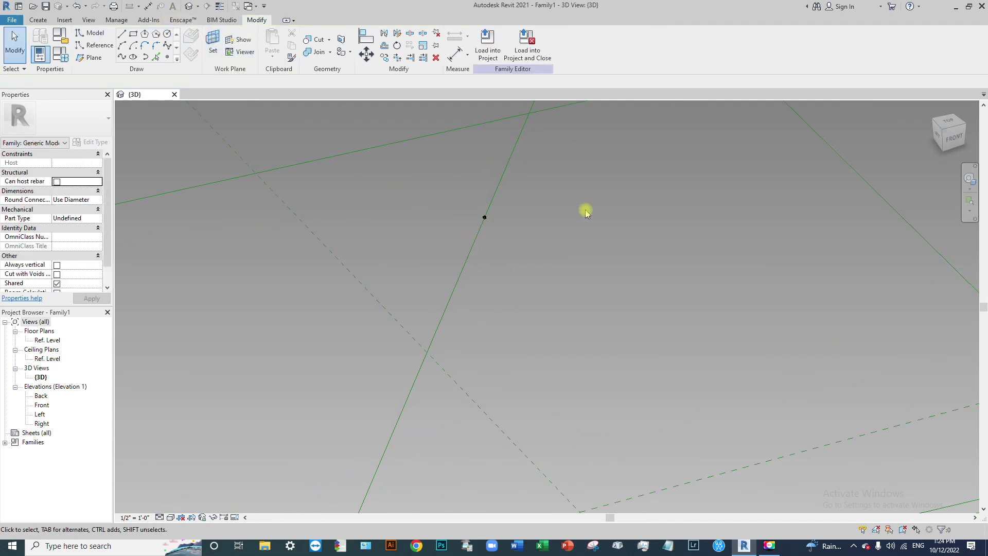
- Set the work plane to the diagonal's reference point and draw a model-line circle of about 6 inches radius centred on it
left_click(212, 42)
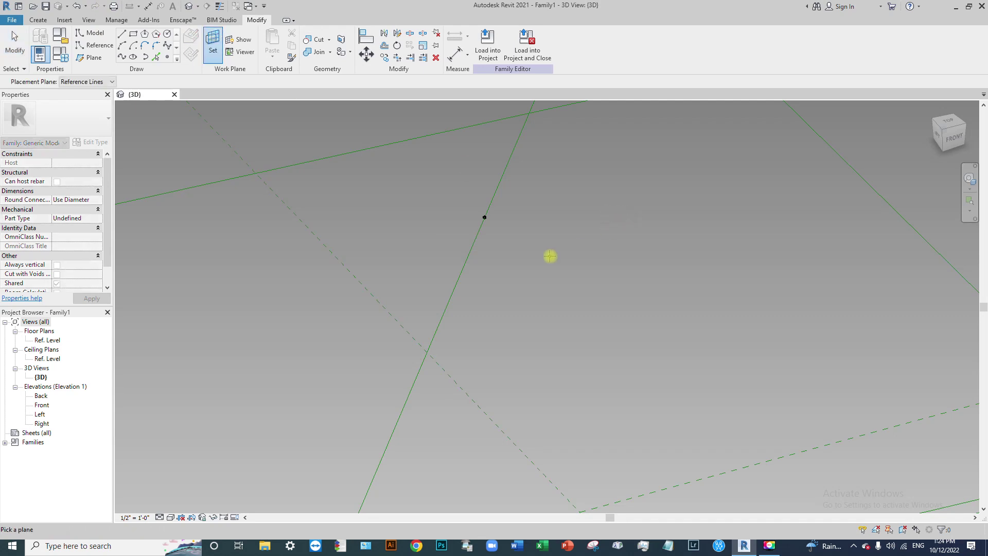
middle_click_drag(500, 227, 511, 287)
left_click(499, 278)
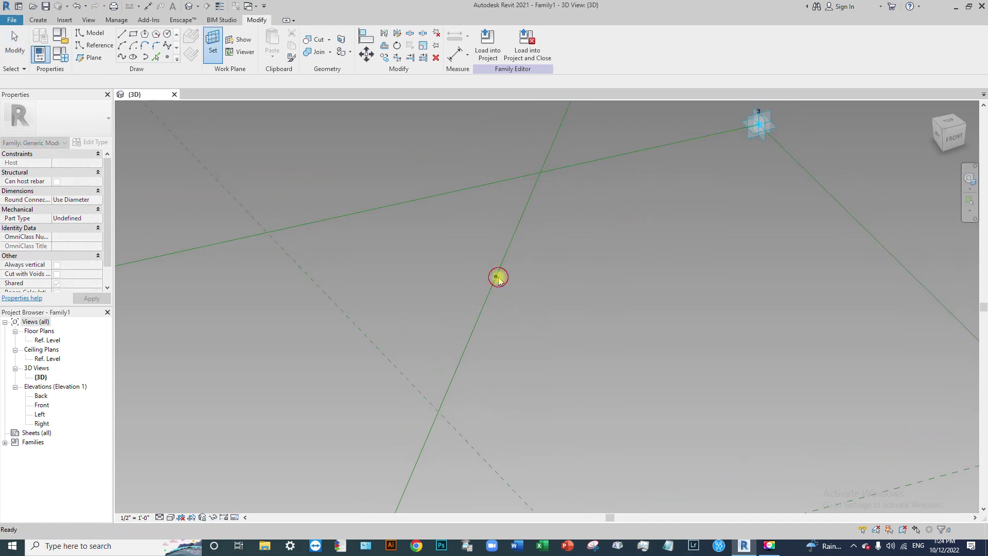
left_click(167, 34)
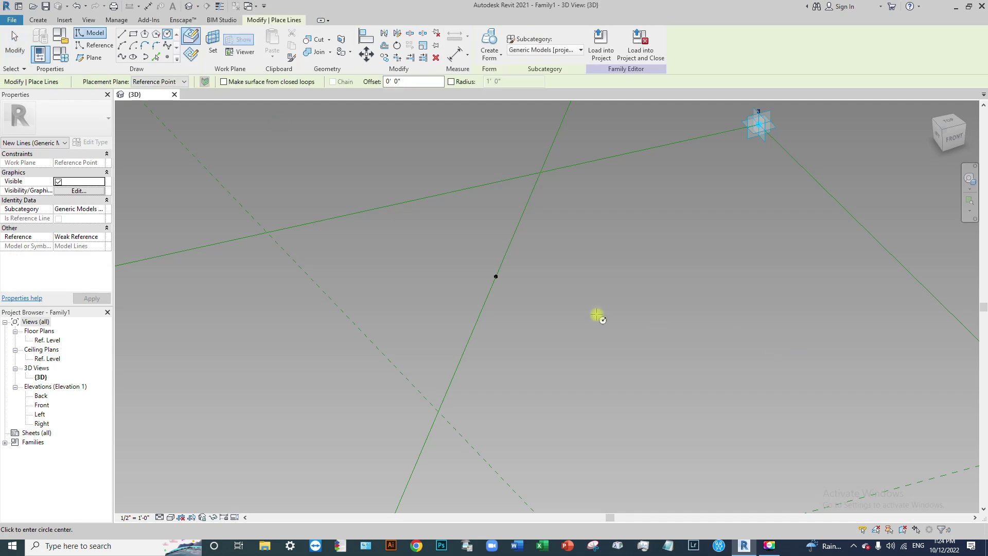
left_click(496, 277)
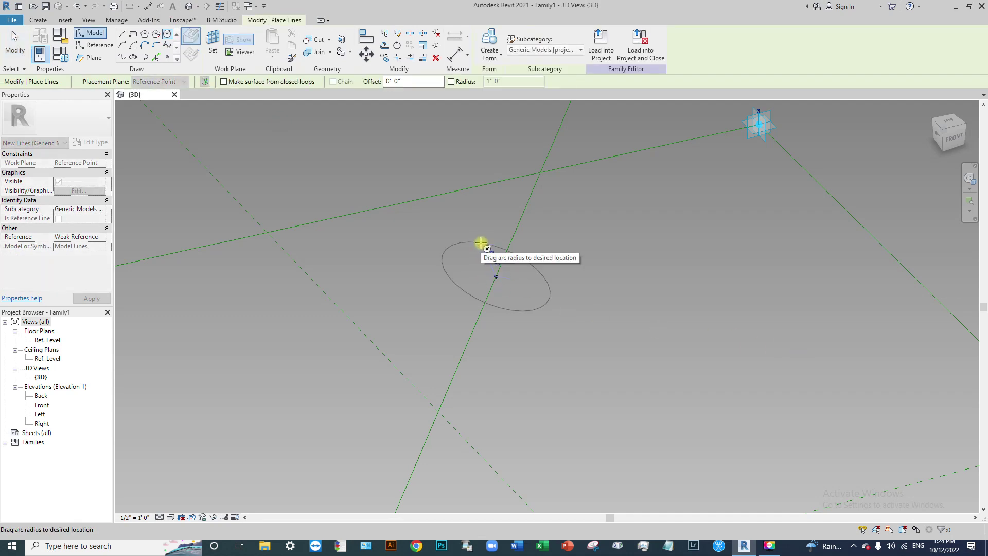
left_click(481, 243)
key("Escape")
key("Escape")
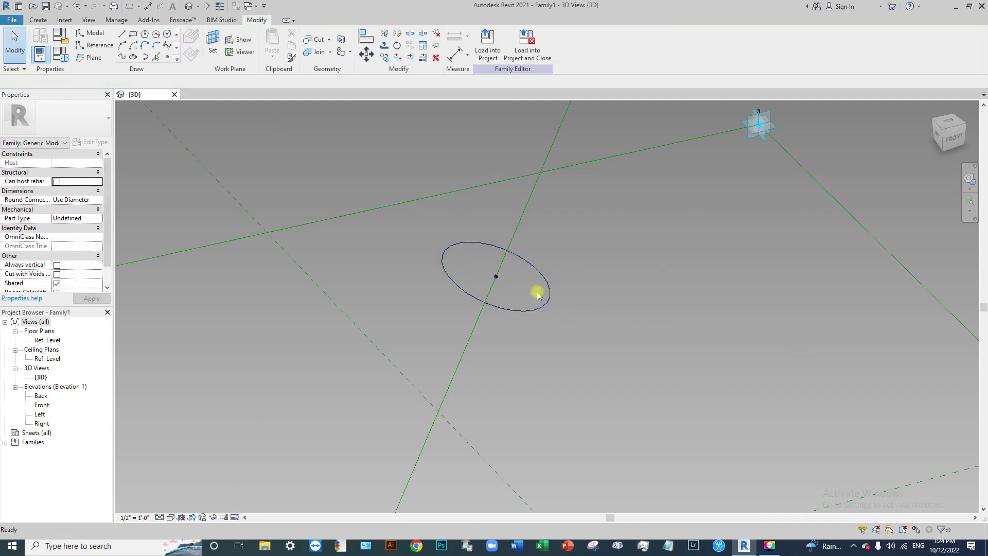
- Turn the circle's temporary radius dimension into a permanent one and select that dimension
left_click(547, 293)
scroll(536, 335, "up", 2)
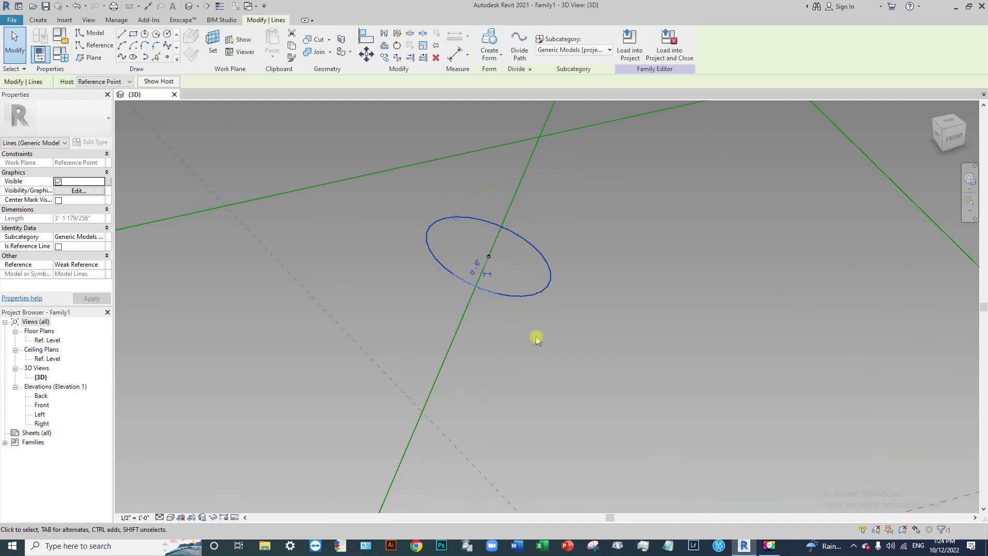
scroll(492, 282, "down", 2)
scroll(492, 283, "up", 4)
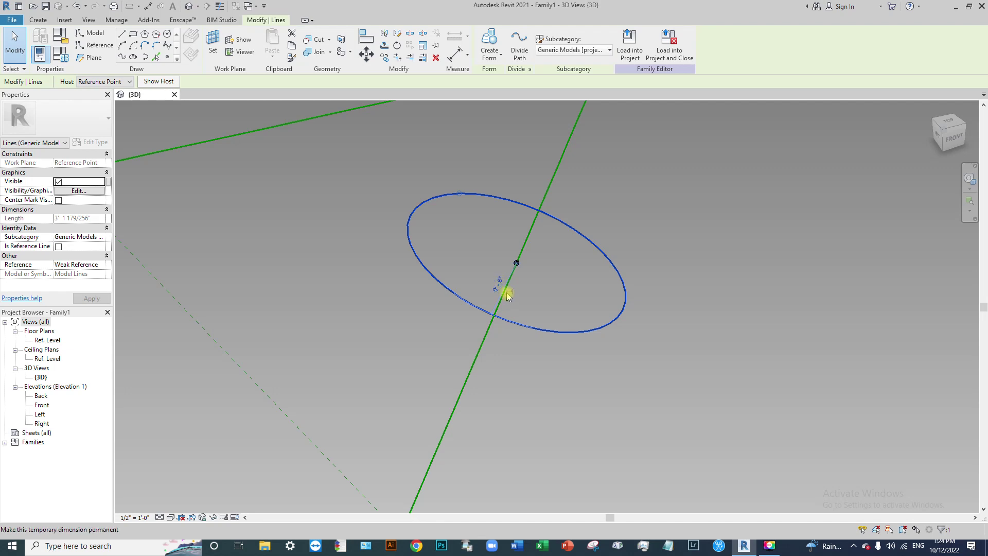
left_click(568, 307)
left_click(598, 325)
left_click(511, 291)
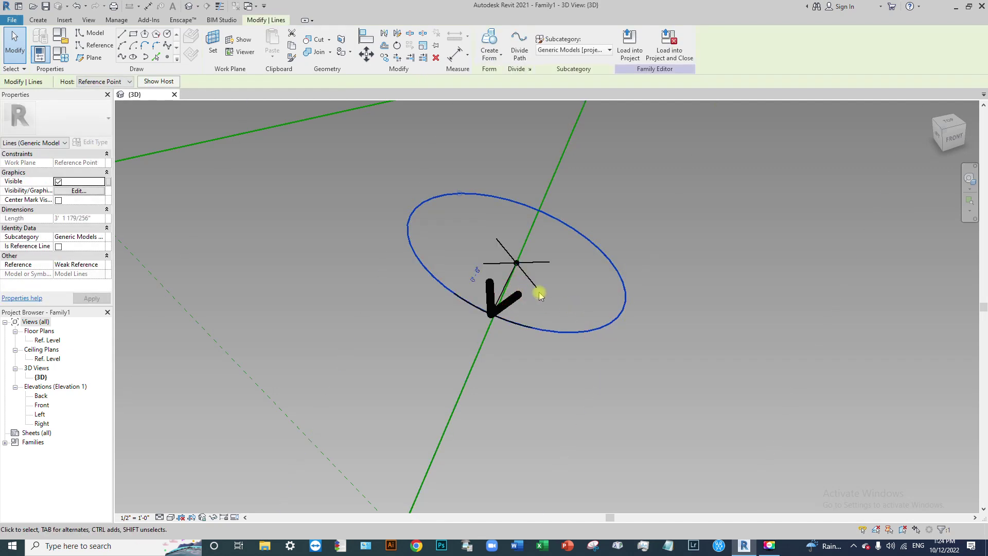
middle_click_drag(522, 302, 545, 322)
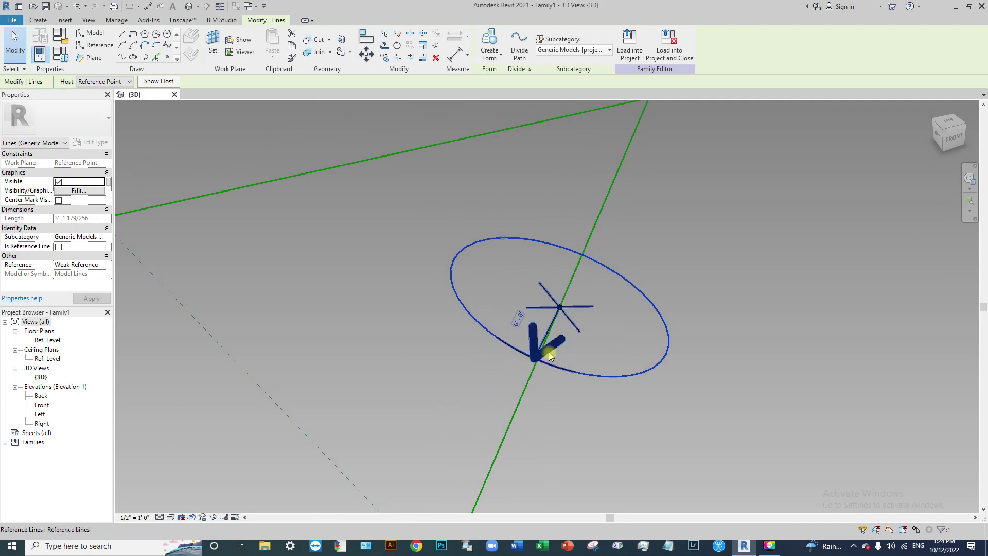
key("Escape")
left_click(555, 343)
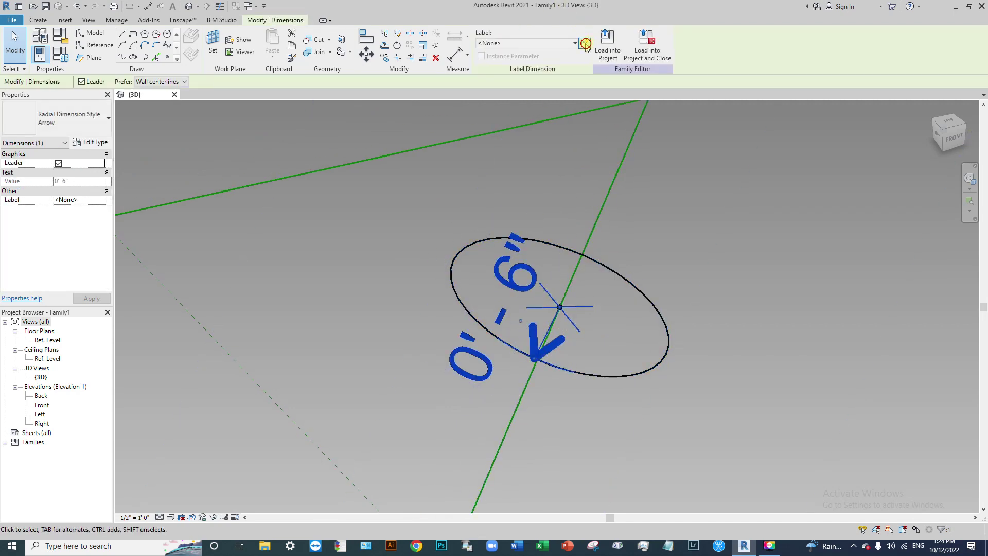
- Label the circle's radius dimension with a new family type parameter named r1
left_click(585, 44)
type("r1")
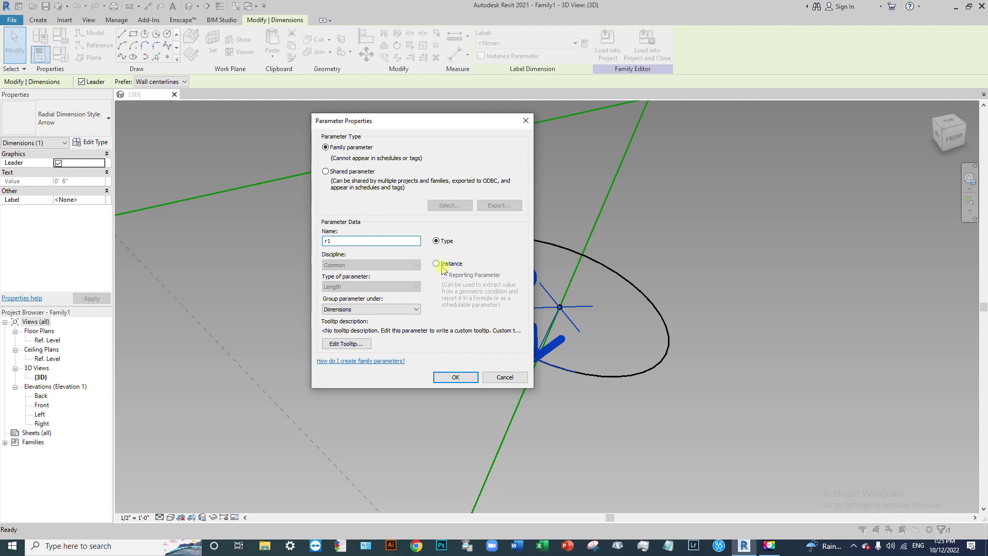
left_click(456, 378)
left_click(379, 353)
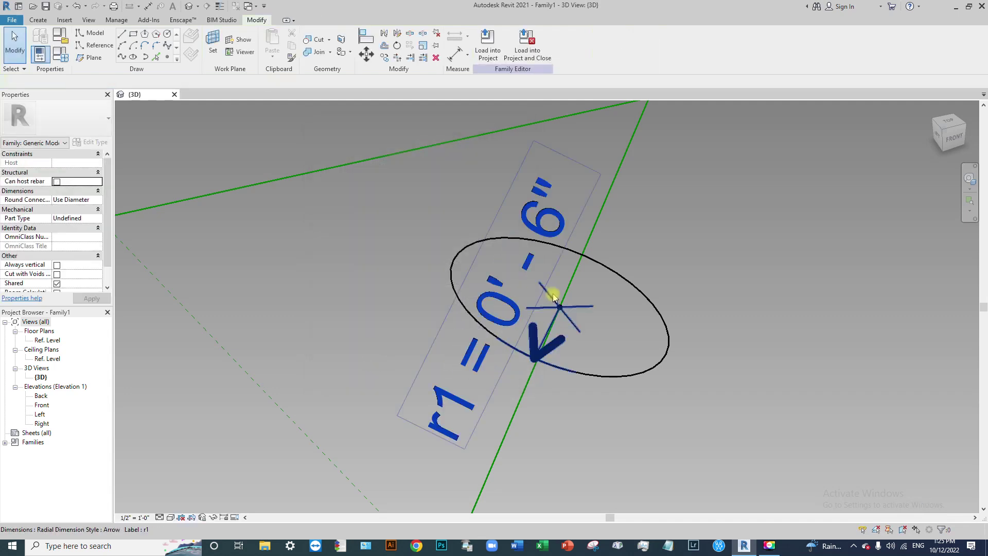
- Set the circle's r1 radius dimension to 2 inches
left_click(516, 303)
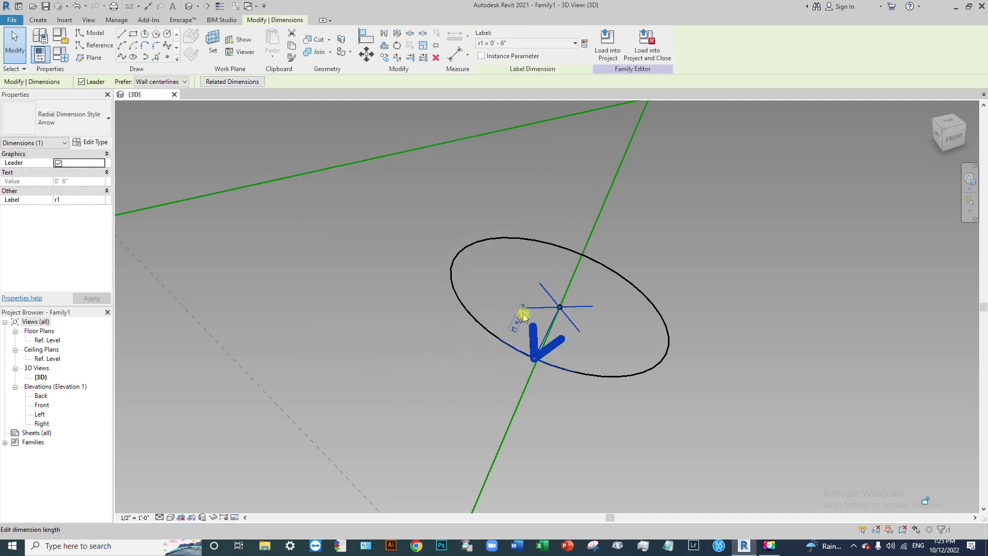
left_click(522, 316)
scroll(568, 297, "down", 2)
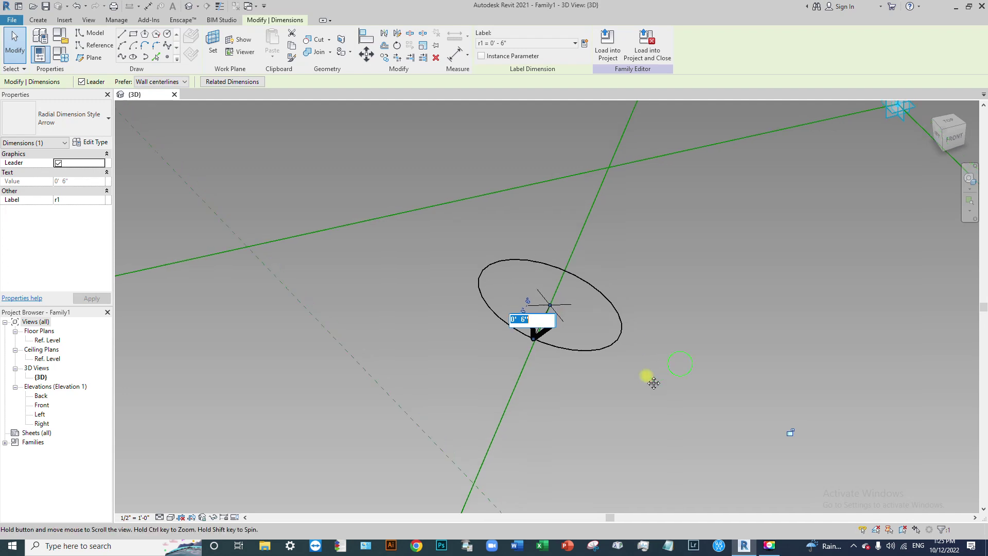
middle_click_drag(605, 310, 552, 350)
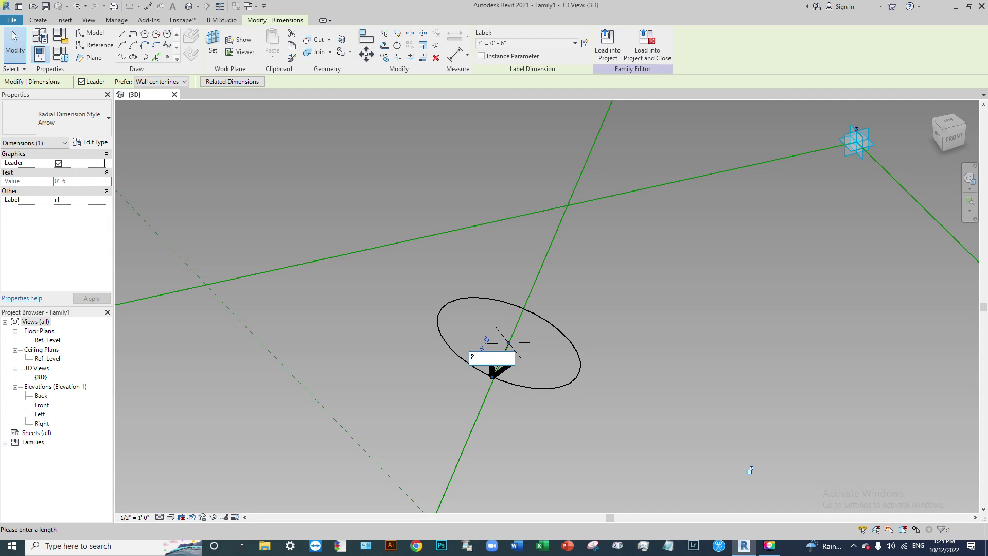
key("Return")
left_click(578, 350)
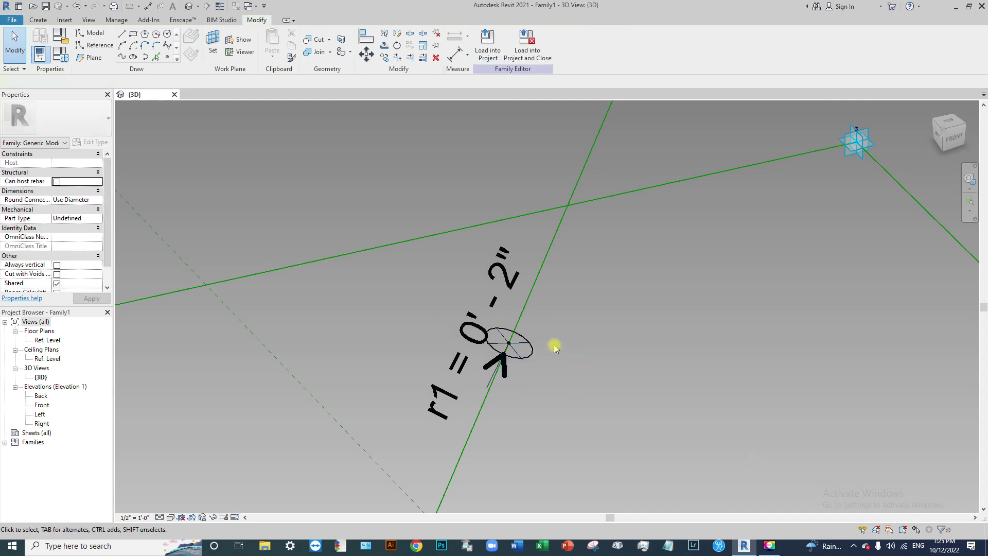
- Convert the r1 circle on the diagonal from a model line to a reference line
scroll(515, 309, "down", 2)
left_click_drag(400, 169, 536, 305)
scroll(512, 291, "up", 5)
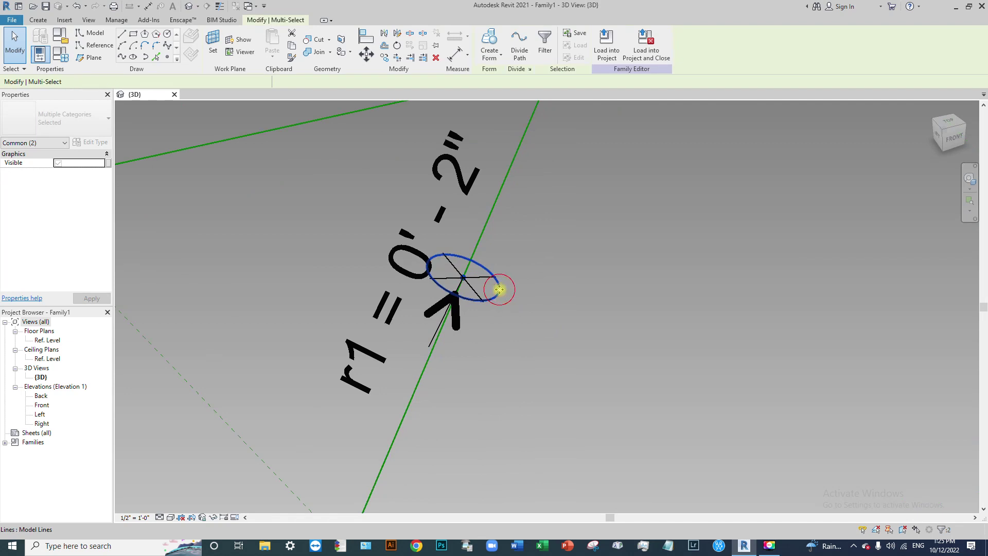
left_click(499, 289)
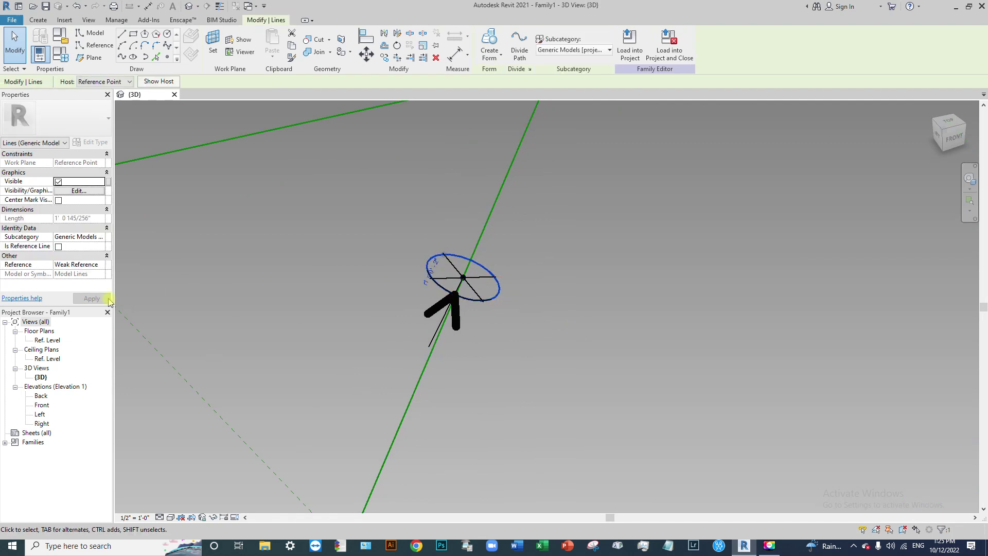
left_click(58, 246)
left_click(531, 320)
- Copy the r1 circle with its reference point and radius dimension, with Multiple enabled, placing two copies in the open space beside the diagonal
scroll(532, 320, "down", 2)
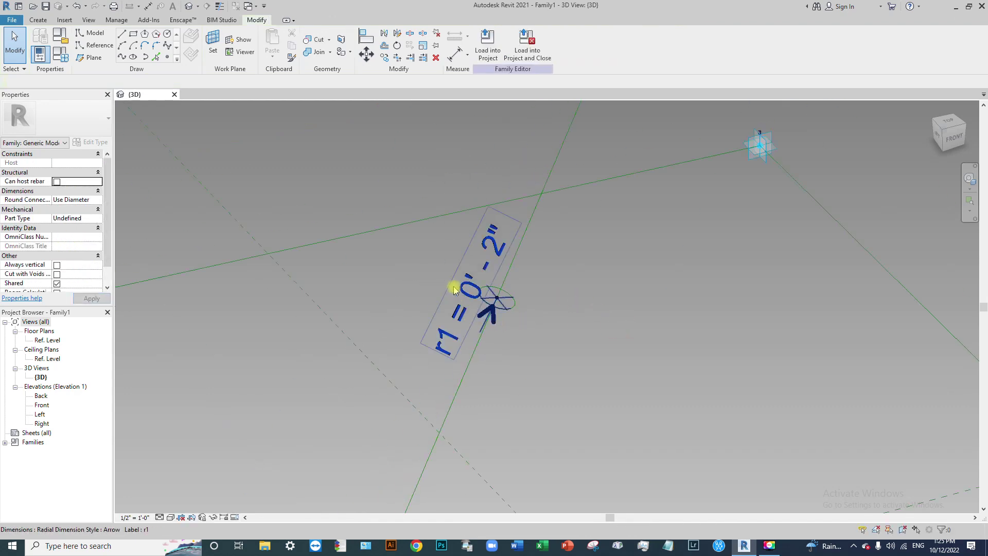
left_click_drag(340, 134, 650, 455)
scroll(512, 333, "down", 2)
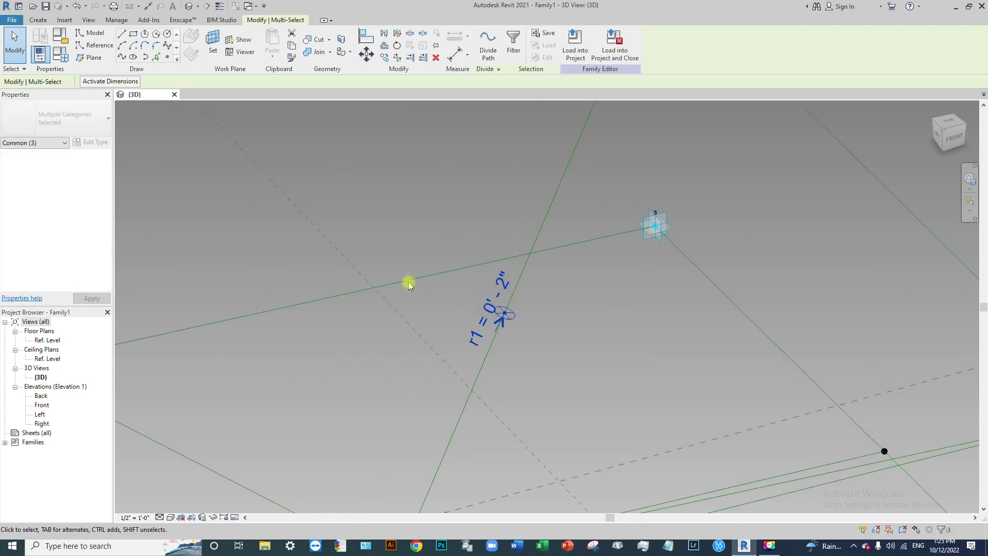
scroll(385, 281, "down", 2)
key("c")
key("o")
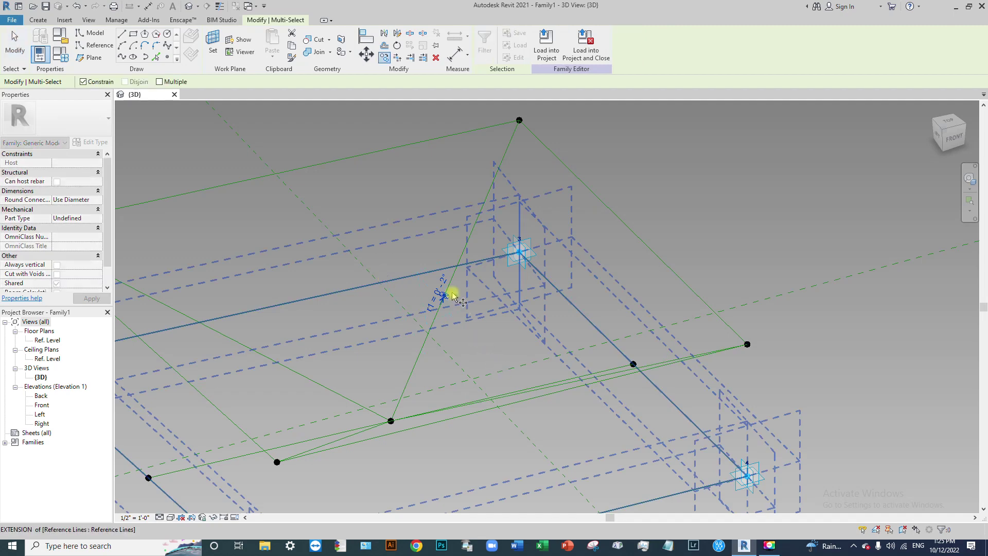
scroll(437, 286, "up", 3)
left_click(93, 81)
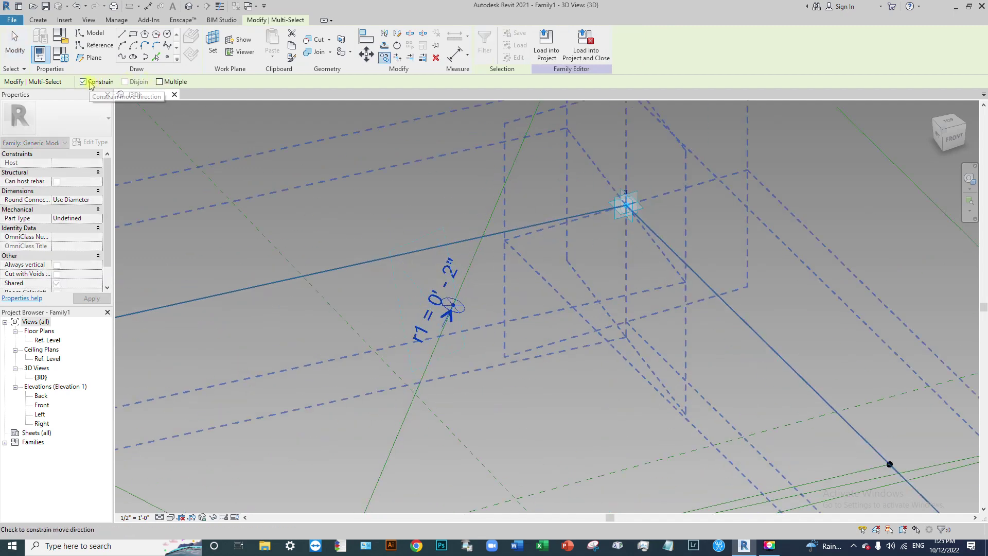
left_click(160, 82)
scroll(452, 309, "up", 3)
left_click(454, 298)
scroll(346, 388, "down", 5)
key("shift")
scroll(458, 370, "up", 3)
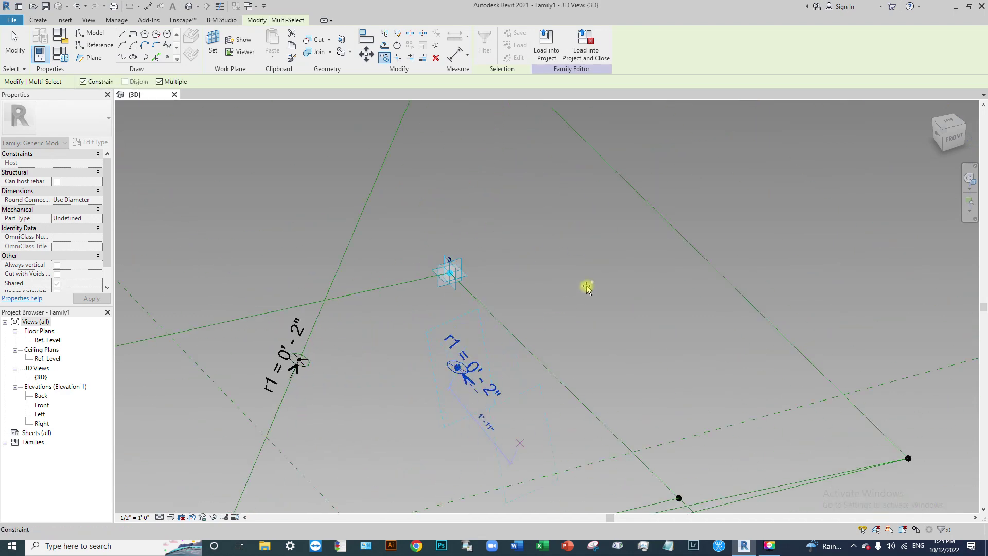
left_click(538, 423)
scroll(633, 340, "up", 2)
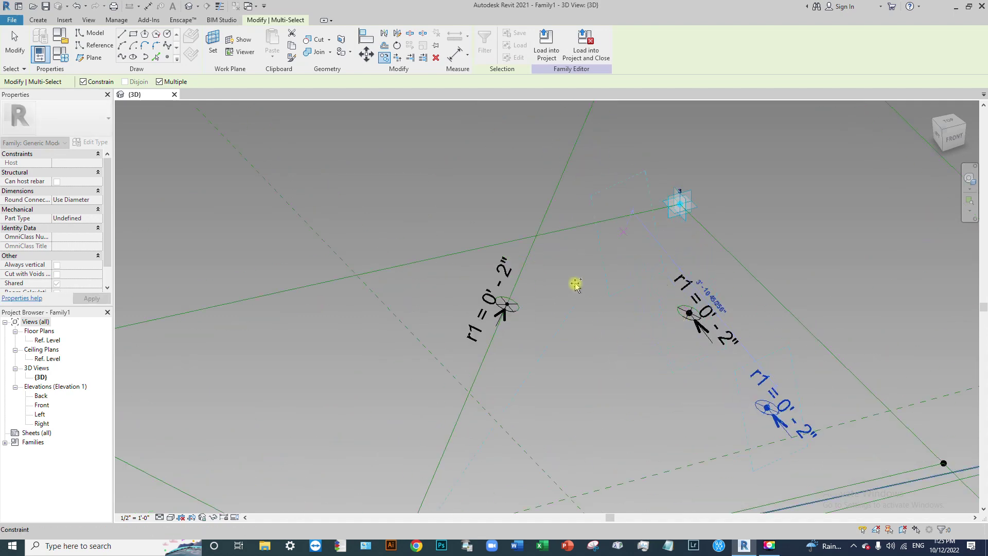
scroll(575, 284, "down", 3)
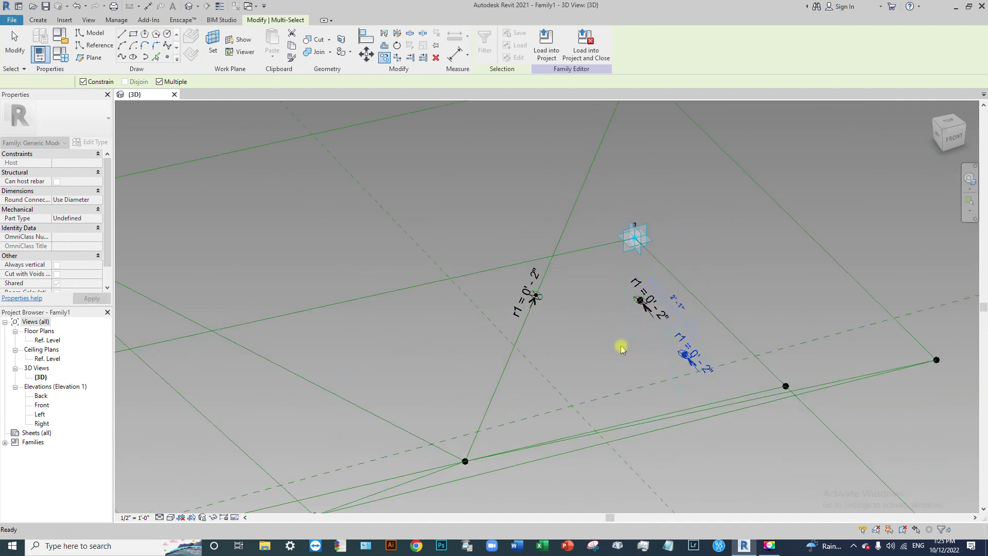
key("Escape")
key("Escape")
- Rehost one copied circle's reference point onto the diagonal line to the raised point above adaptive point 2
scroll(618, 286, "up", 5)
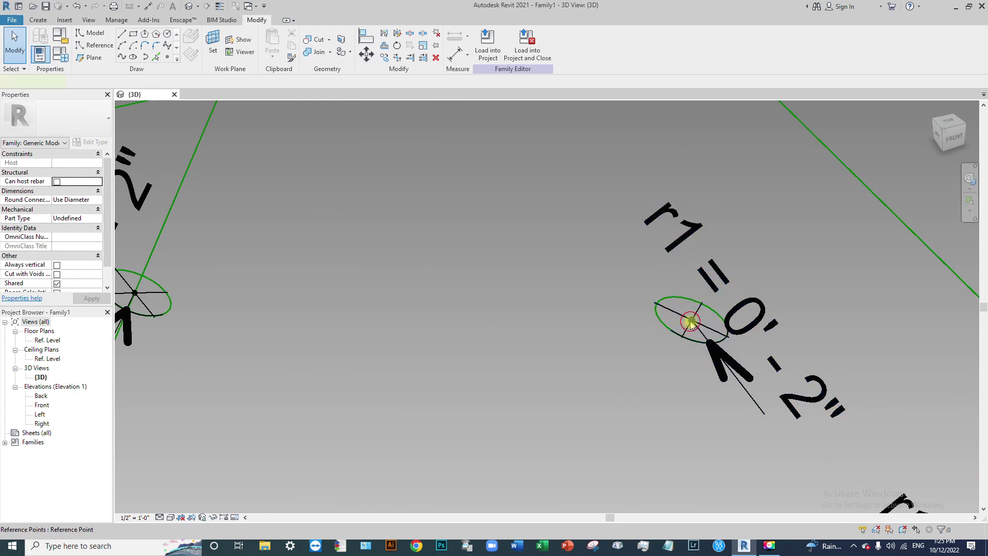
left_click(689, 321)
left_click(586, 37)
scroll(679, 309, "down", 5)
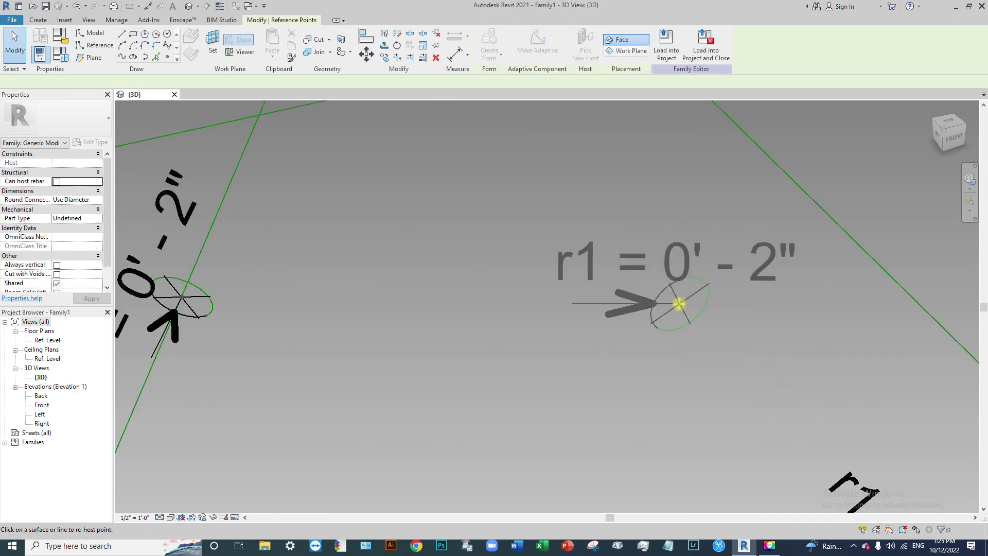
scroll(401, 371, "up", 3)
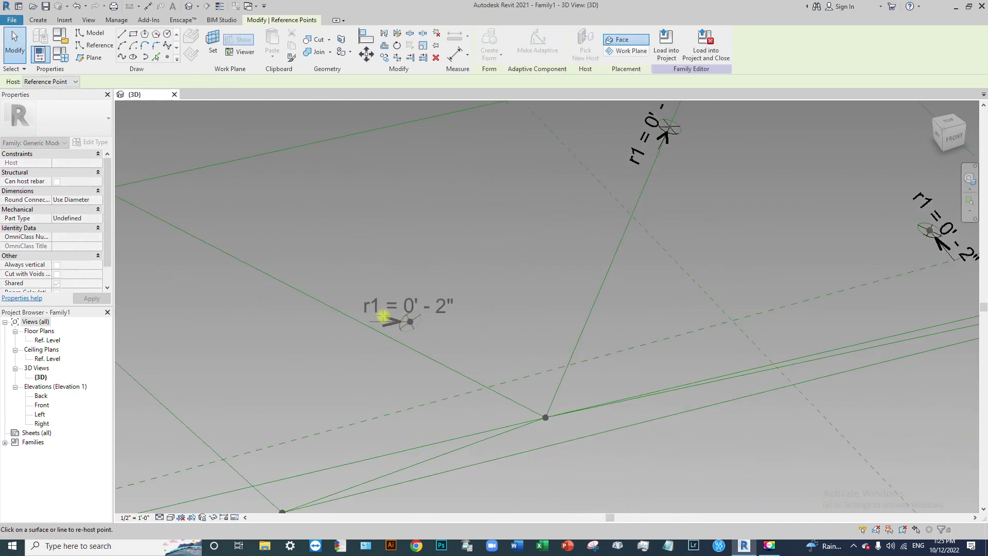
left_click(307, 296)
scroll(483, 313, "down", 3)
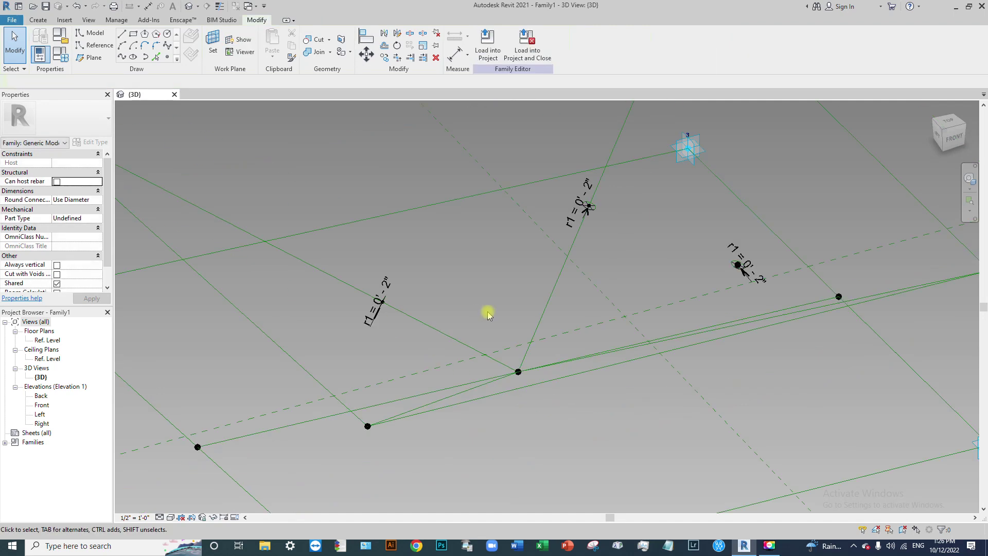
- Delete the leftover circle copy with its reference point and dimension that is not hosted on any diagonal
scroll(542, 354, "down", 4)
middle_click_drag(465, 355, 707, 382, "shift")
scroll(463, 368, "up", 3)
middle_click_drag(463, 368, 247, 359, "shift")
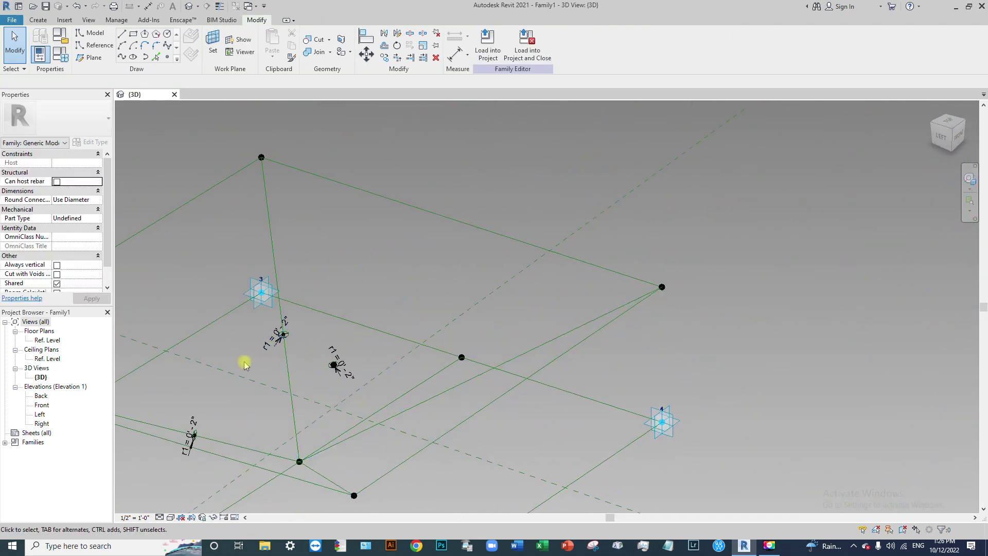
scroll(366, 338, "up", 3)
left_click_drag(358, 288, 447, 434)
left_click(446, 433)
scroll(426, 275, "down", 3)
middle_click_drag(426, 276, 432, 393, "shift")
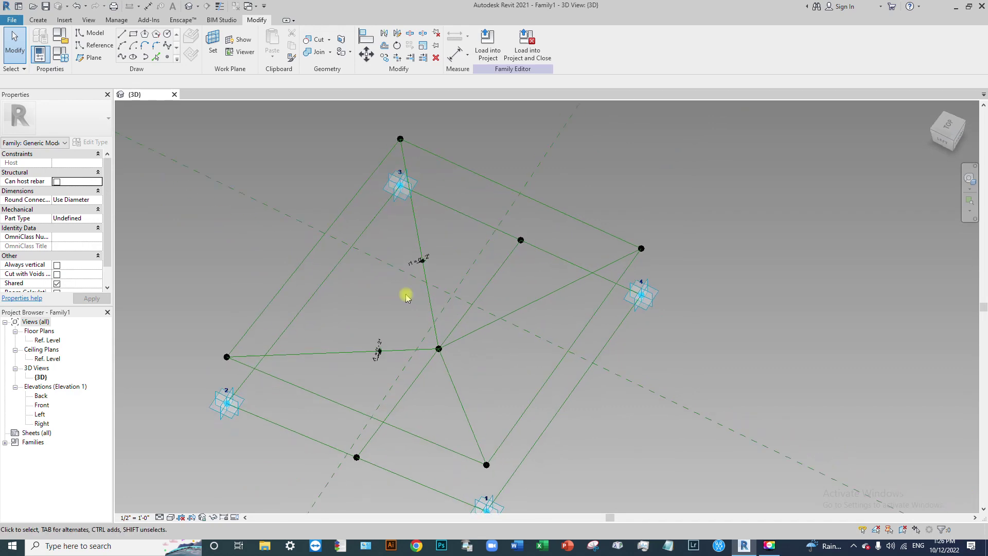
middle_click_drag(468, 286, 263, 175, "shift")
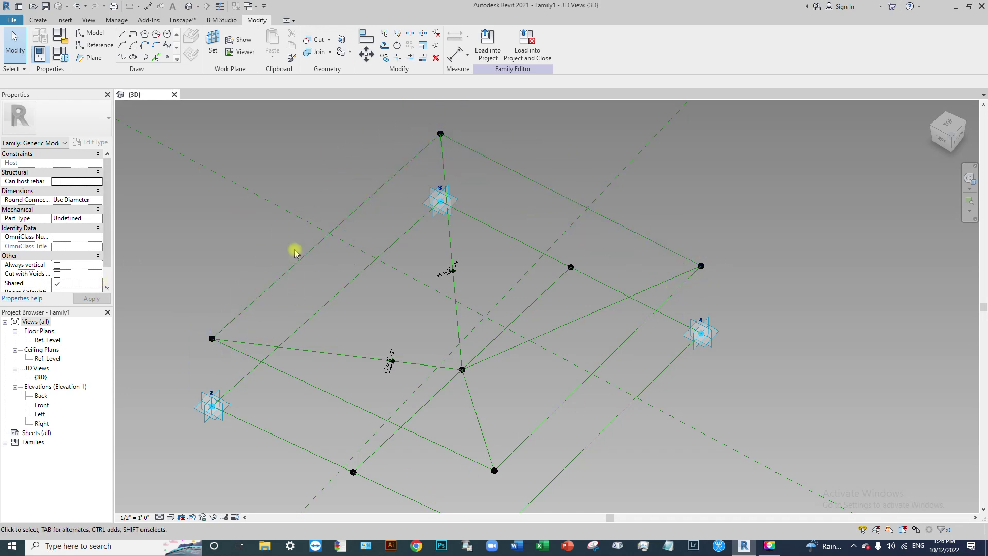
- Place a reference point on the upper line between the raised points above adaptive points 2 and 3
left_click(167, 34)
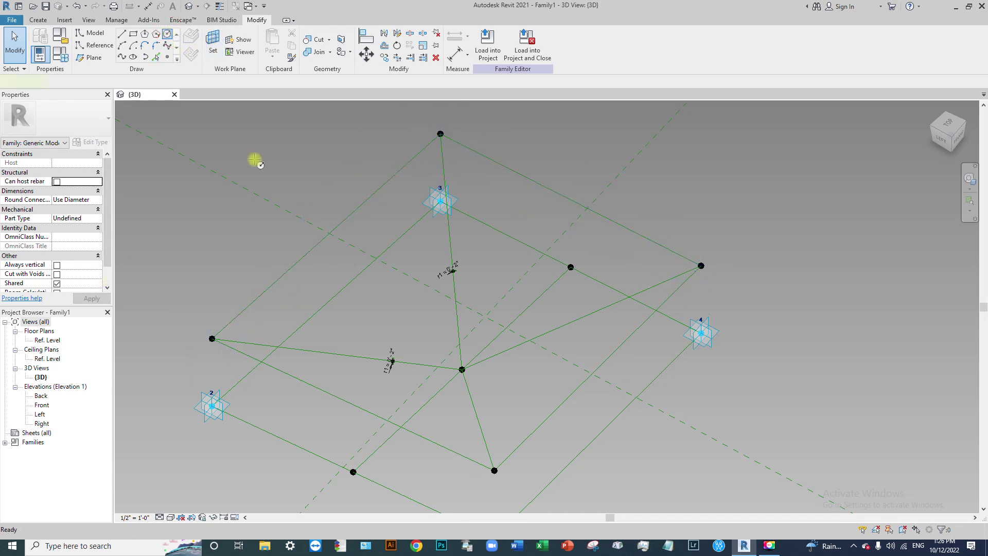
left_click(167, 57)
left_click(303, 256)
key("Escape")
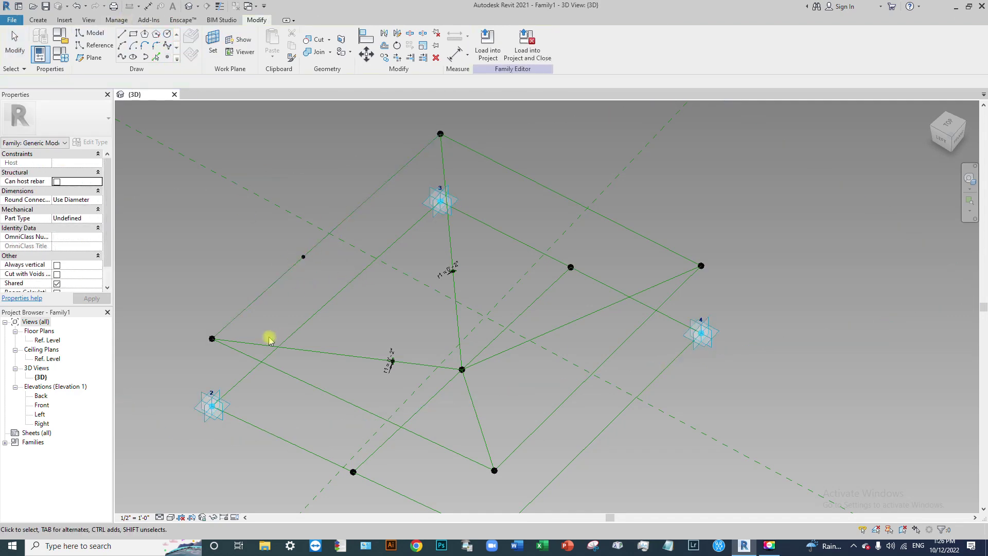
- Set the work plane to the upper line's reference point and draw a model-line circle of about 1' 8" radius centred on it
middle_click_drag(271, 260, 347, 243, "shift")
scroll(236, 273, "up", 3)
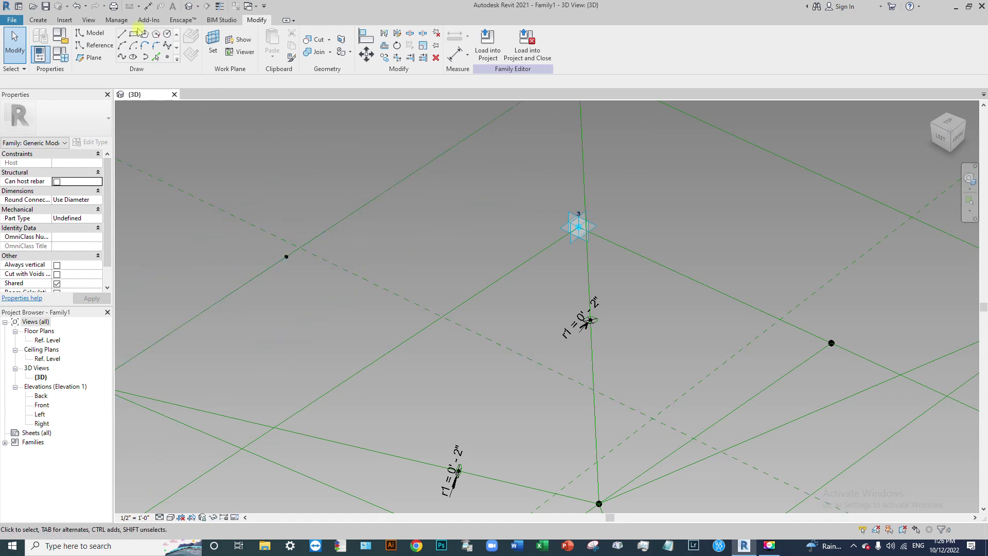
left_click(213, 44)
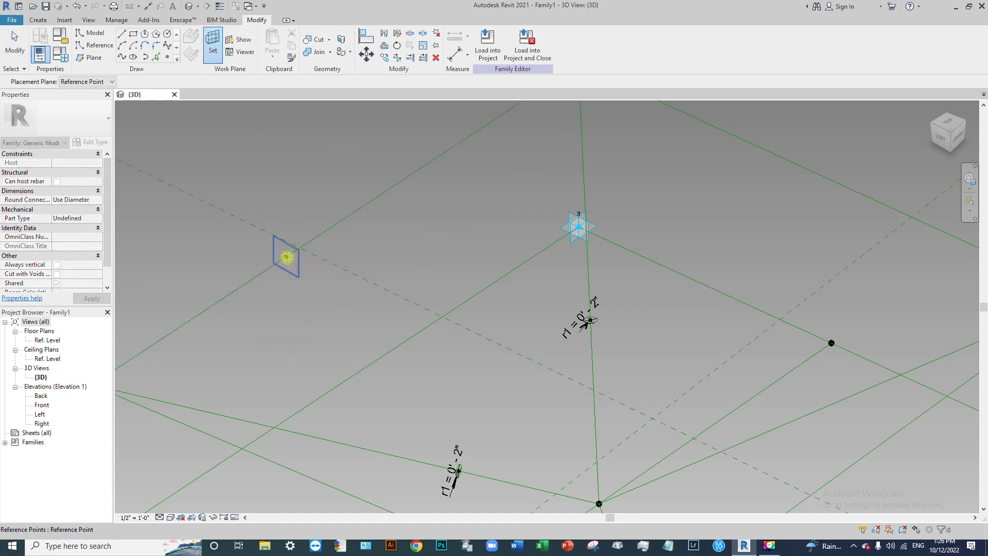
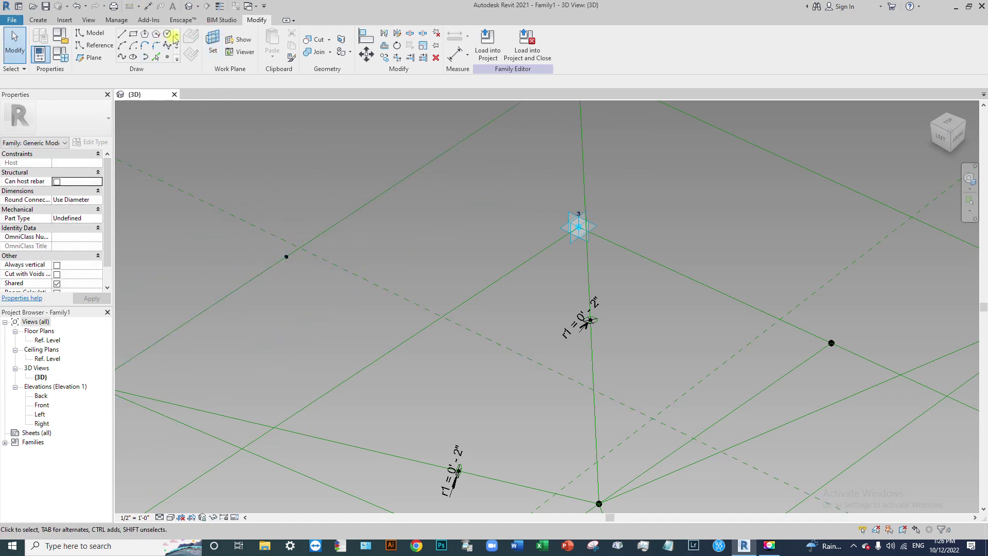
left_click(285, 254)
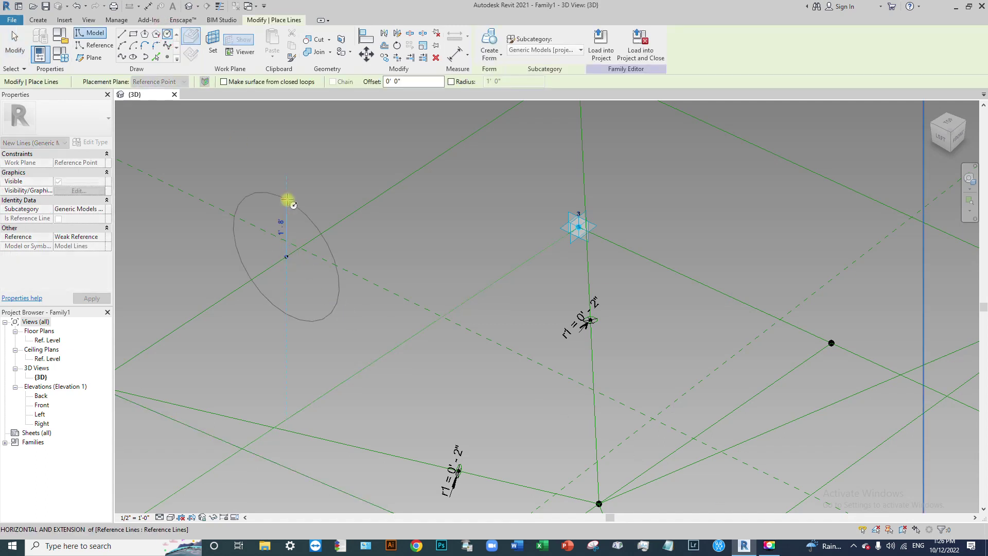
left_click(287, 199)
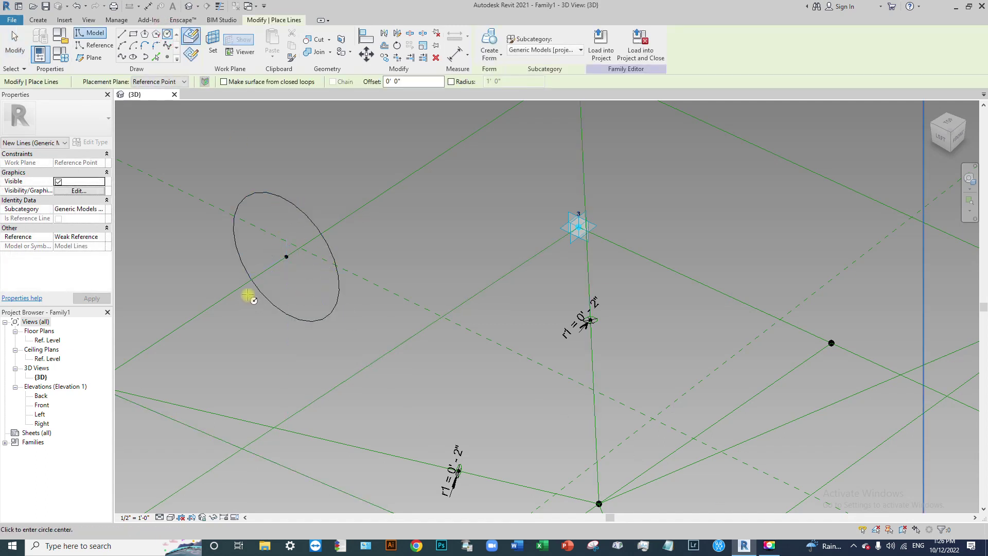
key("Escape")
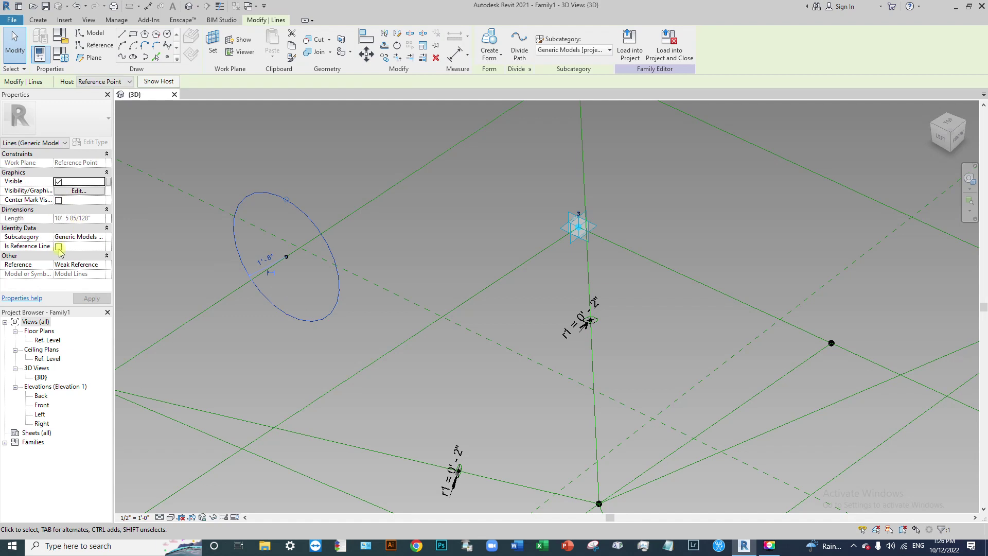
- Convert the new circle to a reference line and make its temporary radius dimension permanent
left_click(58, 247)
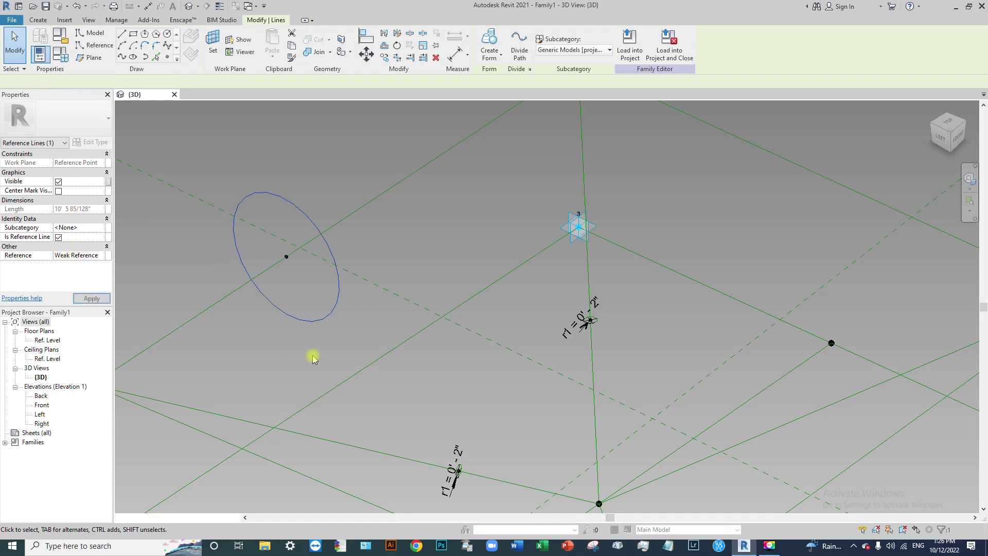
left_click(269, 278)
left_click(269, 301)
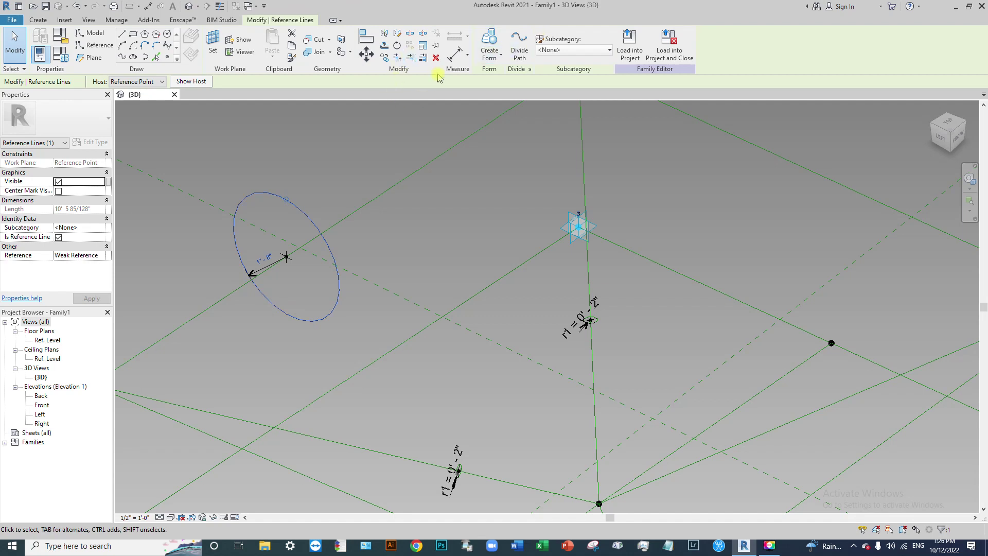
- Label the upper-line circle's radius dimension with a new family type parameter named R2
left_click(256, 266)
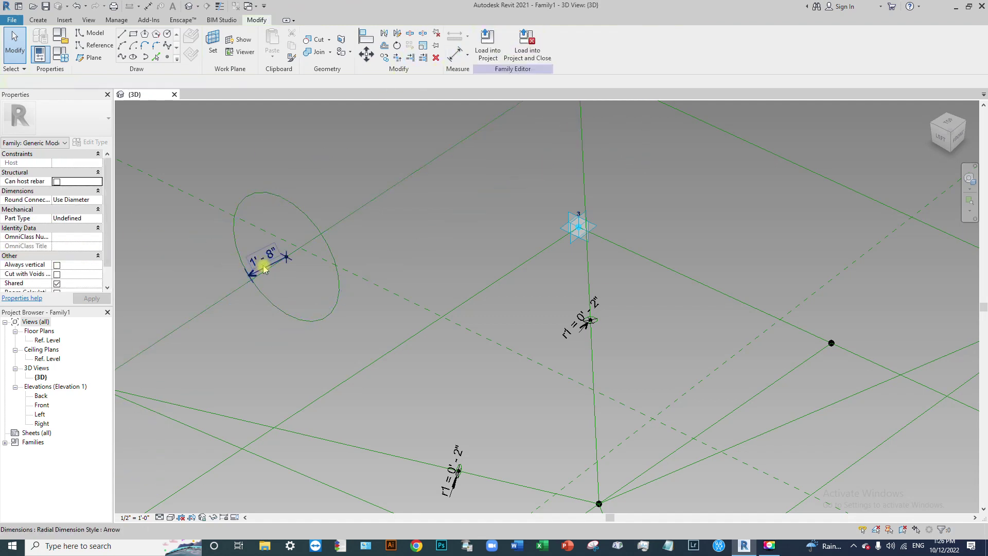
left_click(243, 273)
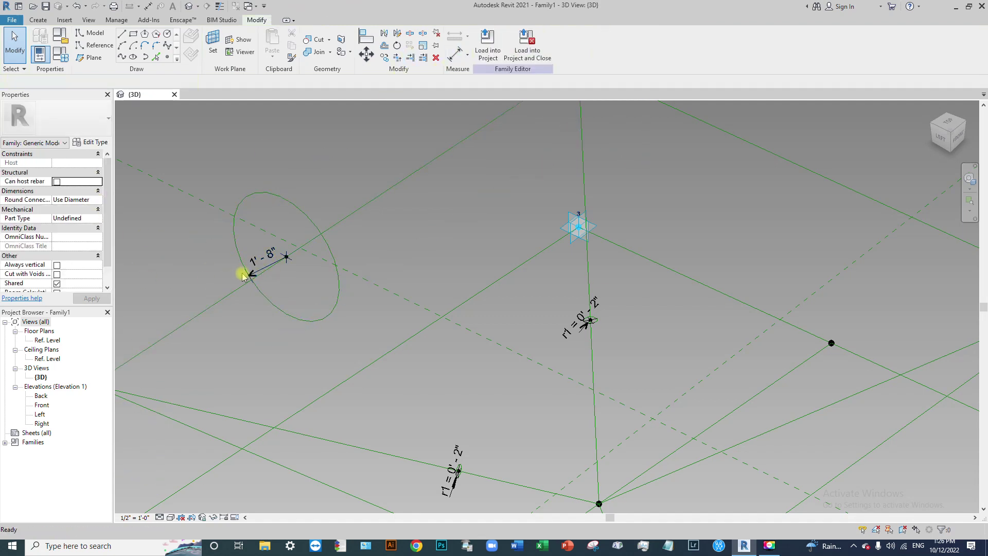
left_click(254, 269)
left_click(585, 44)
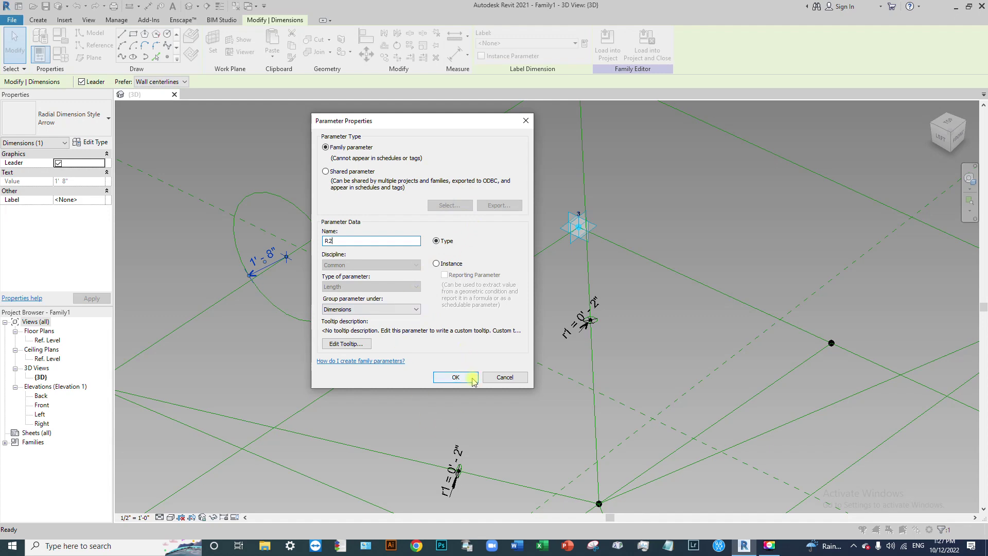
left_click(455, 377)
left_click(338, 325)
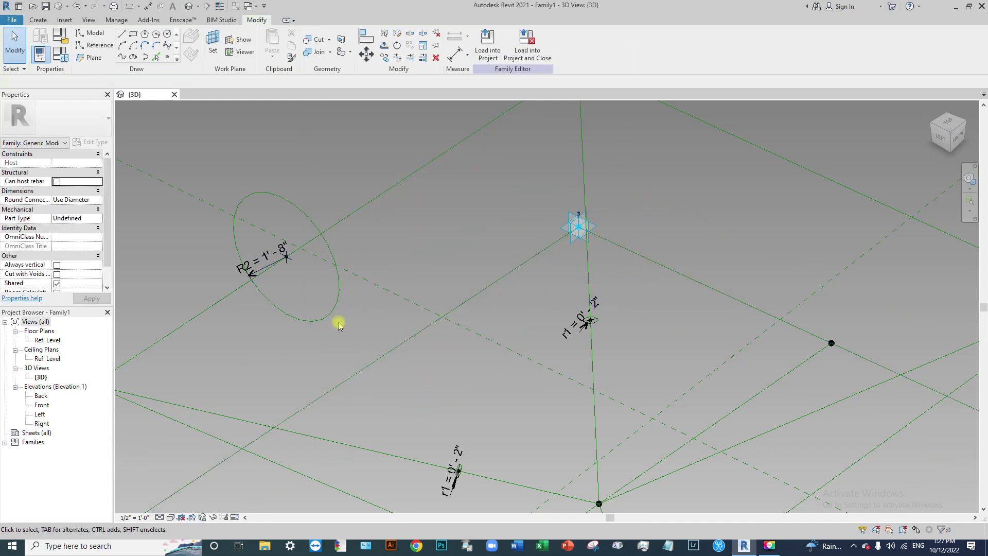
- Set the upper-line circle's R2 radius to 6"
scroll(329, 312, "down", 2)
left_click(330, 313)
scroll(317, 280, "up", 2)
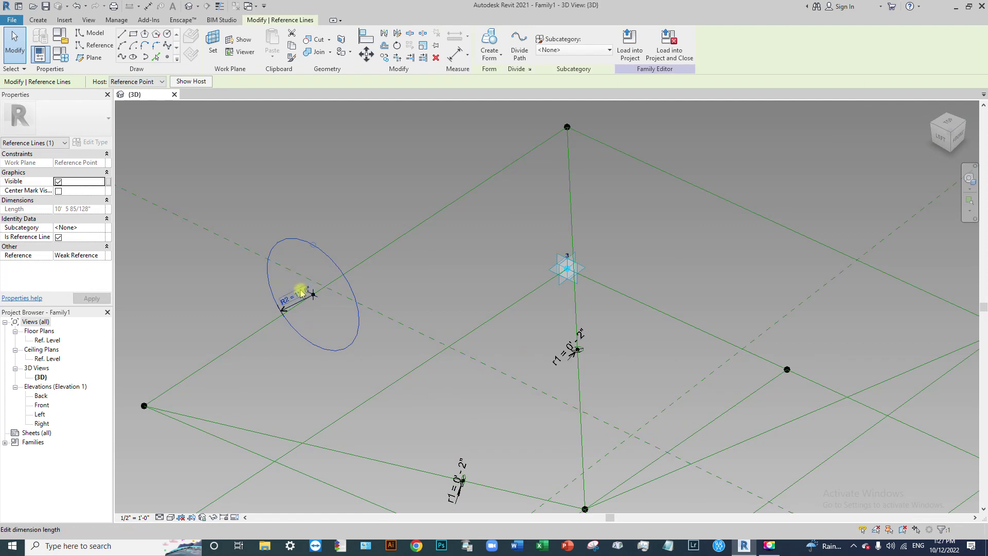
left_click(302, 293)
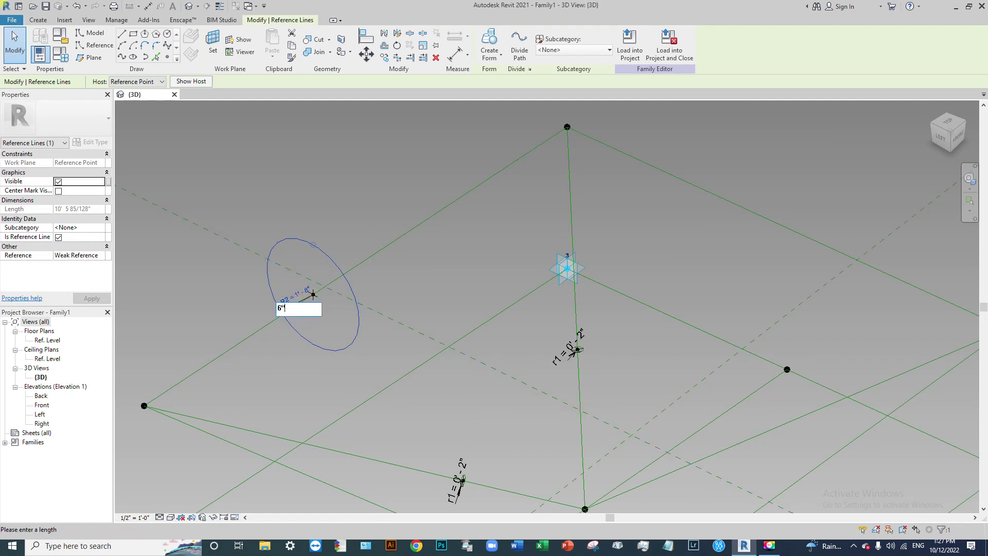
key("Return")
key("Escape")
scroll(309, 230, "down", 3)
scroll(271, 257, "up", 2)
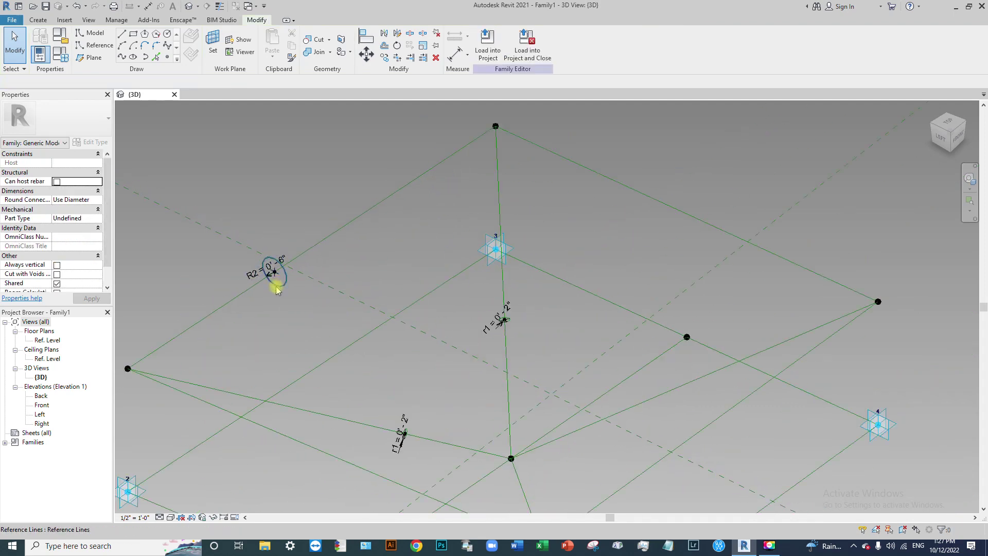
scroll(410, 388, "down", 2)
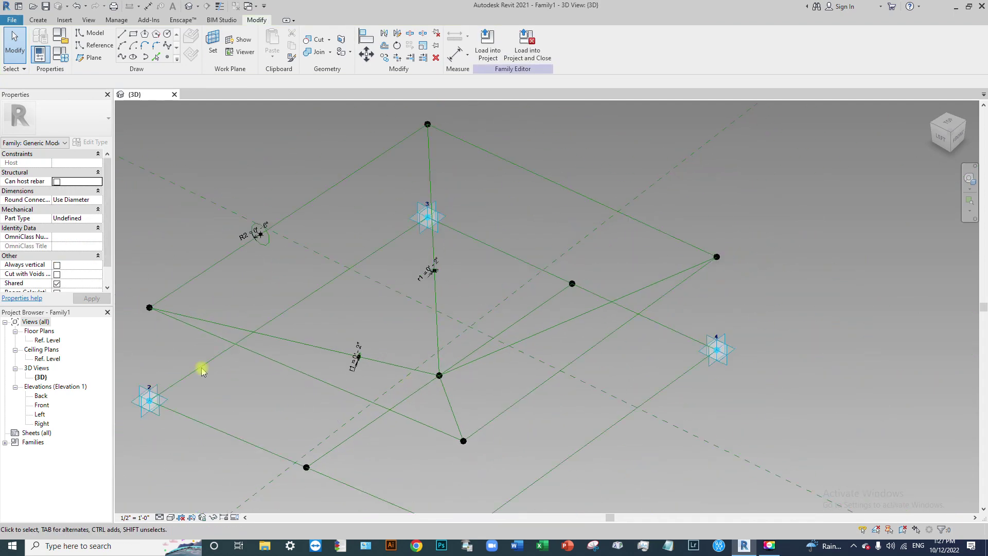
- Place a reference point on the central reference line passing through the lower node, near its end between adaptive points 1 and 2
scroll(232, 380, "up", 1)
middle_click_drag(431, 450, 390, 364)
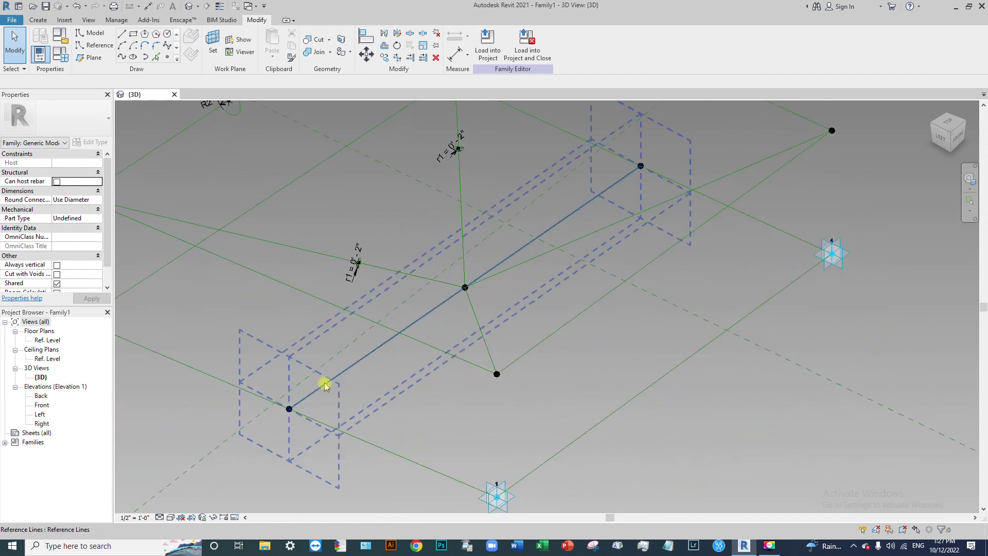
middle_click_drag(325, 386, 341, 403)
left_click(586, 233)
left_click(375, 394)
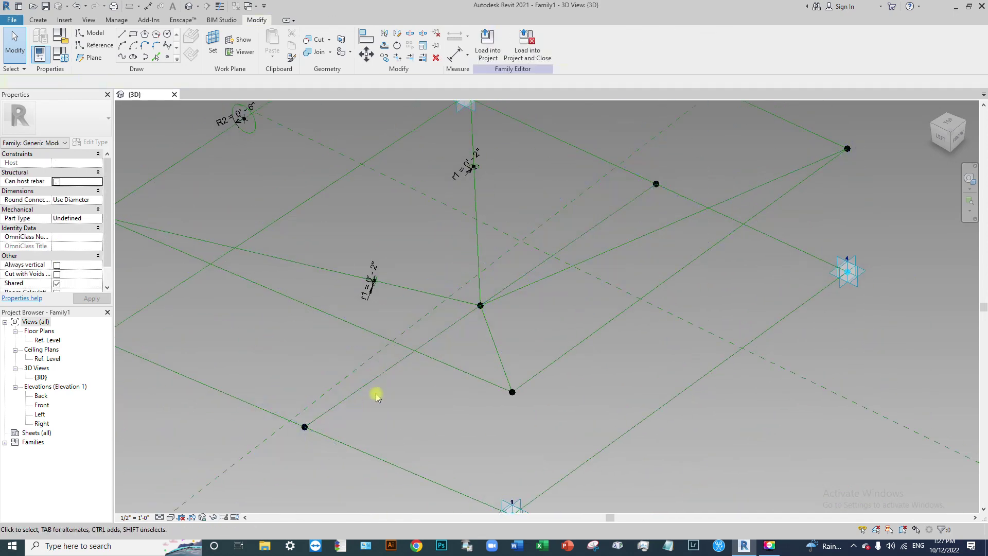
left_click(614, 214)
middle_click_drag(584, 242, 401, 433, "shift")
left_click(401, 432)
scroll(407, 355, "up", 3)
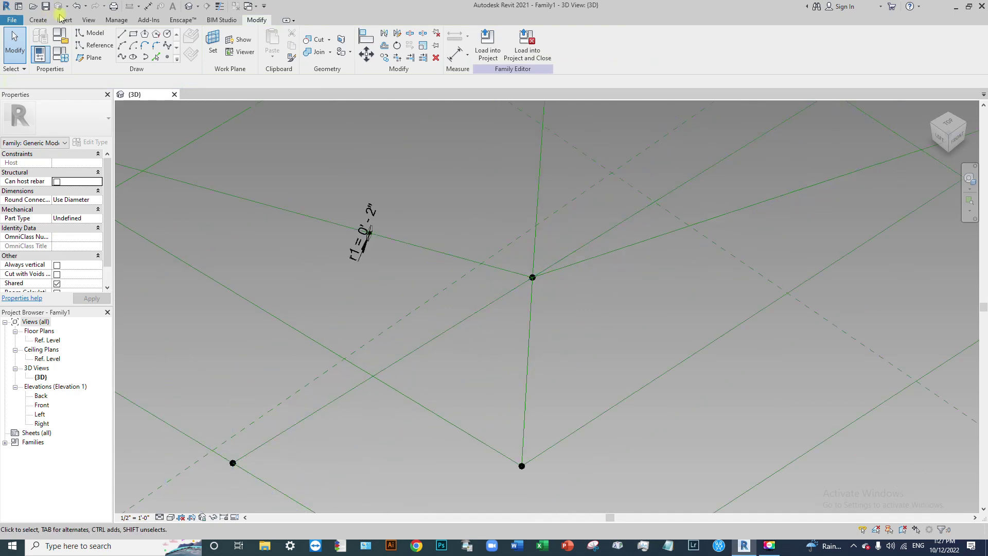
left_click(169, 56)
key("Escape")
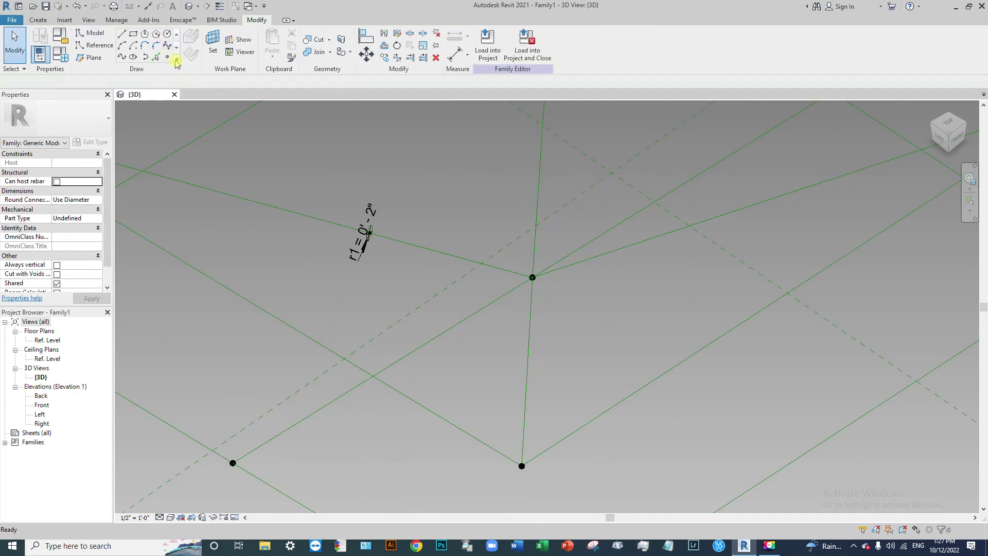
left_click(167, 53)
left_click(320, 409)
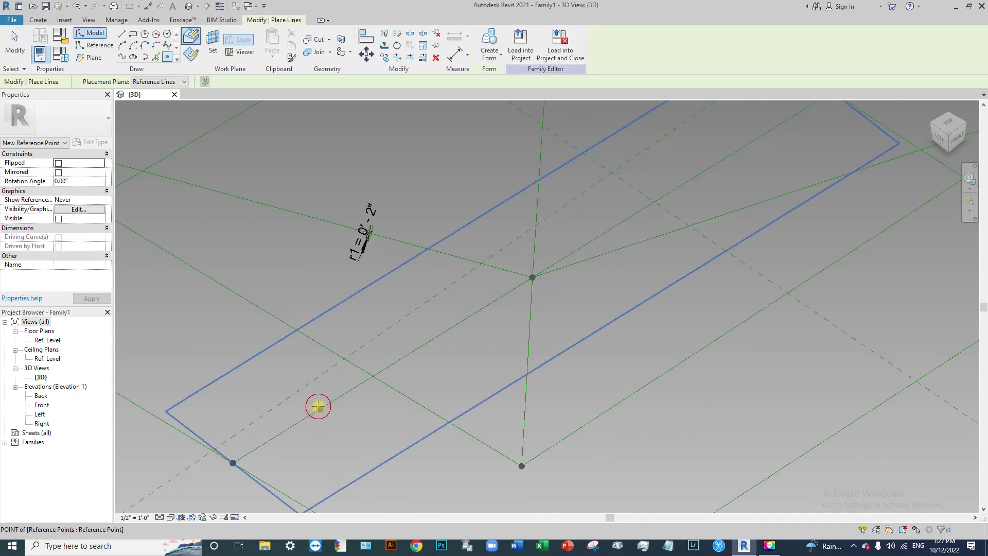
key("Escape")
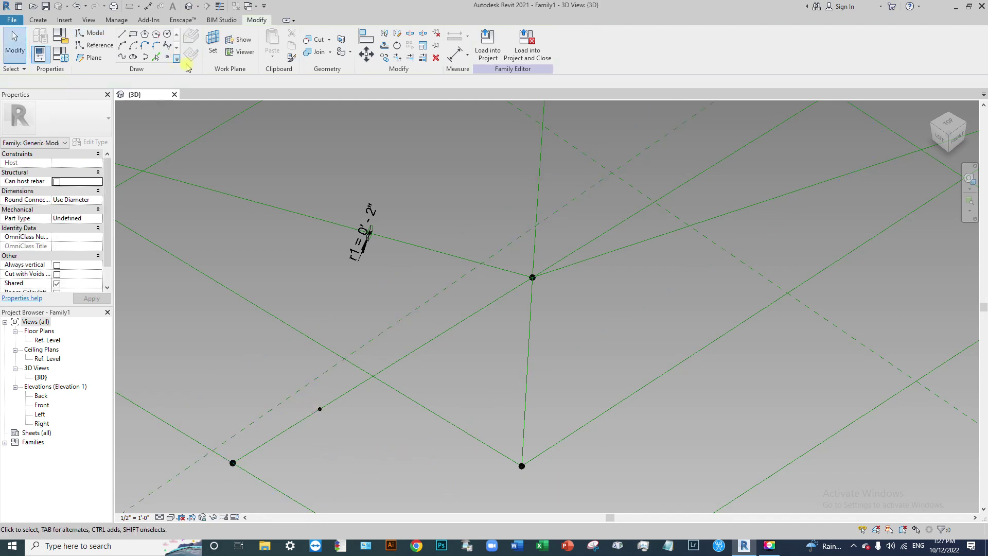
- Set the work plane to the central line's new reference point and draw a model-line circle of about 6" radius centred on it
left_click(170, 35)
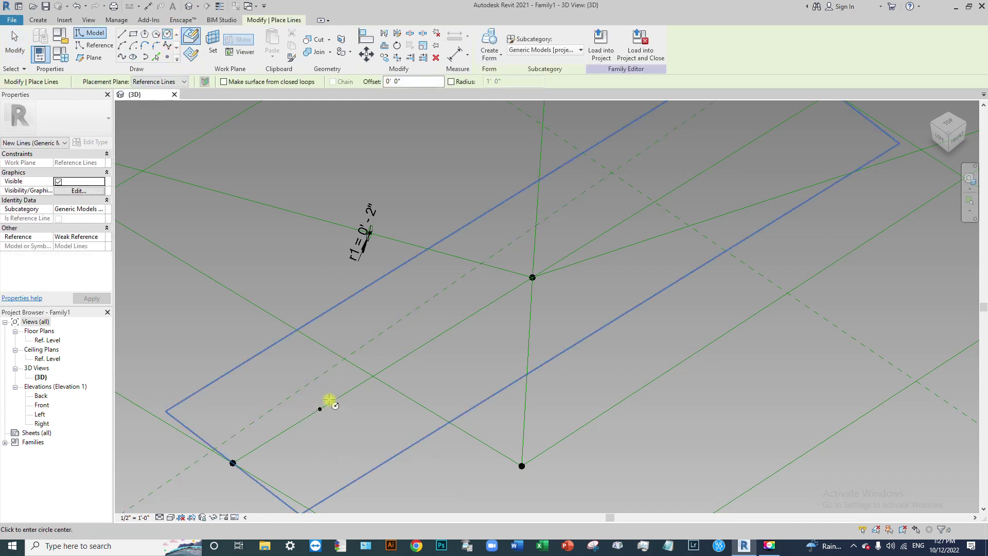
left_click(214, 41)
key("Escape")
scroll(347, 425, "up", 3)
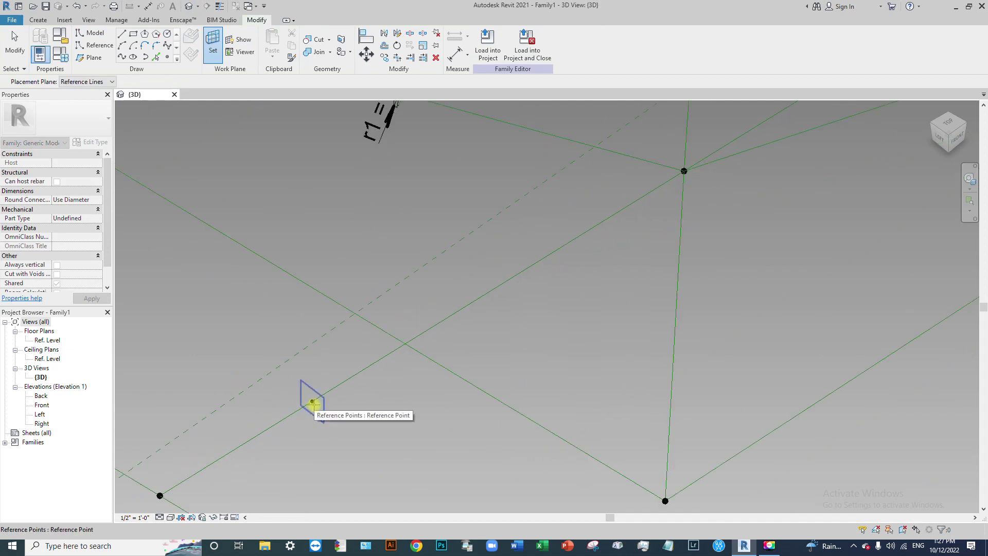
left_click(312, 403)
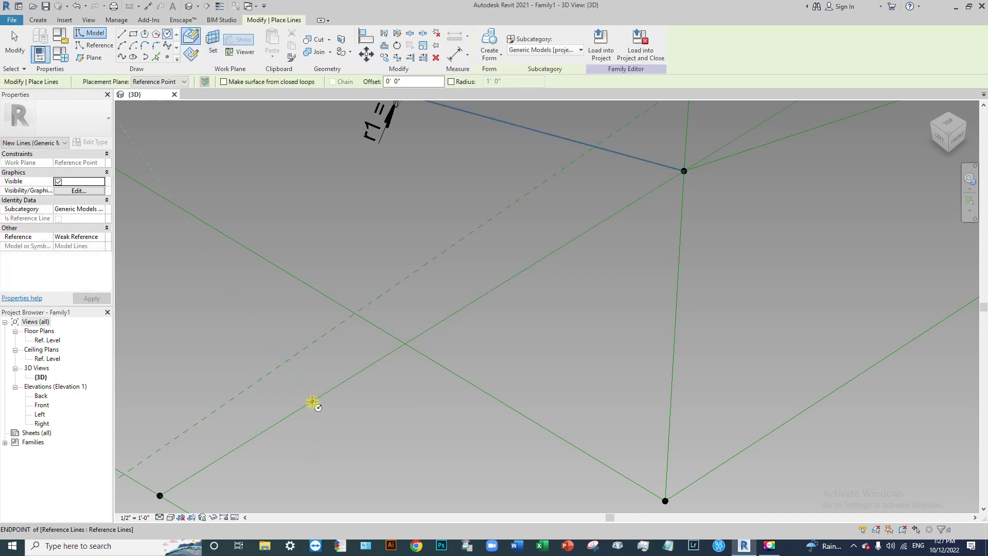
left_click(312, 402)
left_click(316, 374)
key("Escape")
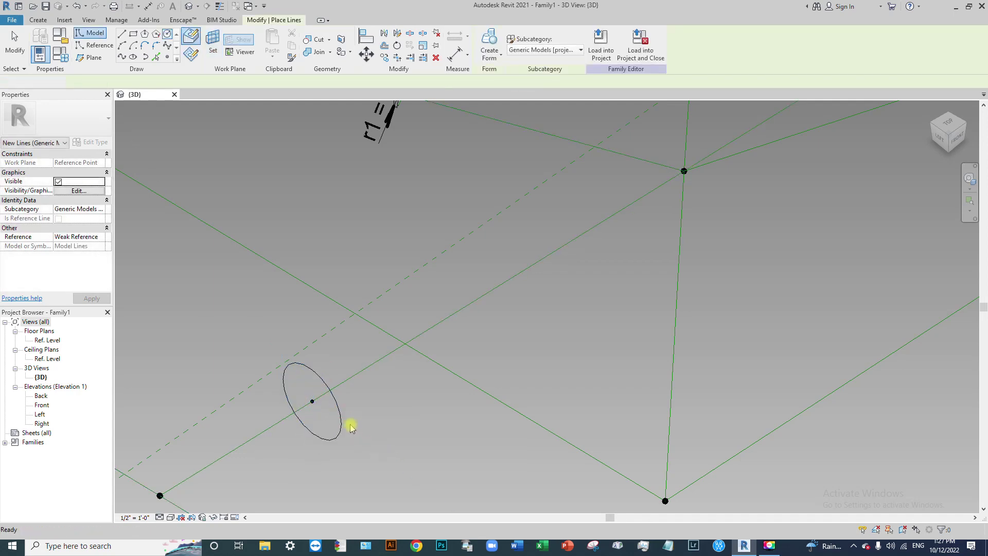
- Convert the central line's circle to a reference line and make its temporary radius dimension permanent
middle_click_drag(353, 426, 338, 427, "shift")
left_click(341, 427)
left_click(58, 247)
left_click(339, 434)
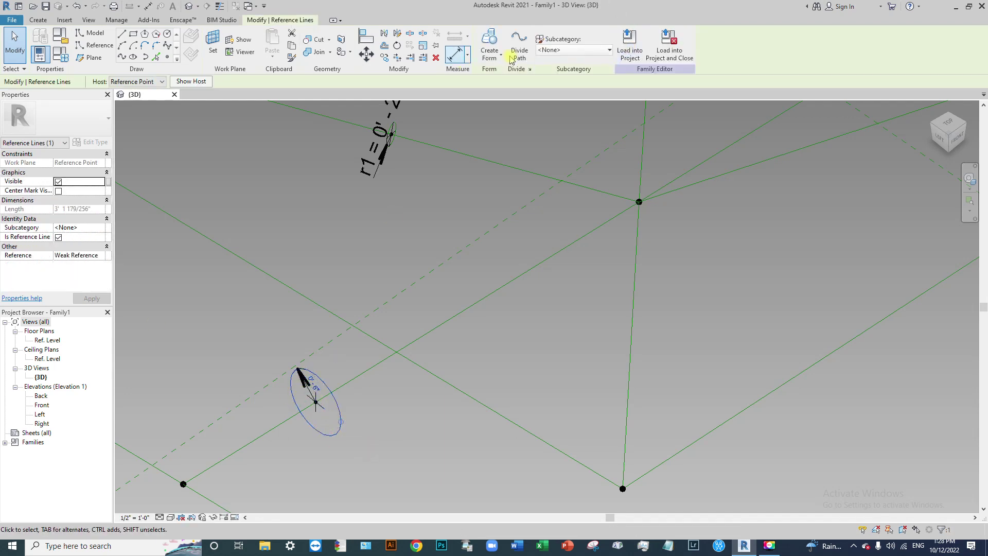
- Label the central line circle's radius dimension with a new family type parameter named R3
left_click(313, 383)
left_click(585, 43)
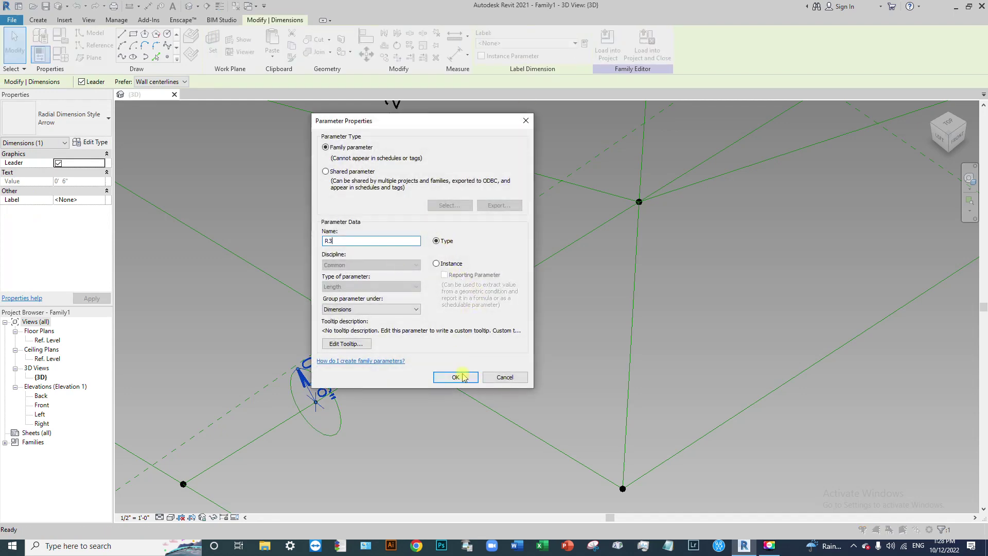
left_click(456, 377)
key("Escape")
- Set the central line circle's R3 radius to 3"
scroll(257, 319, "down", 2)
left_click_drag(233, 301, 359, 428)
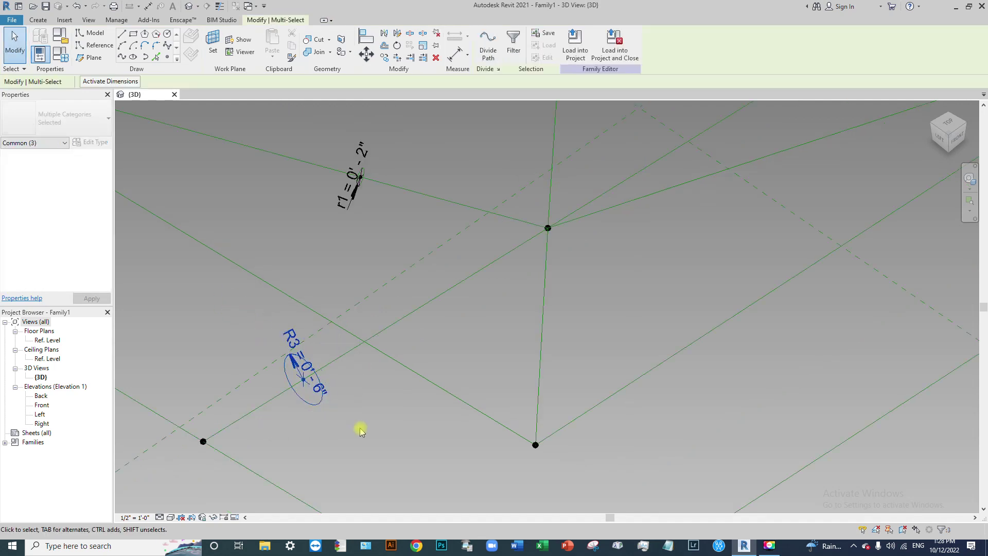
key("Escape")
left_click(317, 392)
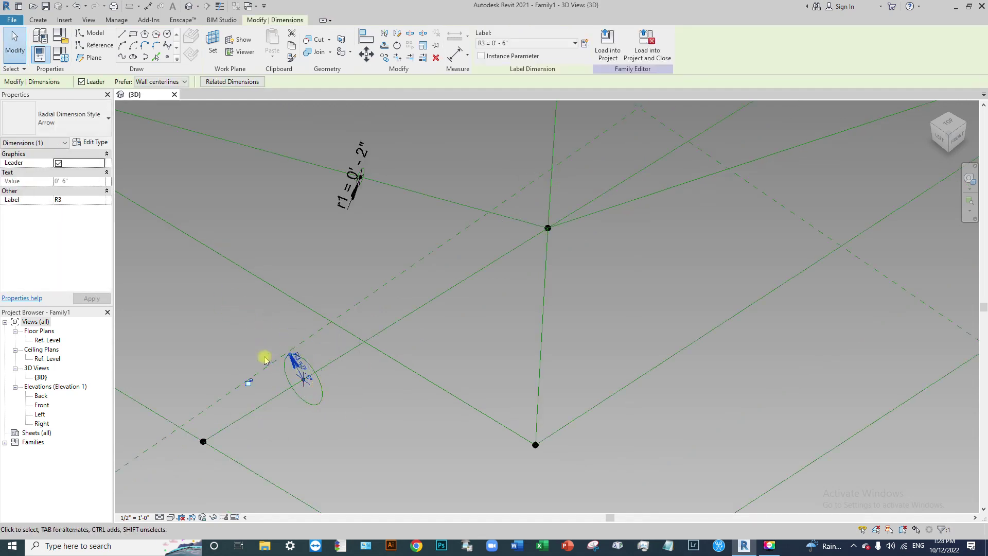
scroll(290, 363, "up", 5)
key("Escape")
left_click(345, 385)
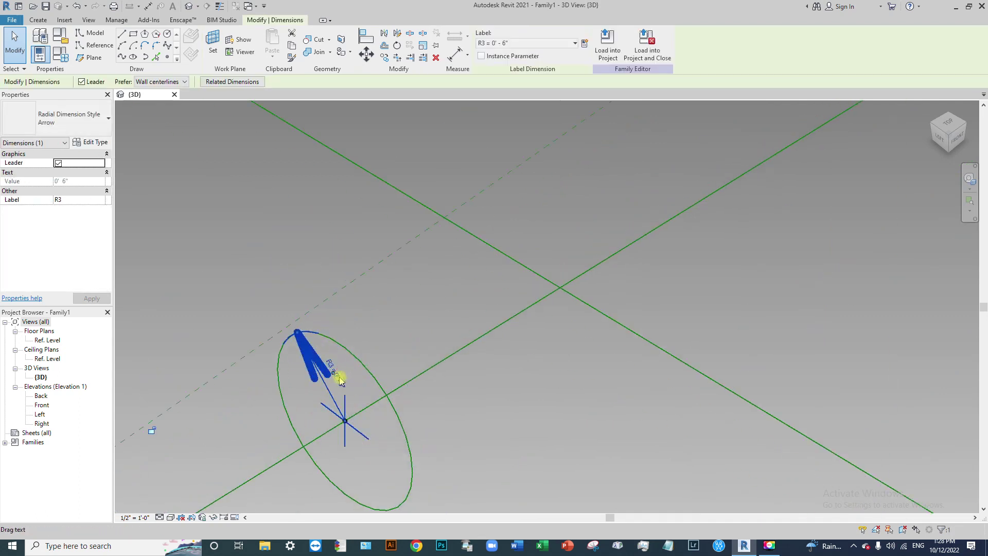
left_click(340, 386)
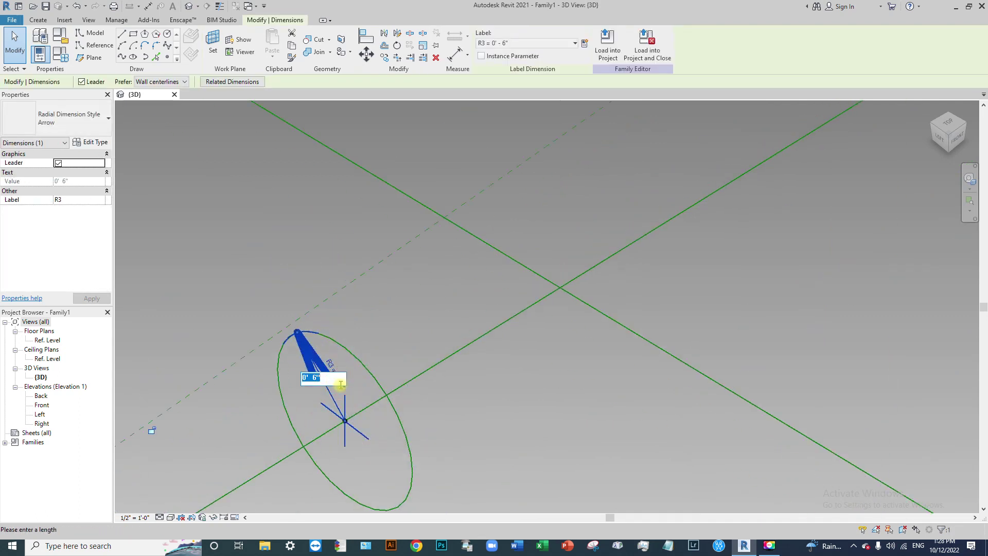
key("Return")
scroll(341, 389, "down", 3)
key("Escape")
scroll(330, 275, "up", 1)
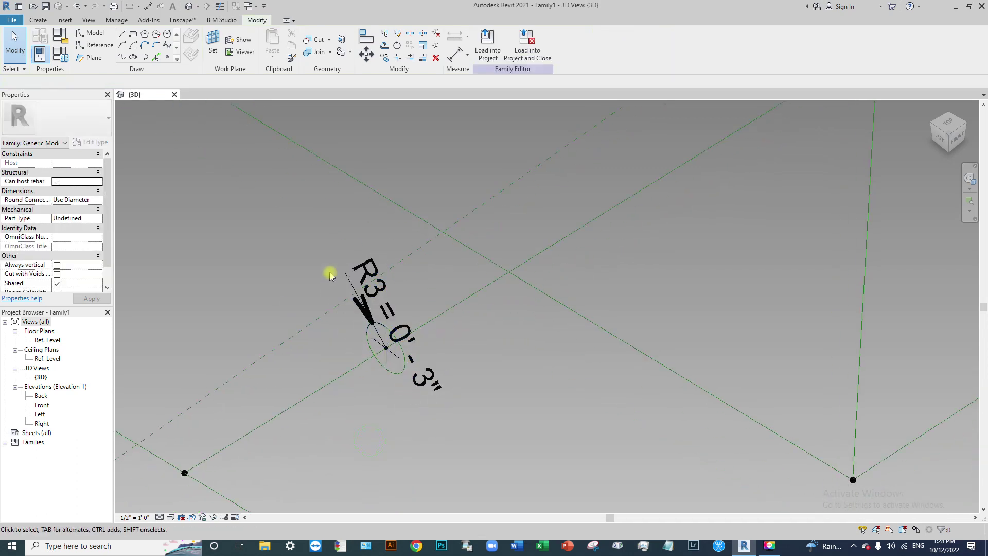
- Copy the R3 circle with its reference point and dimension to an open spot beside the central line
left_click_drag(296, 222, 487, 456)
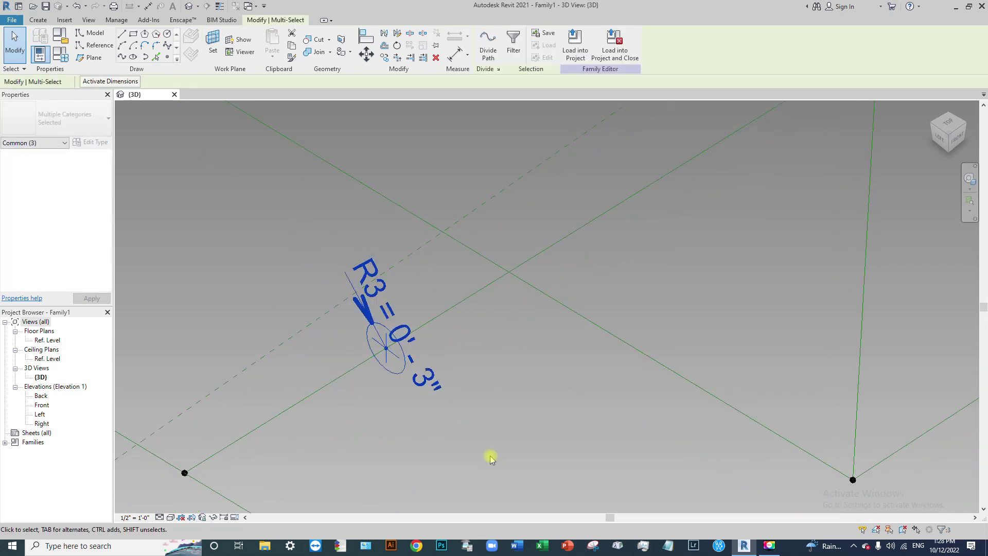
key("m")
key("v")
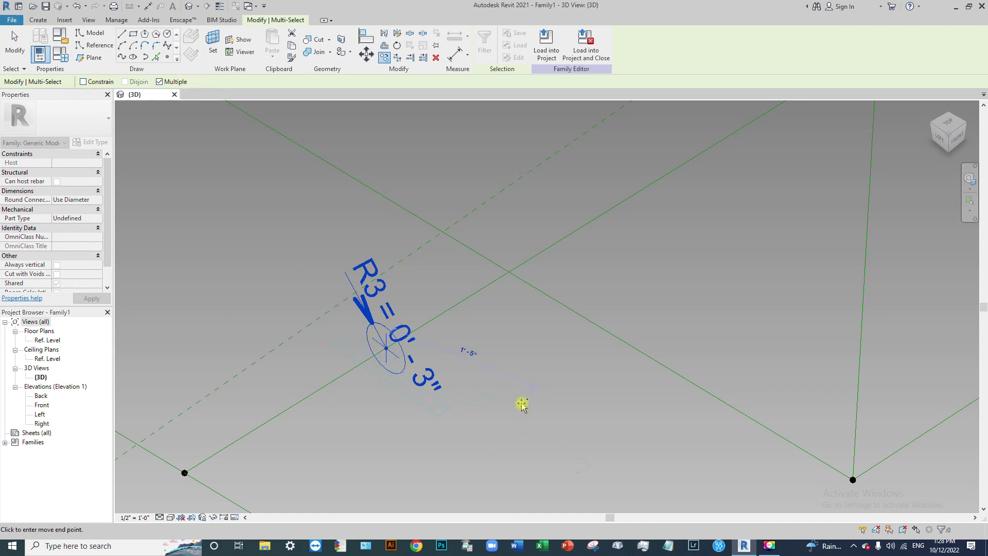
left_click(572, 377)
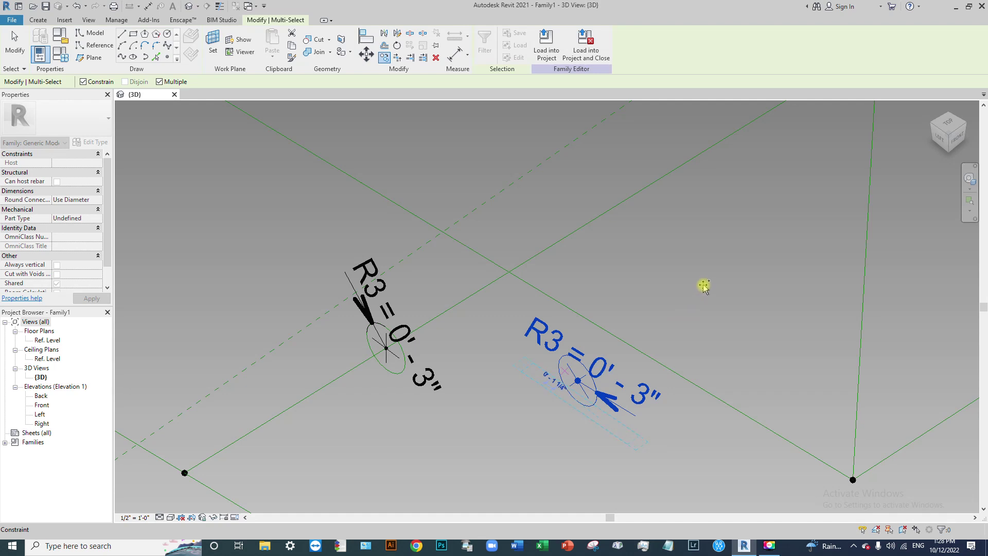
scroll(552, 327, "down", 3)
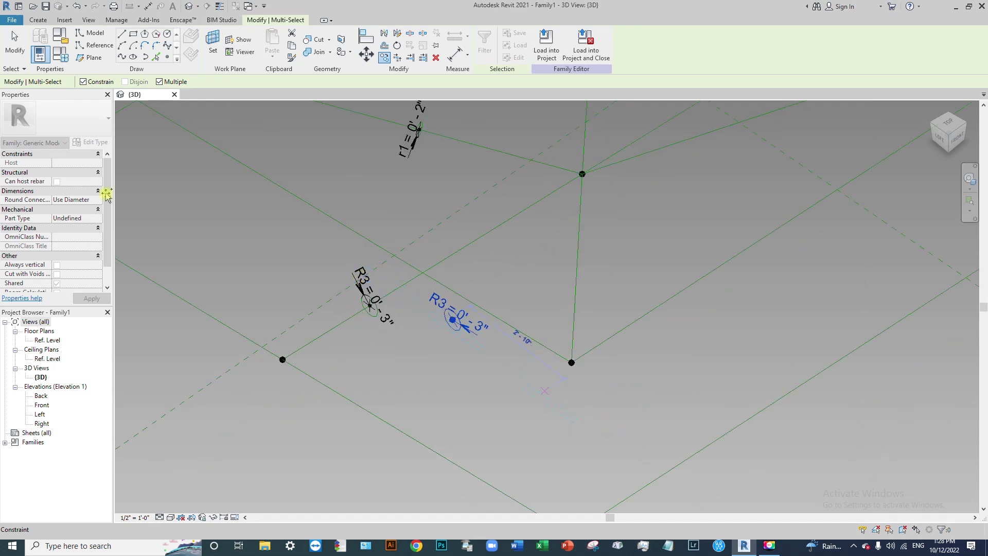
left_click(672, 374)
middle_click_drag(536, 325, 515, 363, "shift")
key("Escape")
left_click_drag(480, 329, 607, 516)
scroll(552, 439, "down", 4)
key("Escape")
scroll(549, 435, "up", 5)
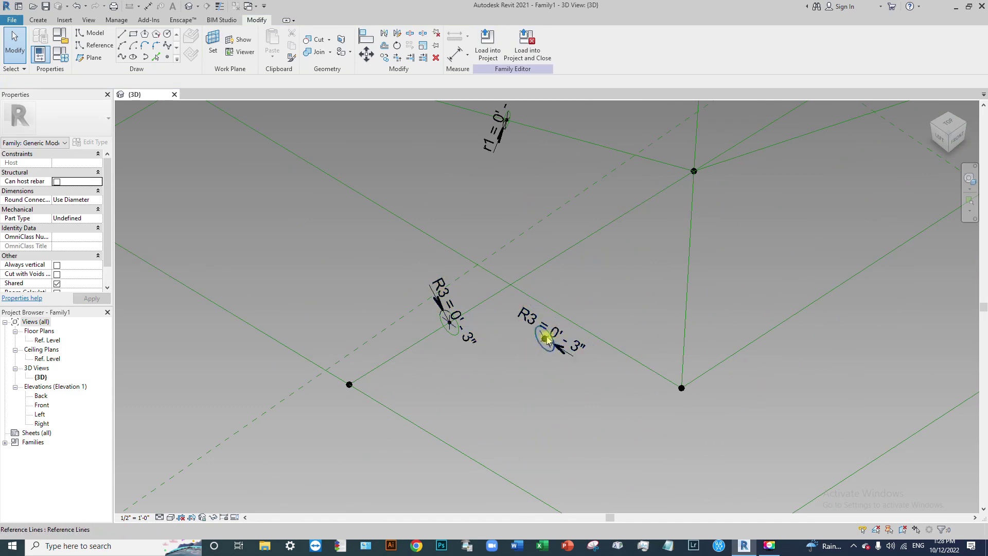
- Rehost the copied R3 circle's reference point on the central line, on the far side of the lower node
left_click(545, 340)
left_click(584, 46)
middle_click_drag(653, 272, 437, 417)
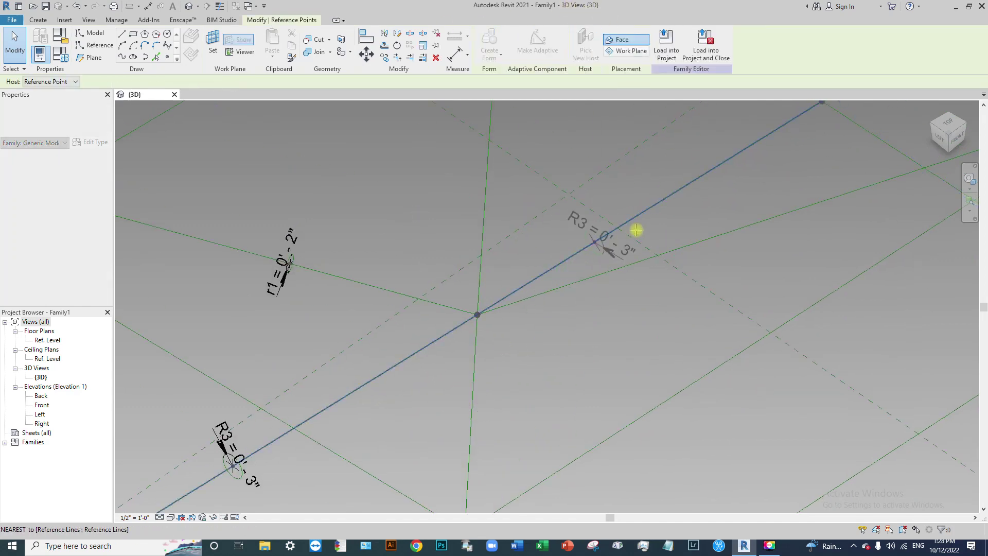
left_click(653, 199)
- Create a solid form from the two R3 circles and the central reference line as its path
scroll(533, 320, "down", 2)
scroll(617, 227, "up", 2)
scroll(618, 286, "down", 4)
scroll(463, 397, "up", 5)
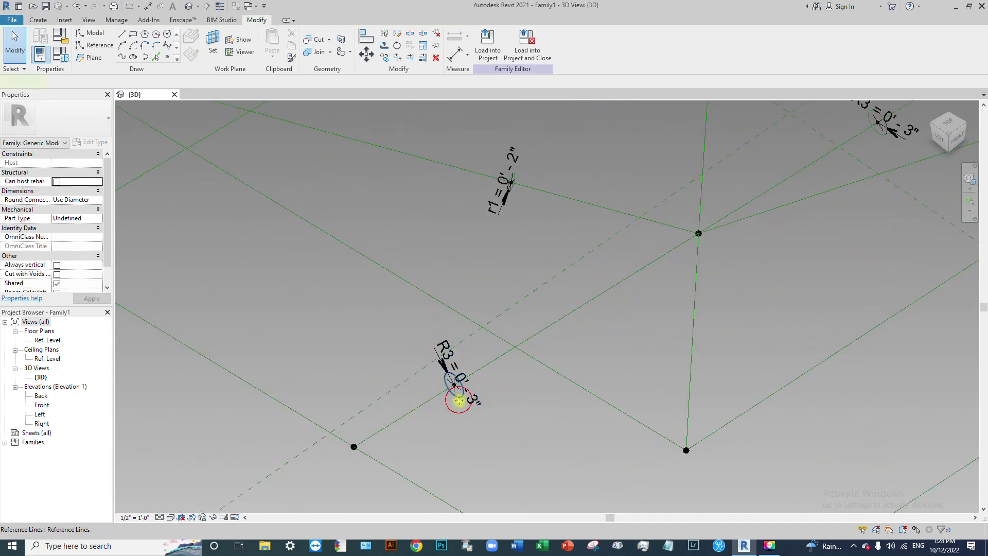
left_click(459, 401)
middle_click_drag(412, 432, 741, 287, "shift")
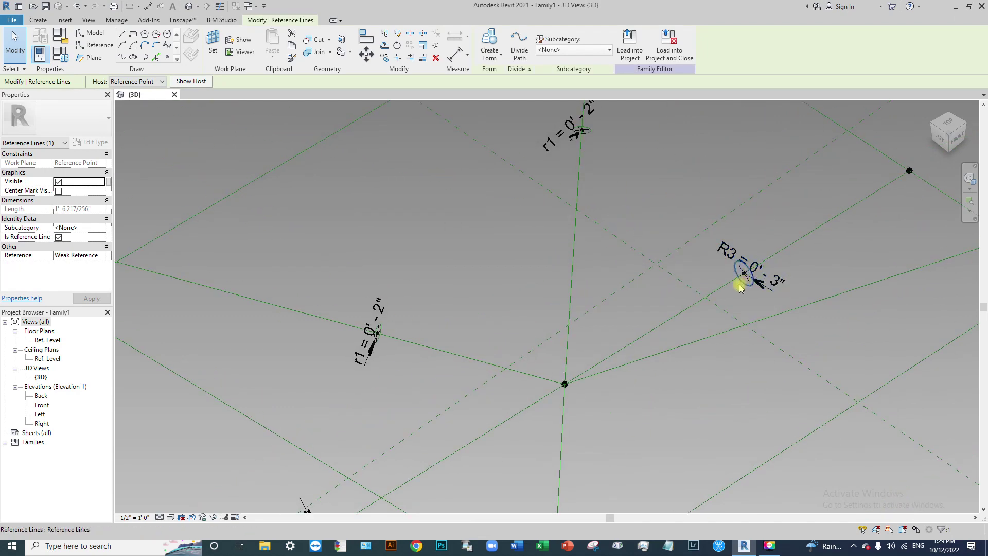
left_click(745, 286, "ctrl")
middle_click_drag(585, 368, 657, 224)
left_click(541, 304)
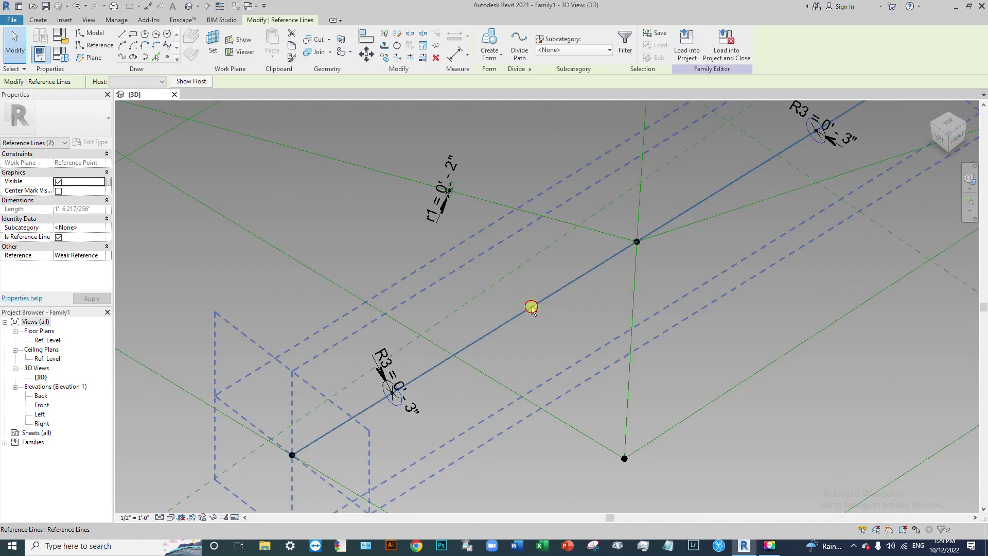
left_click(531, 307, "ctrl")
middle_click_drag(586, 364, 529, 441)
left_click(494, 42)
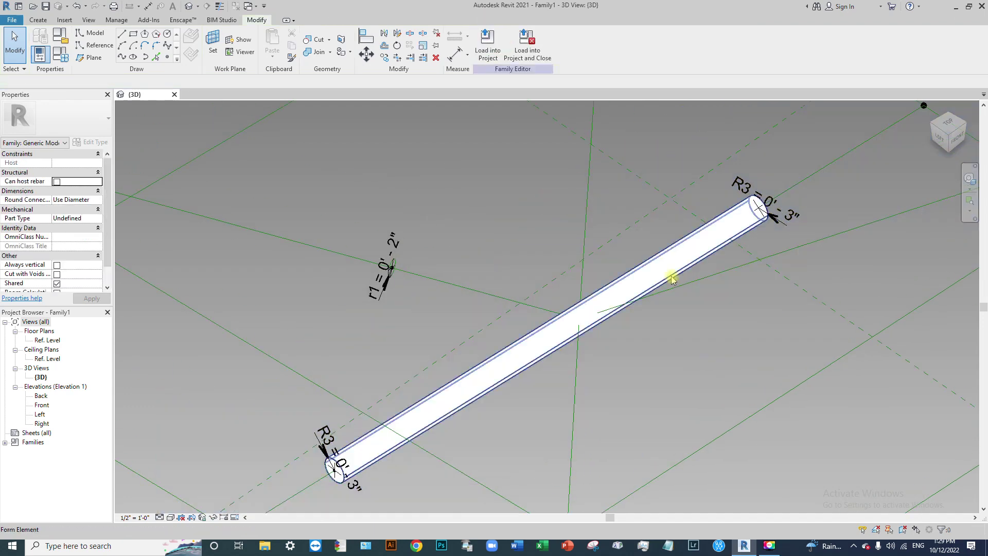
- Move the reference point hosting the nearer R3 circle along the central line to the line's end node
scroll(591, 326, "down", 3)
scroll(572, 311, "up", 5)
middle_click_drag(535, 433, 606, 321)
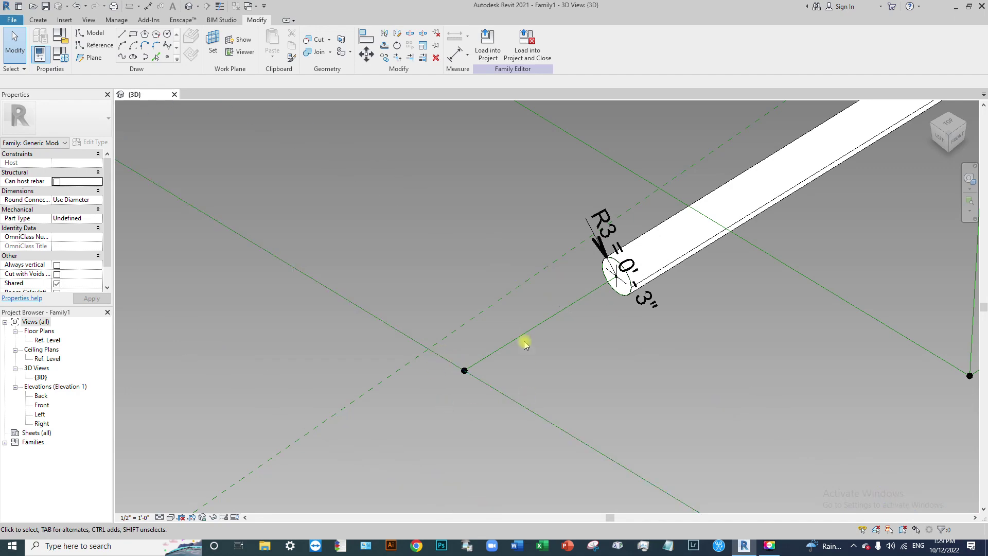
left_click(615, 275)
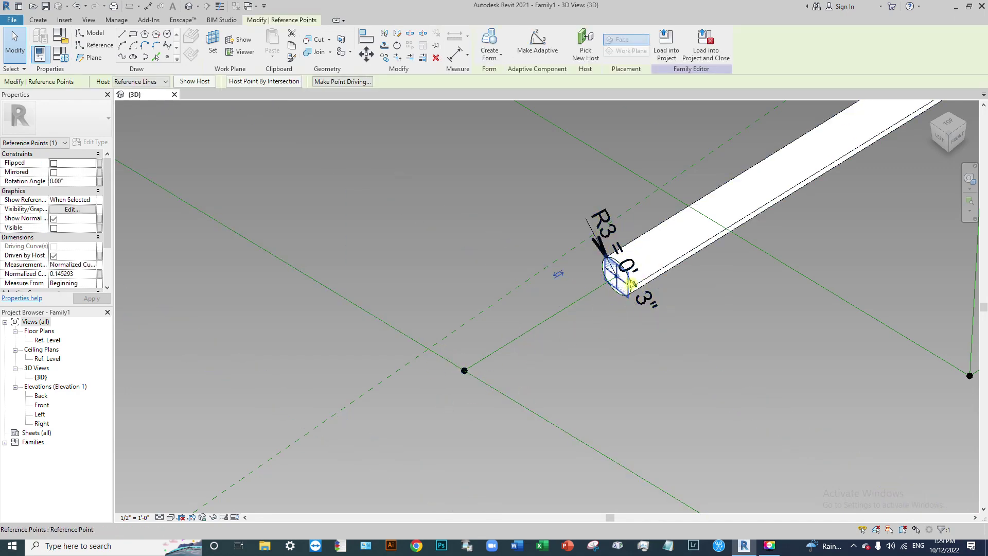
left_click_drag(629, 284, 463, 397)
- Move the other R3 circle's reference point to the opposite end of the central line so the member spans its full length
scroll(252, 479, "down", 5)
middle_click_drag(260, 507, 443, 420, "shift")
scroll(369, 220, "up", 5)
middle_click_drag(368, 220, 223, 360)
scroll(223, 360, "up", 2)
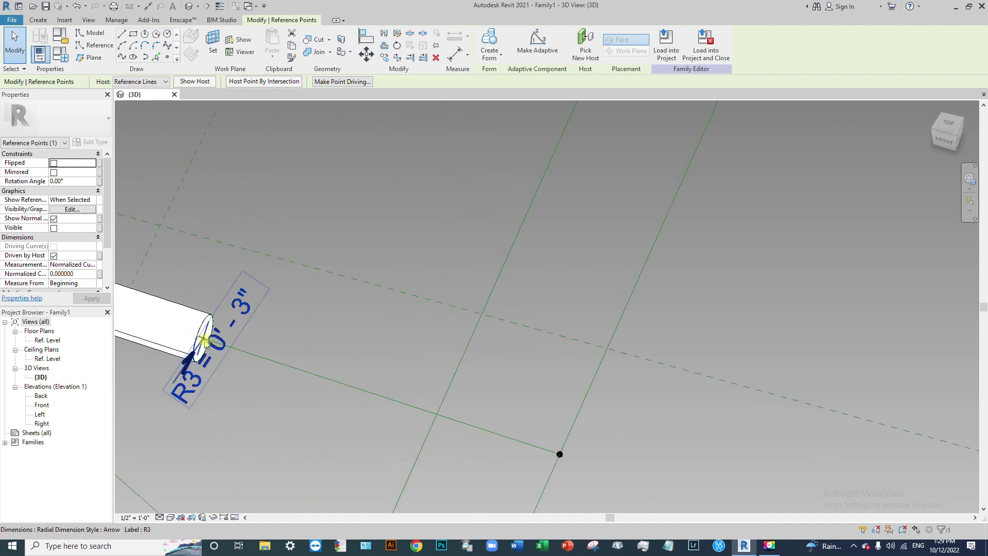
scroll(206, 309, "down", 4)
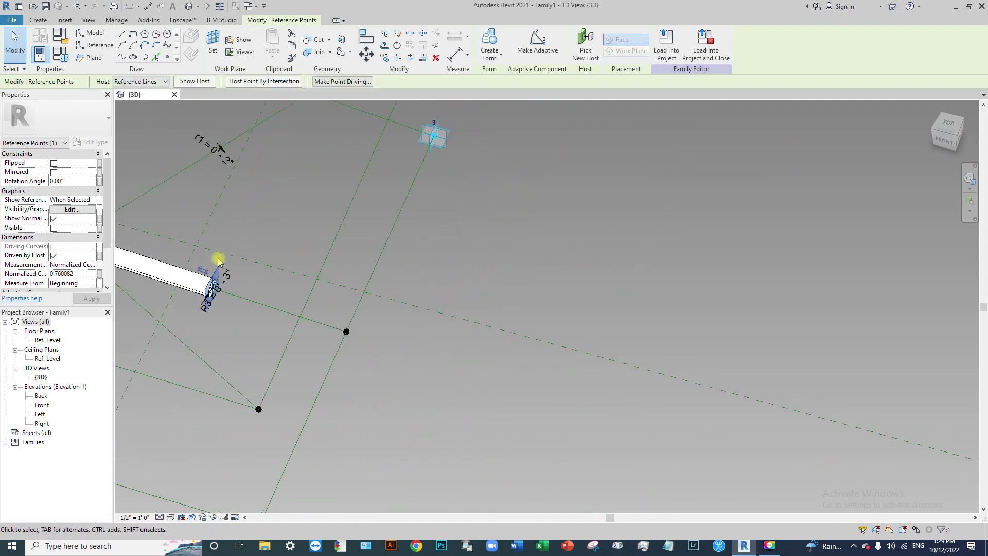
left_click_drag(209, 288, 456, 397)
left_click(456, 394)
- Create a solid form from the R2 circle along the two upper edge reference lines meeting above adaptive point 3
scroll(455, 387, "down", 3)
scroll(455, 388, "down", 3)
middle_click_drag(454, 388, 415, 305, "shift")
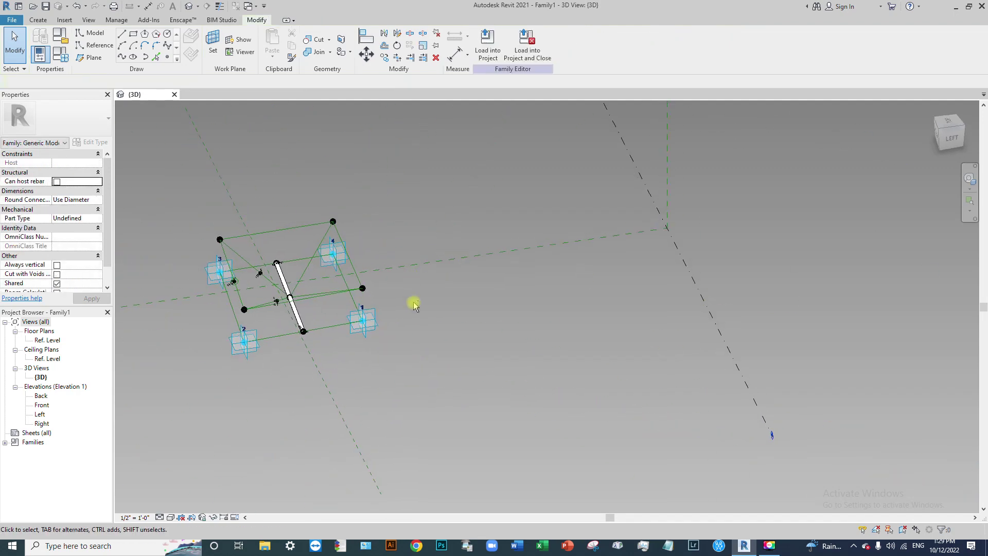
middle_click_drag(454, 331, 335, 297, "shift")
scroll(293, 316, "up", 6)
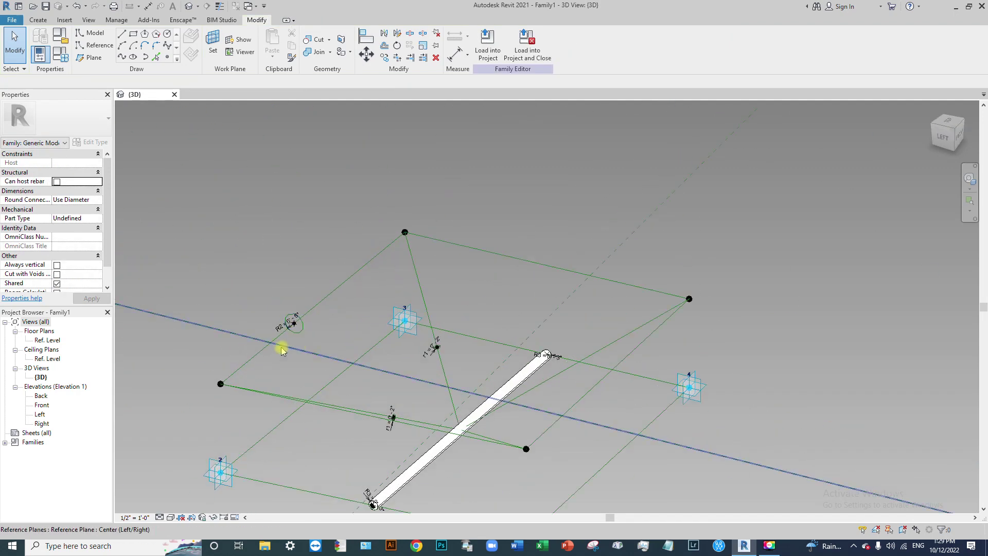
left_click(267, 347)
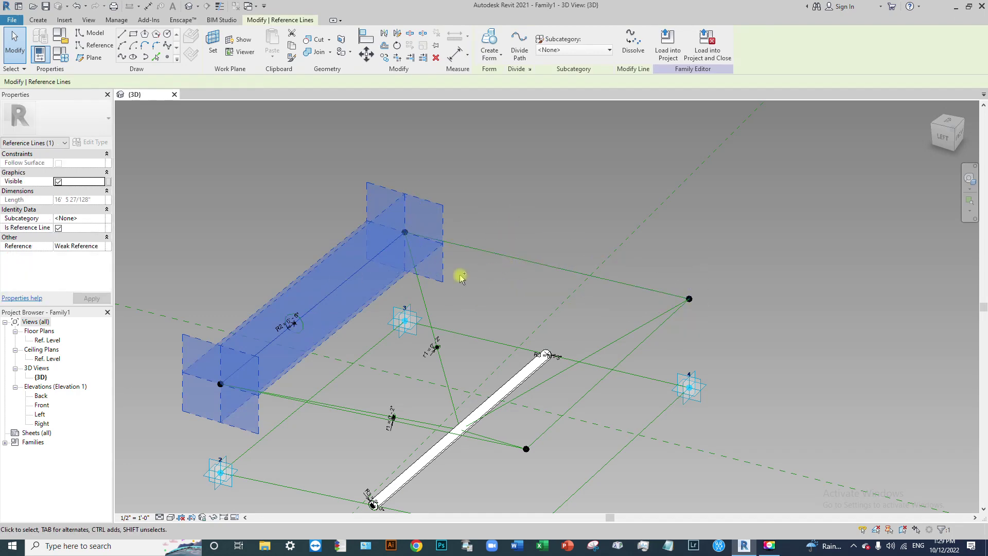
left_click(493, 256)
scroll(364, 304, "up", 4)
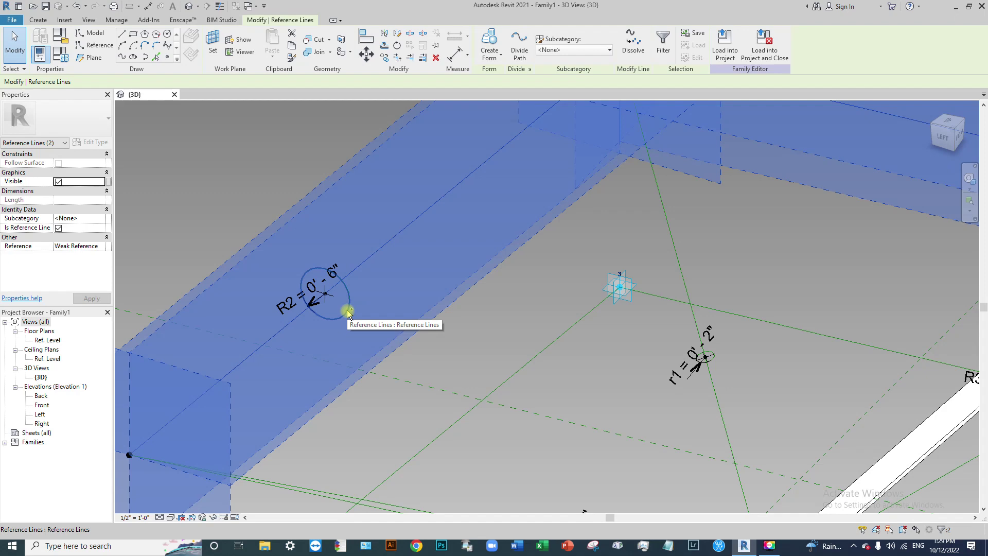
left_click(624, 290, "ctrl")
scroll(342, 335, "down", 5)
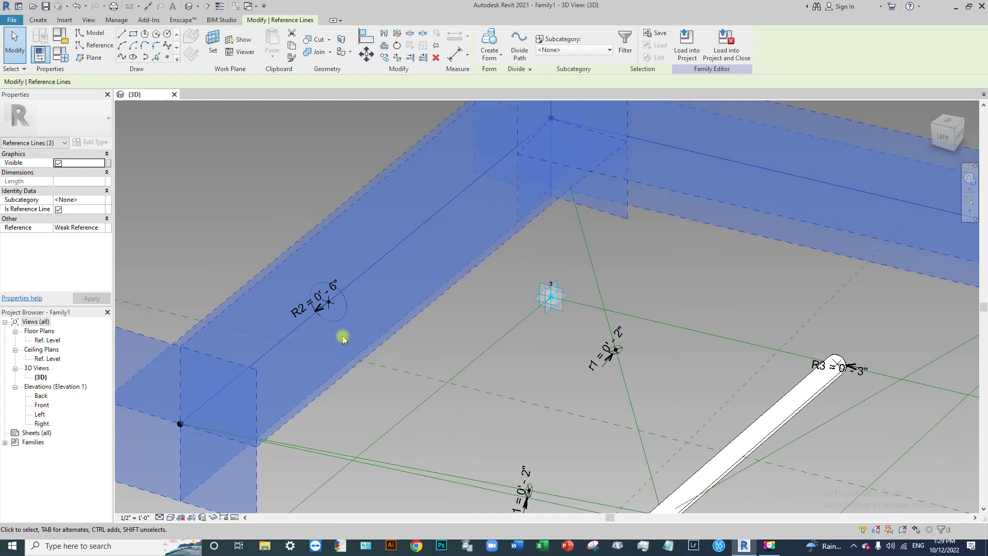
left_click(486, 40)
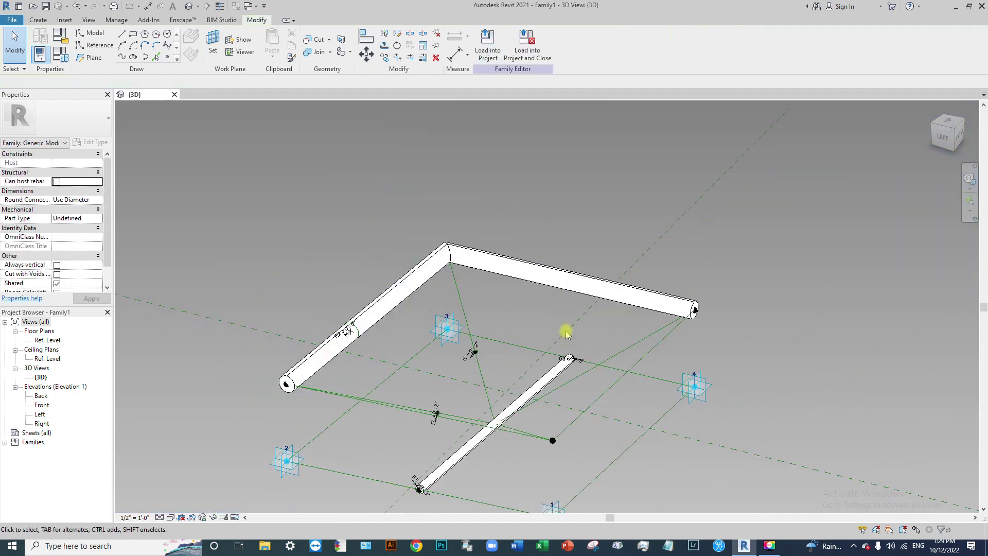
- Create a solid form from the r1 circle along the two diagonal lines joining the upper nodes above points 2 and 4 through the lower node
middle_click_drag(512, 361, 431, 343, "shift")
scroll(429, 343, "up", 4)
left_click(423, 335)
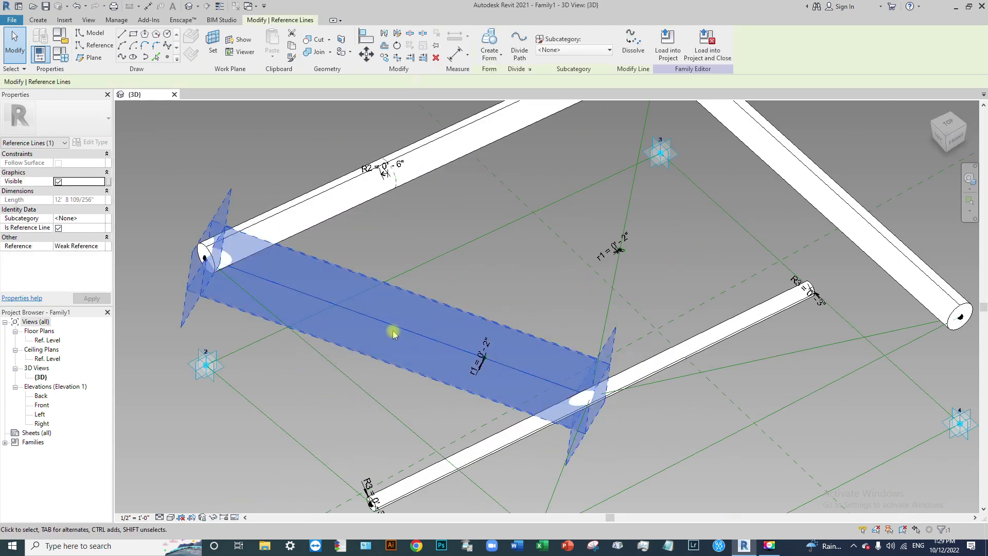
middle_click_drag(689, 338, 578, 269)
left_click(663, 287, "ctrl")
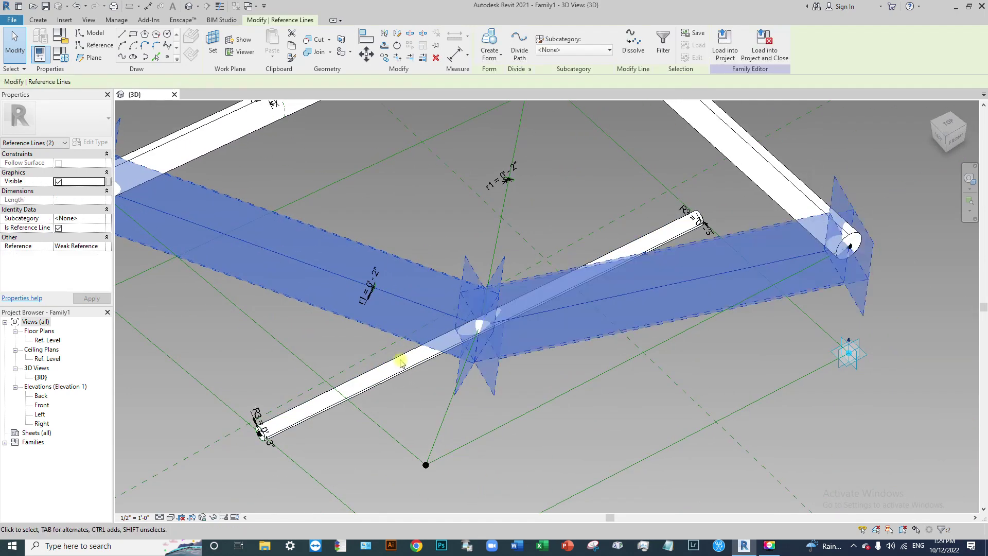
scroll(352, 308, "up", 6)
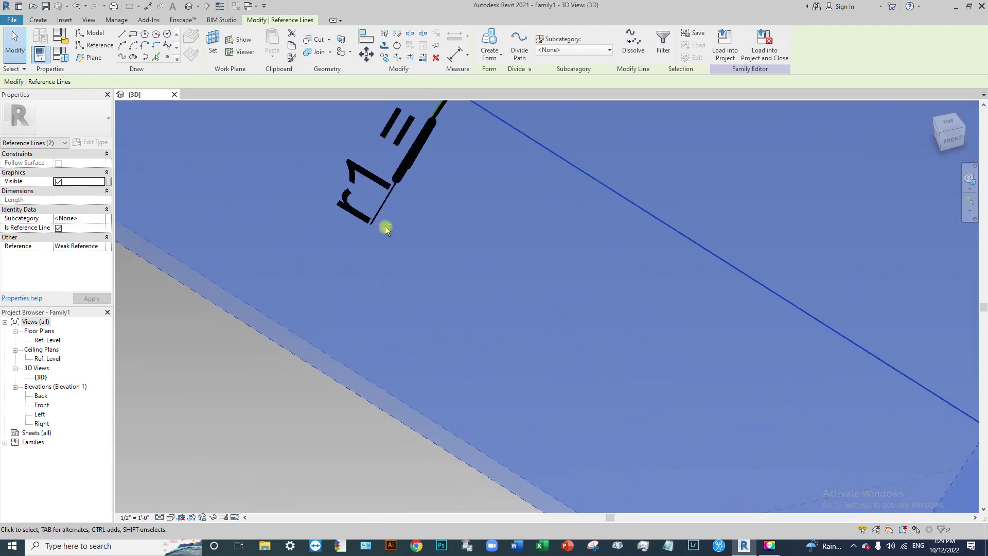
scroll(473, 278, "down", 2)
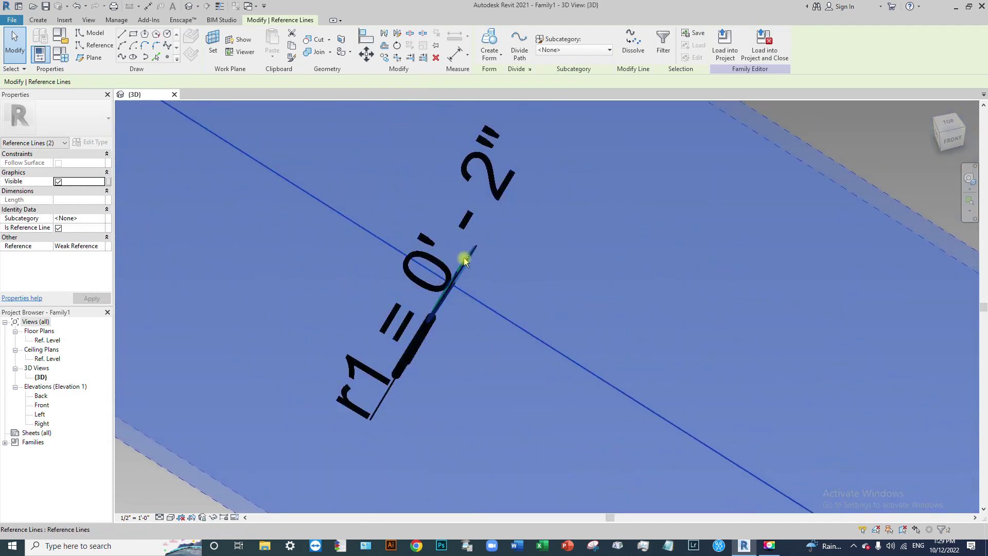
left_click(464, 260, "ctrl")
left_click(496, 37)
scroll(404, 289, "down", 5)
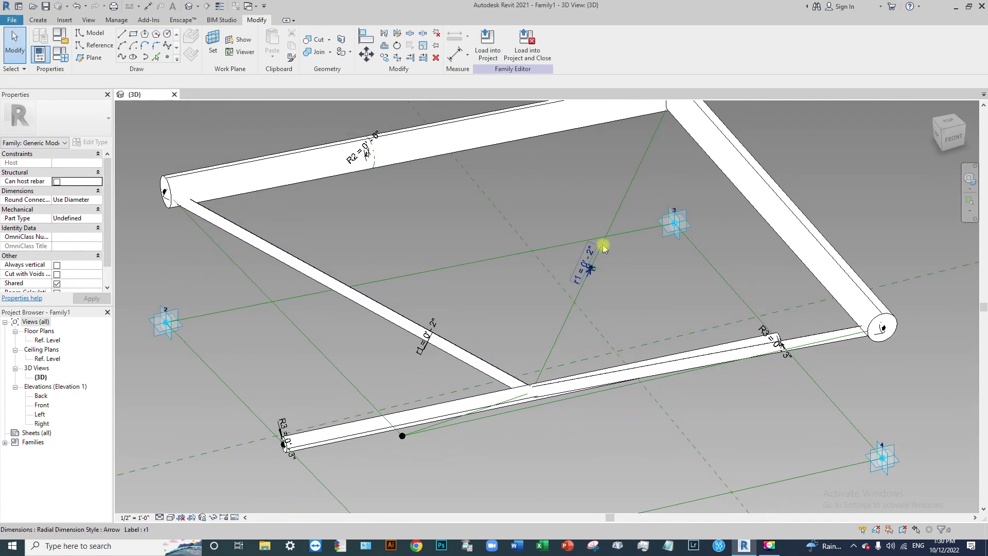
- Create a solid form from the remaining r1 circle along the diagonal lines joining the upper nodes above points 3 and 1 through the lower node
scroll(586, 281, "up", 2)
left_click(588, 277)
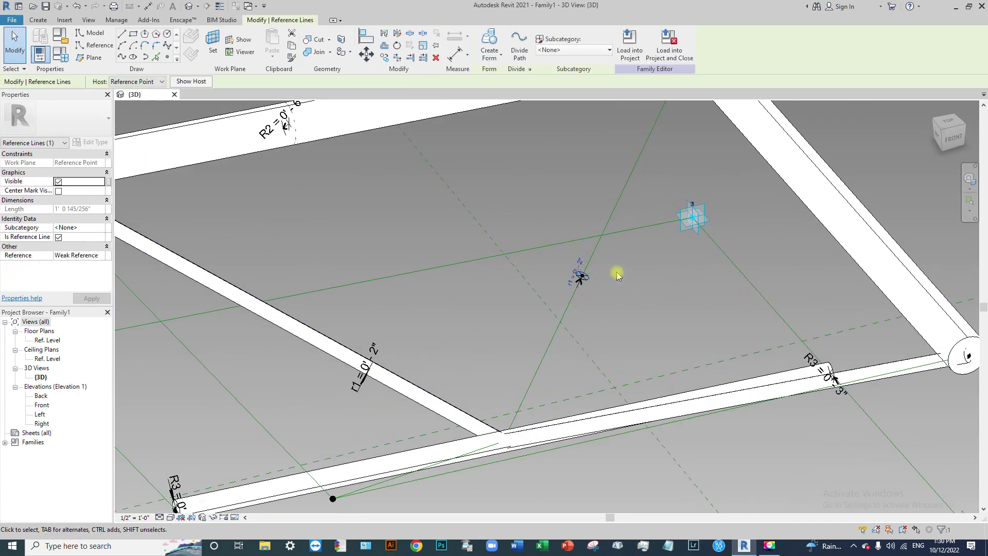
scroll(617, 271, "up", 3)
scroll(578, 304, "down", 1)
left_click(565, 247, "ctrl")
scroll(633, 234, "up", 4)
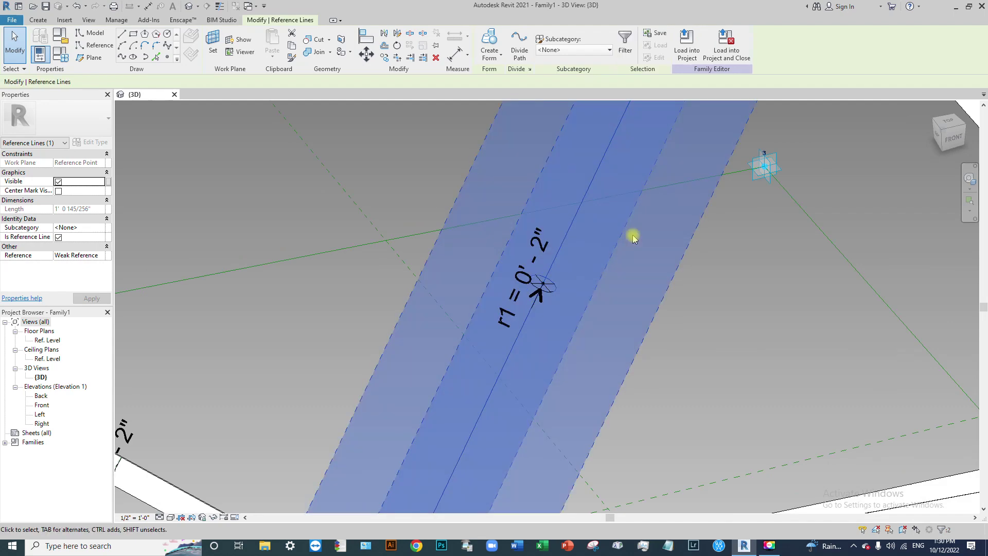
scroll(633, 232, "down", 6)
scroll(503, 382, "up", 3)
scroll(555, 369, "up", 1)
middle_click_drag(555, 370, 531, 439, "shift")
left_click(592, 406, "ctrl")
scroll(484, 365, "down", 6)
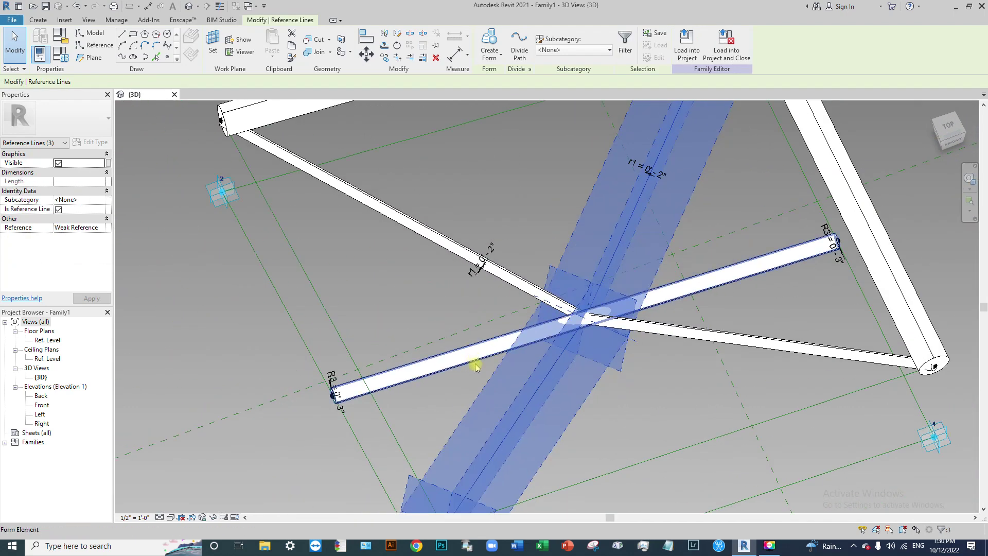
left_click(490, 44)
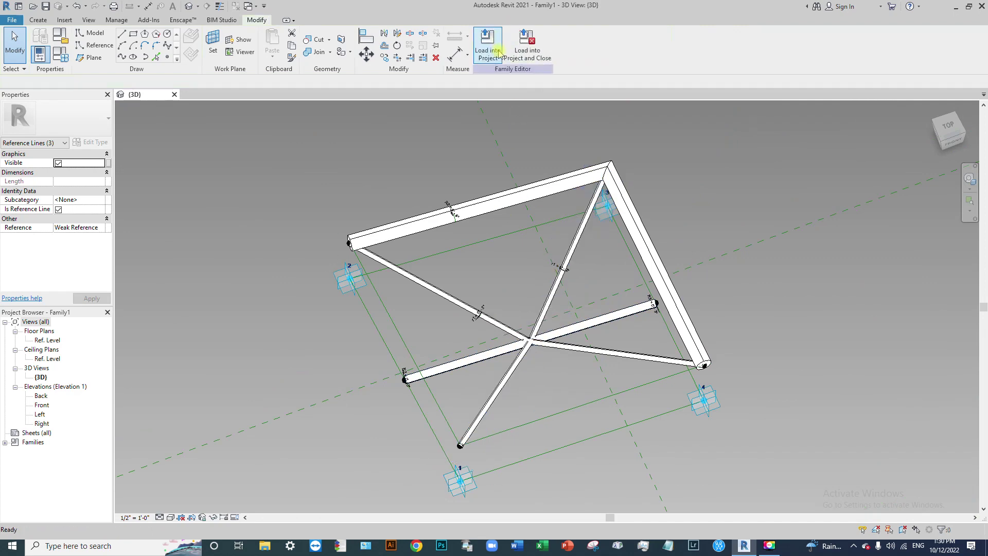
- Create a flat solid form panel from the four upper edge reference lines, using Wireframe display to select those inside the R2 members
middle_click_drag(486, 299, 637, 214, "shift")
scroll(720, 278, "up", 2)
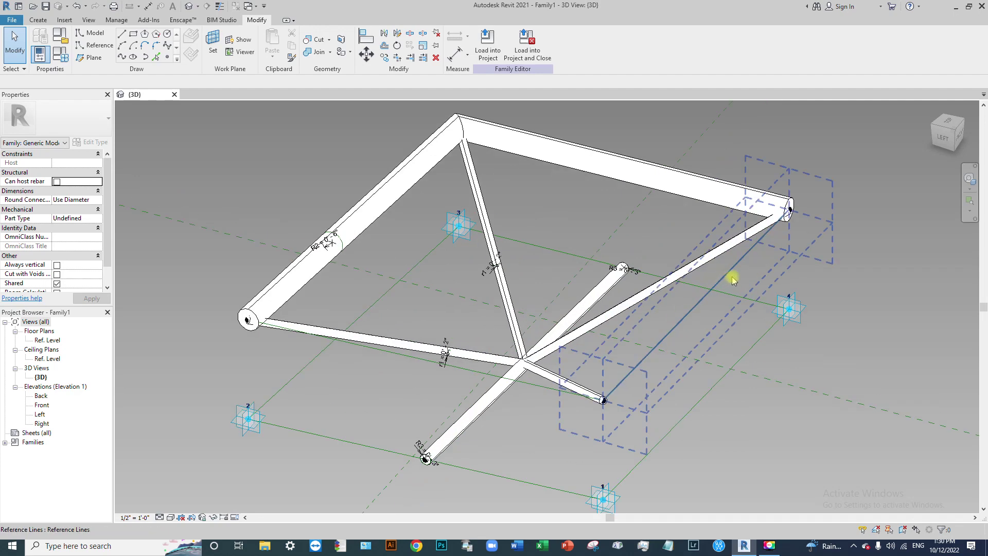
left_click(727, 276)
scroll(518, 335, "down", 3)
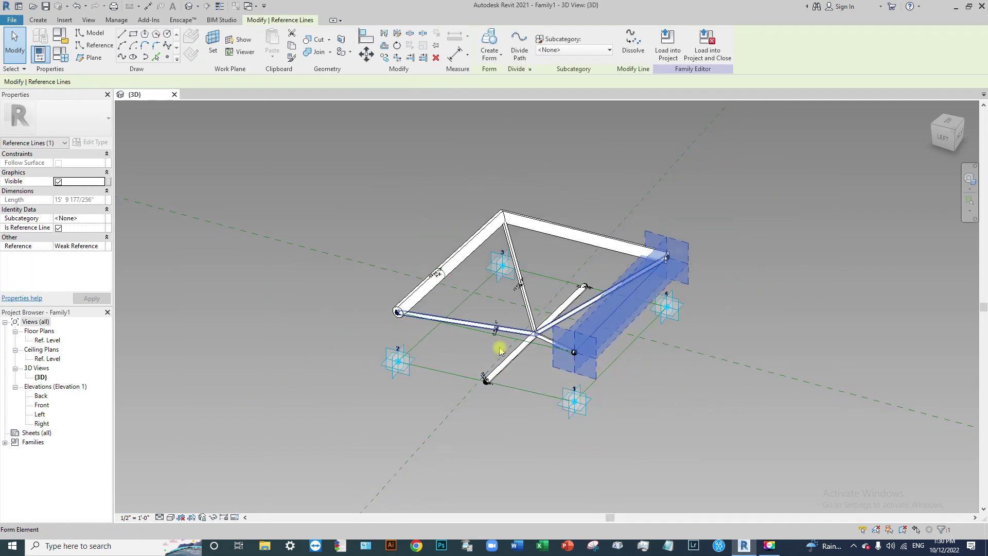
scroll(469, 315, "up", 4)
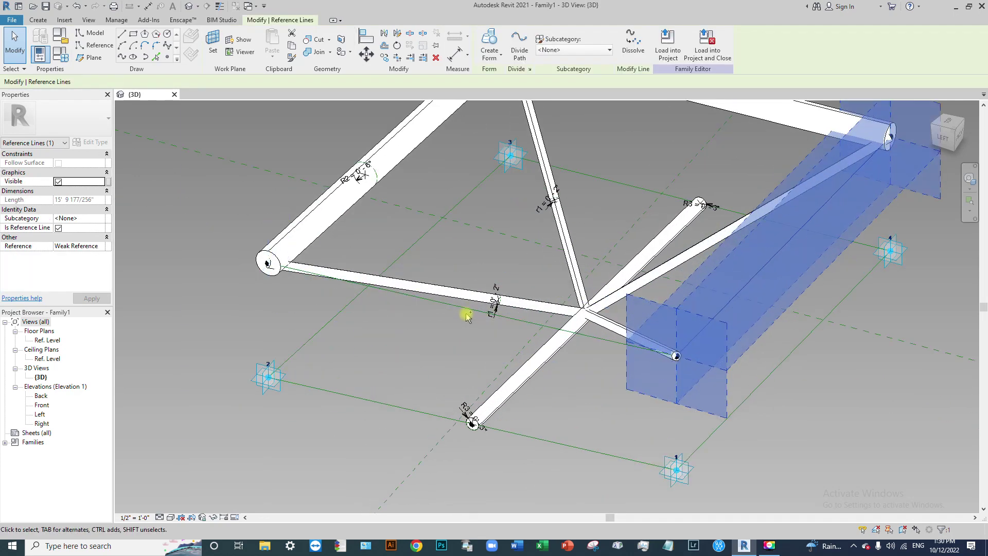
left_click(461, 306, "ctrl")
middle_click_drag(404, 362, 433, 538)
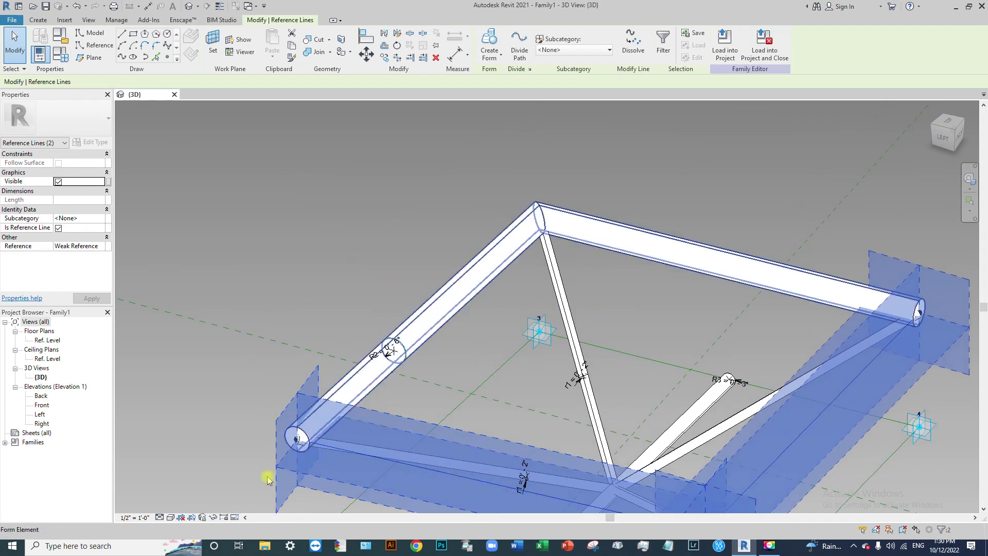
left_click(170, 517)
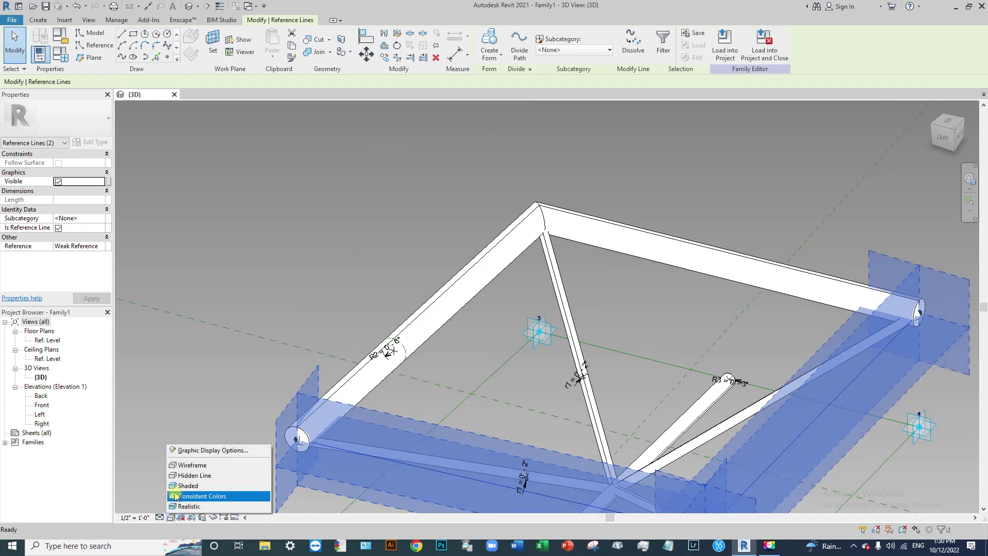
left_click(191, 461)
left_click(474, 275, "ctrl")
left_click(638, 238, "ctrl")
scroll(638, 238, "down", 3)
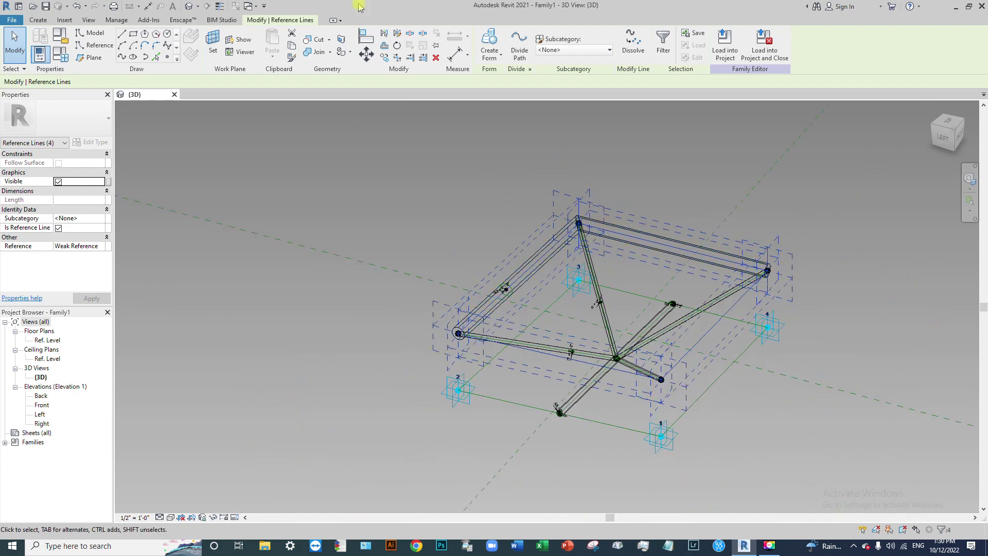
left_click(491, 54)
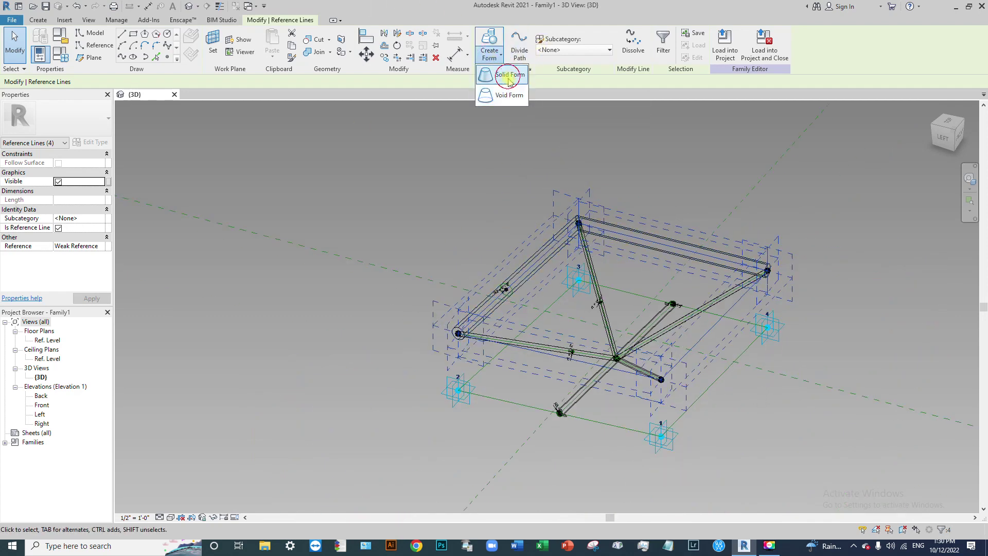
left_click(508, 76)
left_click(544, 405)
left_click(758, 439)
- Restore the Hidden Line display and assign the Glass material to the roof panel form
left_click(170, 517)
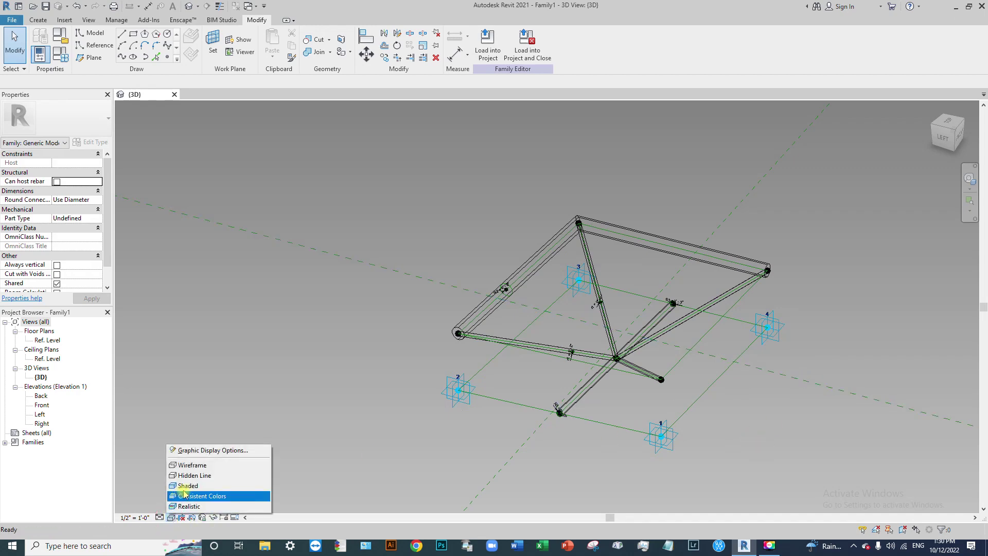
left_click(196, 476)
scroll(720, 304, "up", 4)
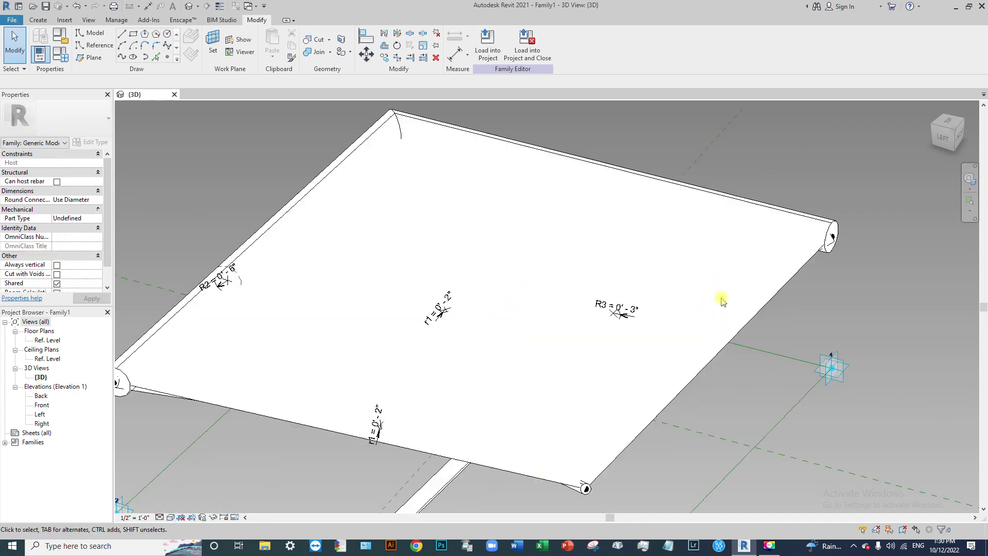
left_click(784, 281)
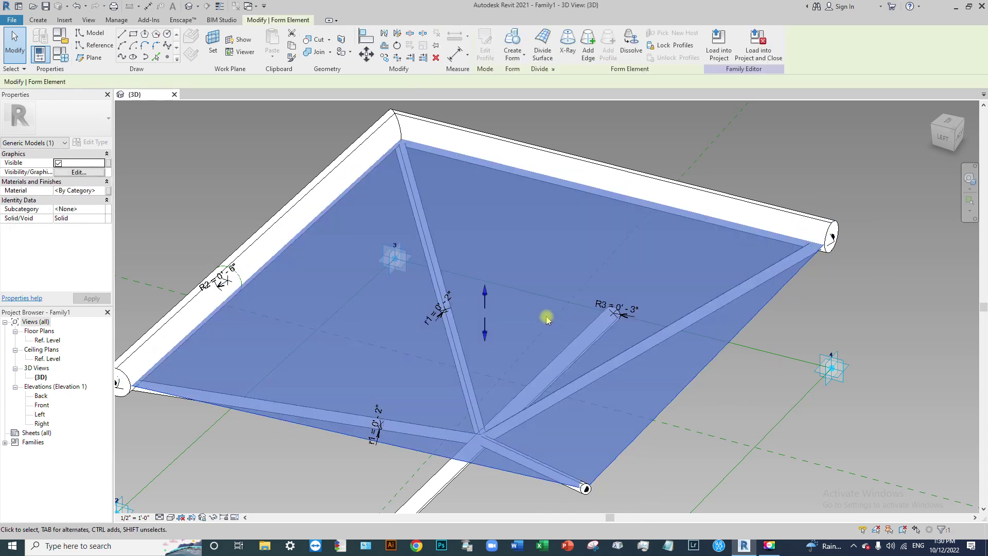
left_click(85, 190)
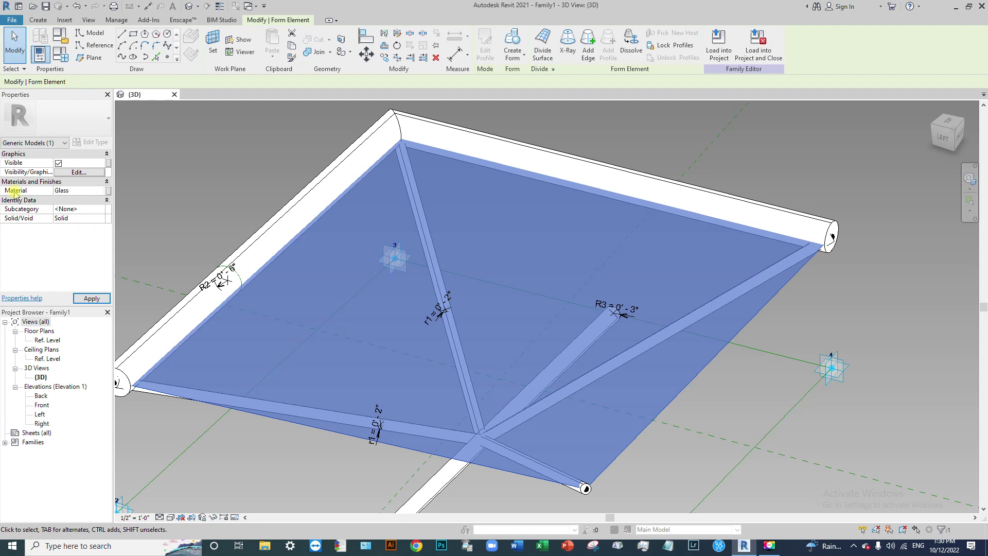
left_click(379, 194)
left_click(262, 170)
scroll(316, 258, "down", 5)
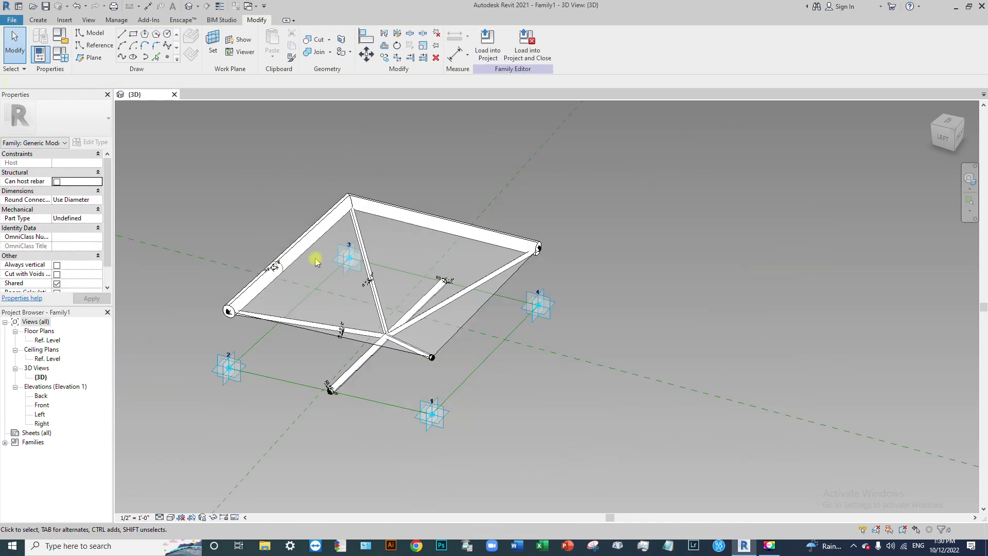
middle_click_drag(470, 337, 286, 318, "shift")
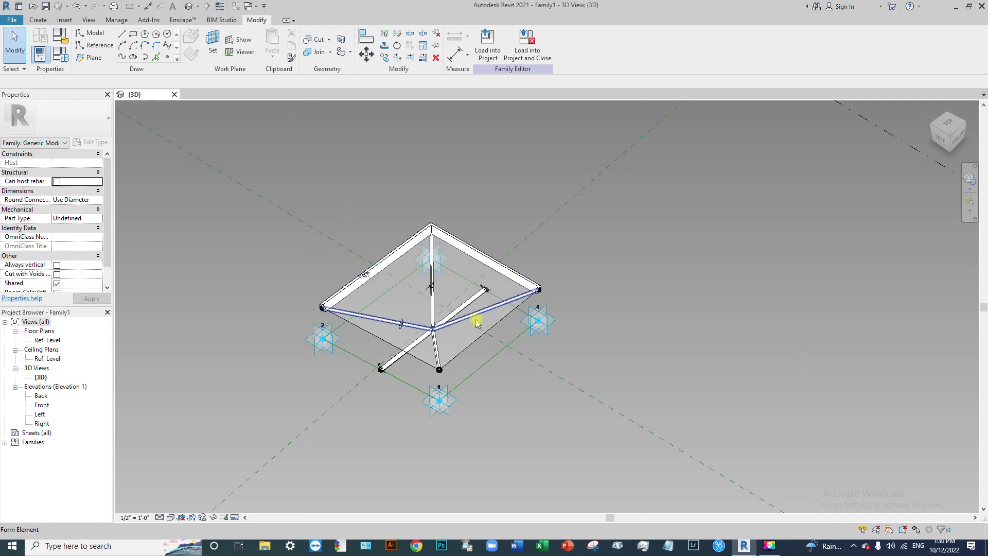
- Create a new conceptual mass family from the mass template
left_click(12, 20)
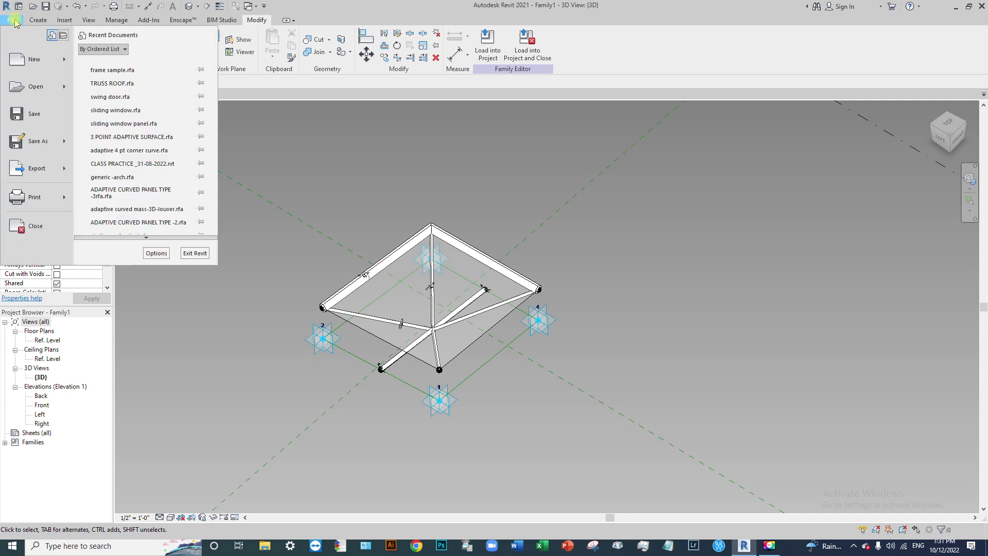
mouse_move(80, 61)
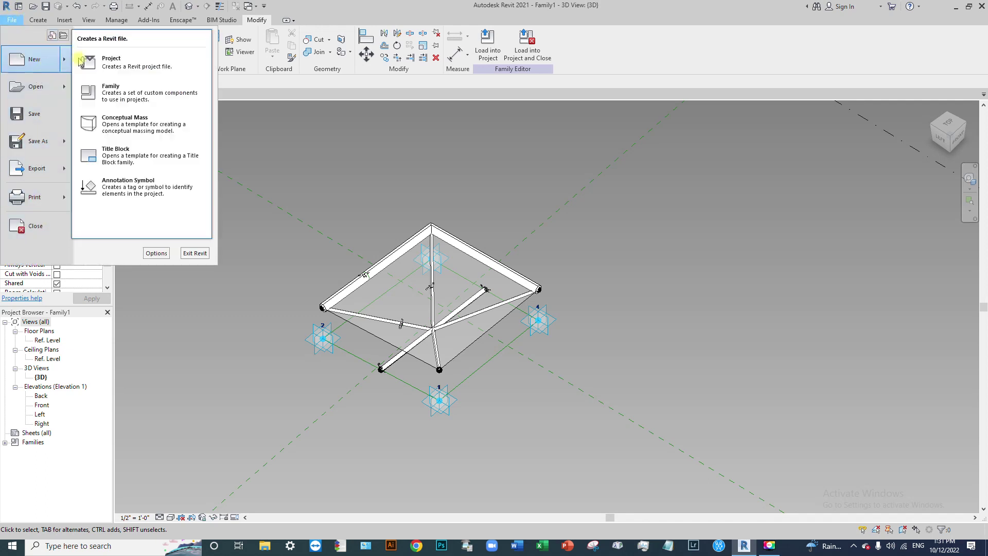
left_click(126, 121)
double_click(415, 181)
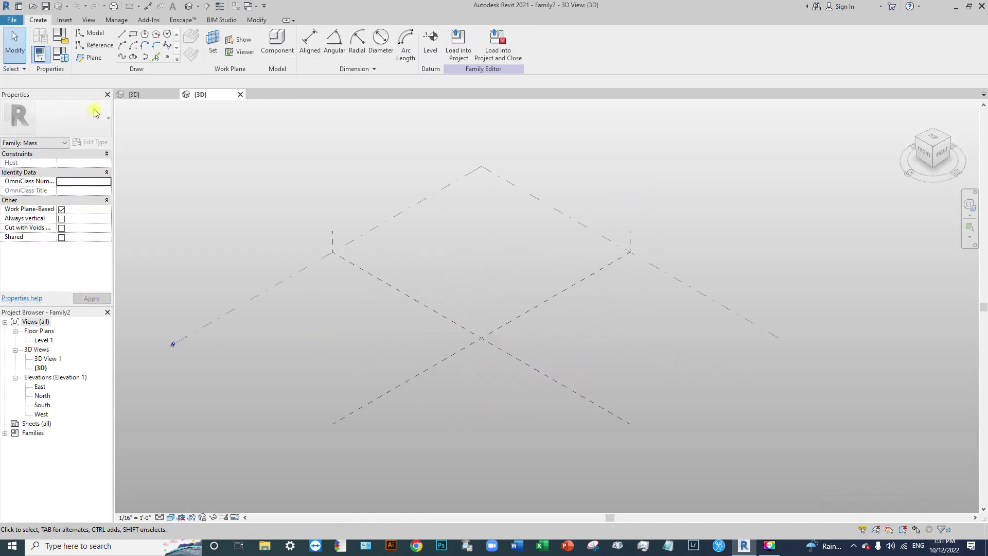
- In the Level 1 plan, sketch a gently curved four-point spline running lengthwise, just east of the central vertical reference plane
double_click(48, 341)
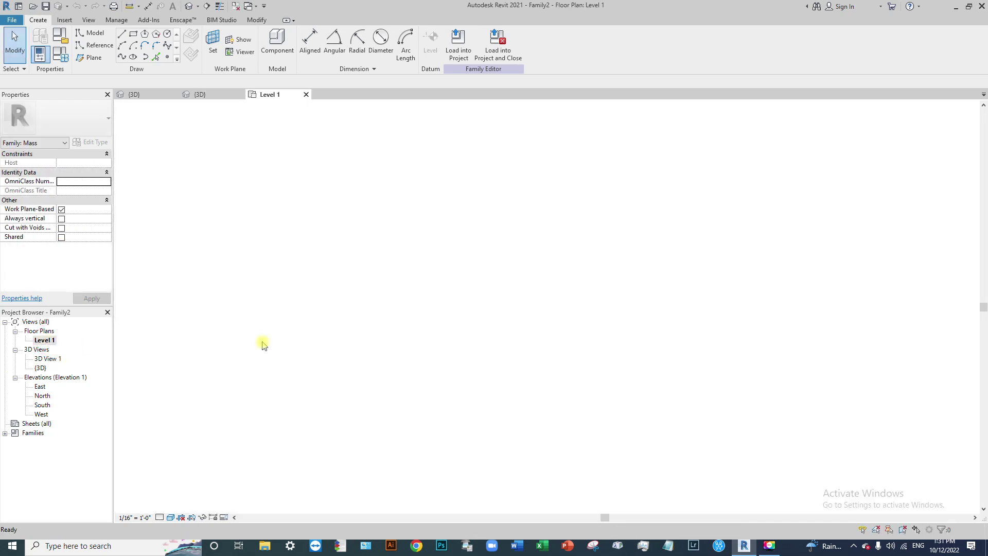
left_click(121, 57)
left_click(472, 231)
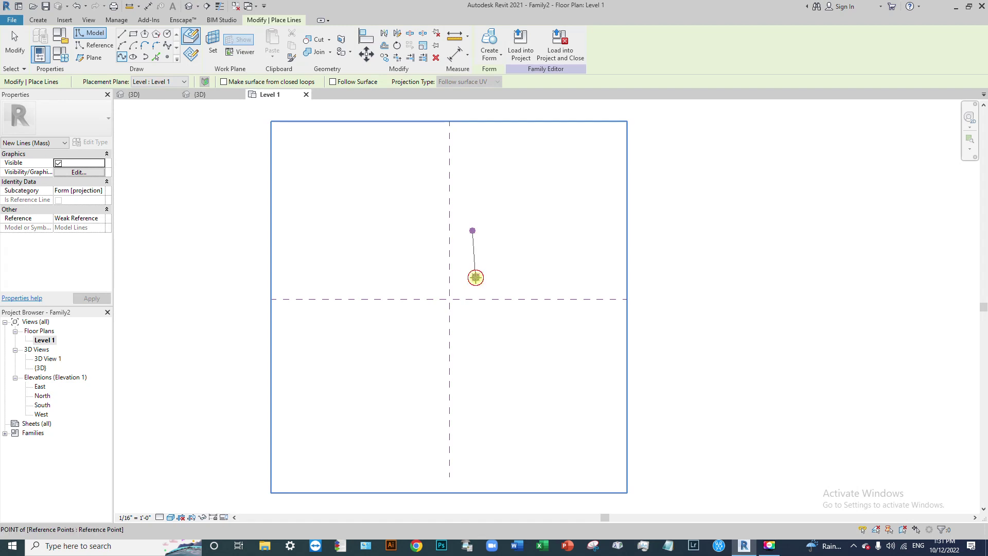
left_click(472, 338)
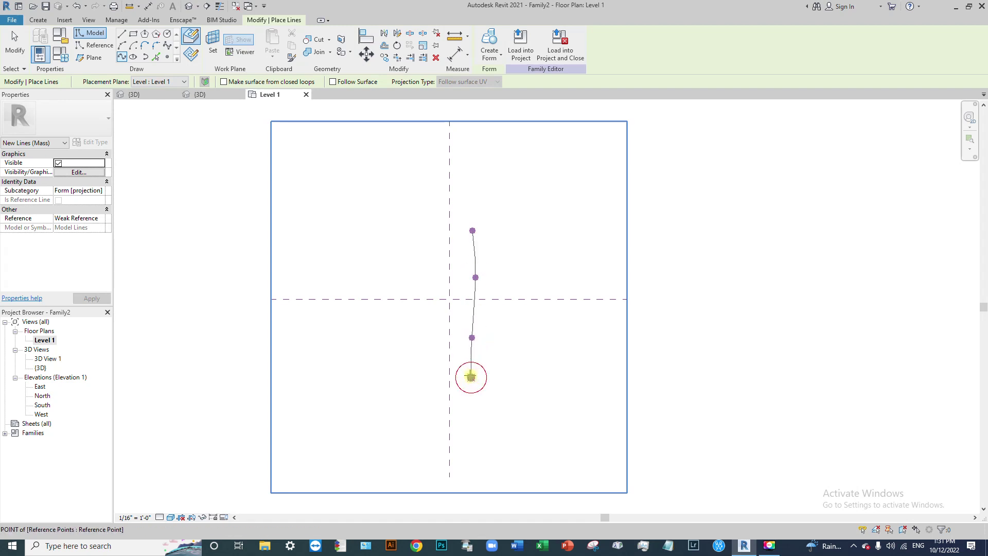
key("Escape")
key("Escape")
- Copy the spline and its points three times westward at roughly even spacing to make four parallel profiles
left_click_drag(412, 196, 531, 408)
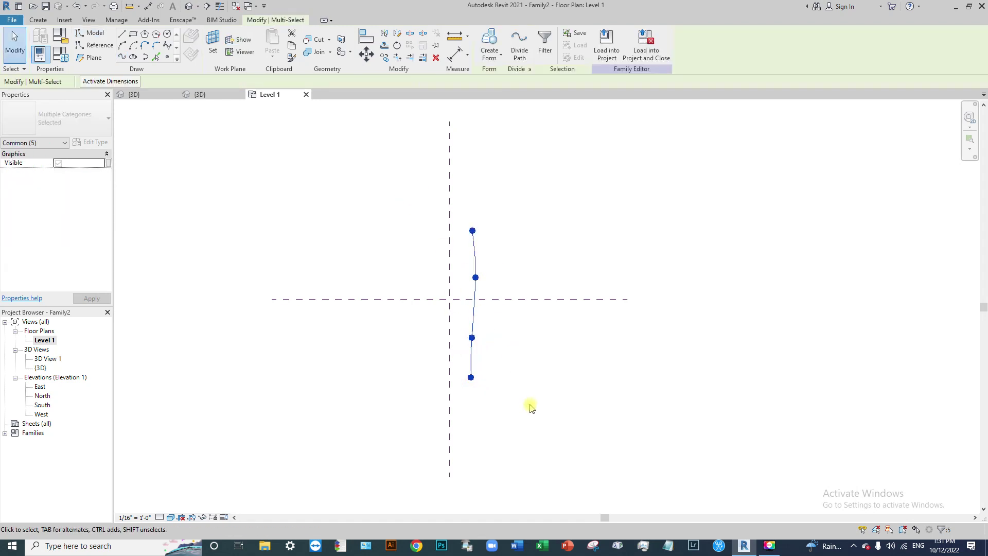
key("m")
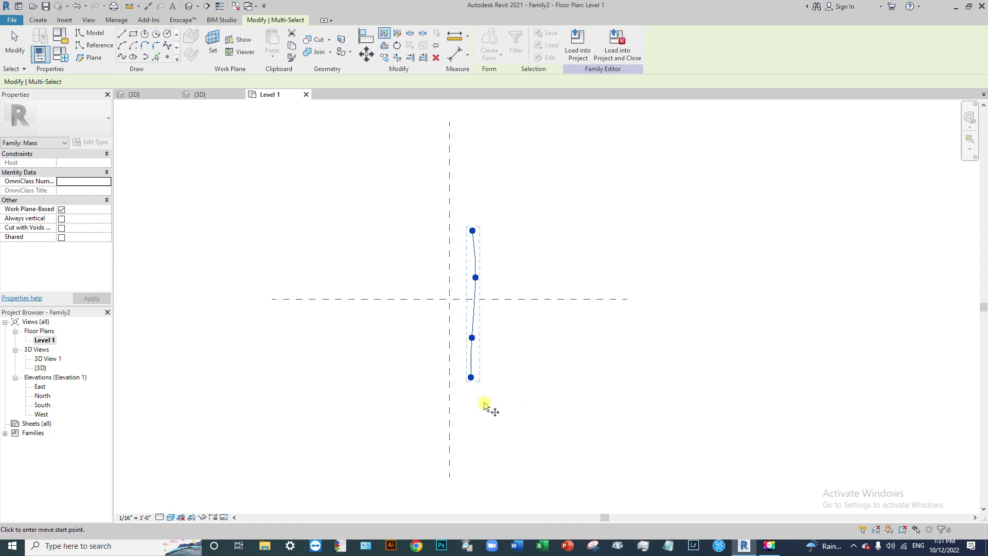
key("c")
key("o")
left_click(469, 391)
left_click(433, 389)
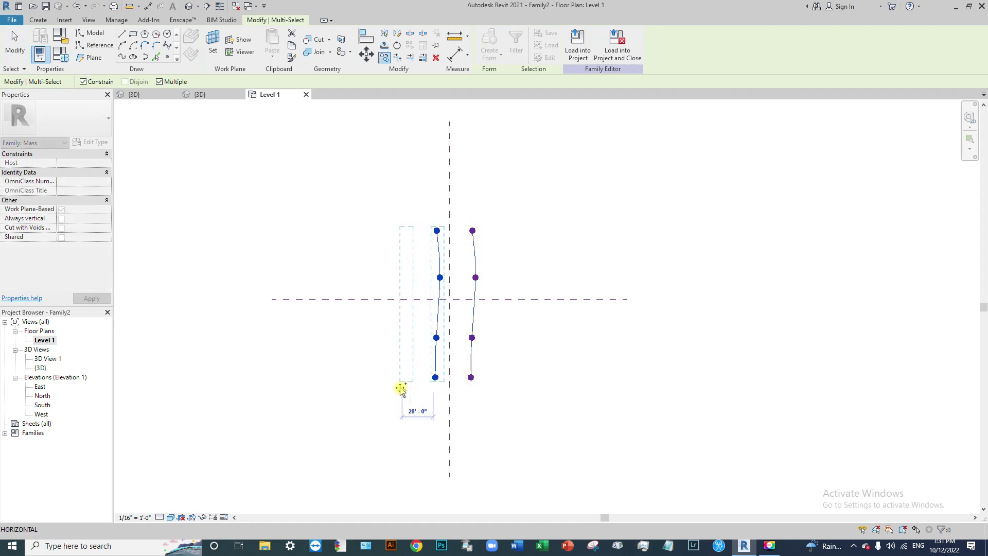
left_click(399, 389)
left_click(363, 390)
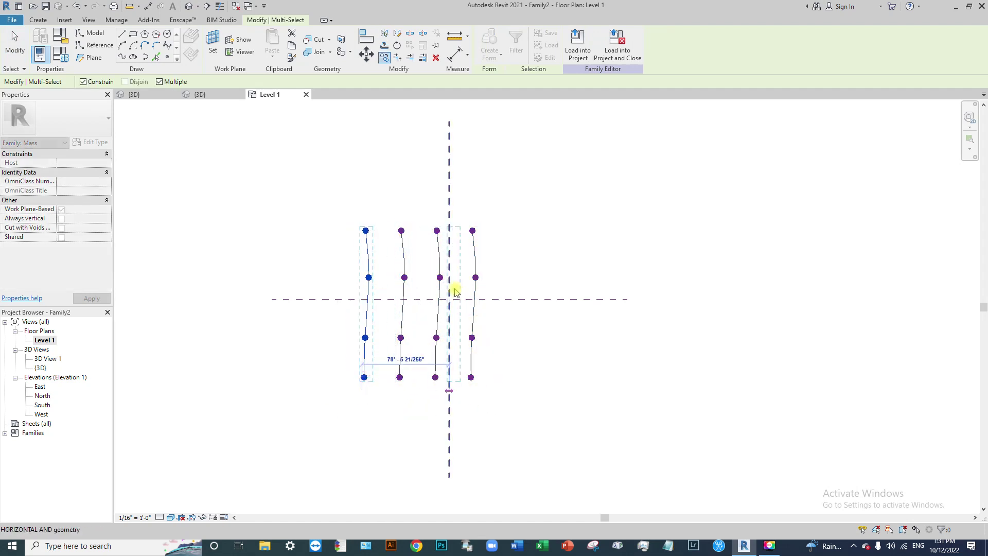
key("Escape")
key("Escape")
- Convert the four splines to reference lines and create a form surface across them
scroll(494, 247, "up", 2)
left_click(466, 261)
left_click(414, 259, "ctrl")
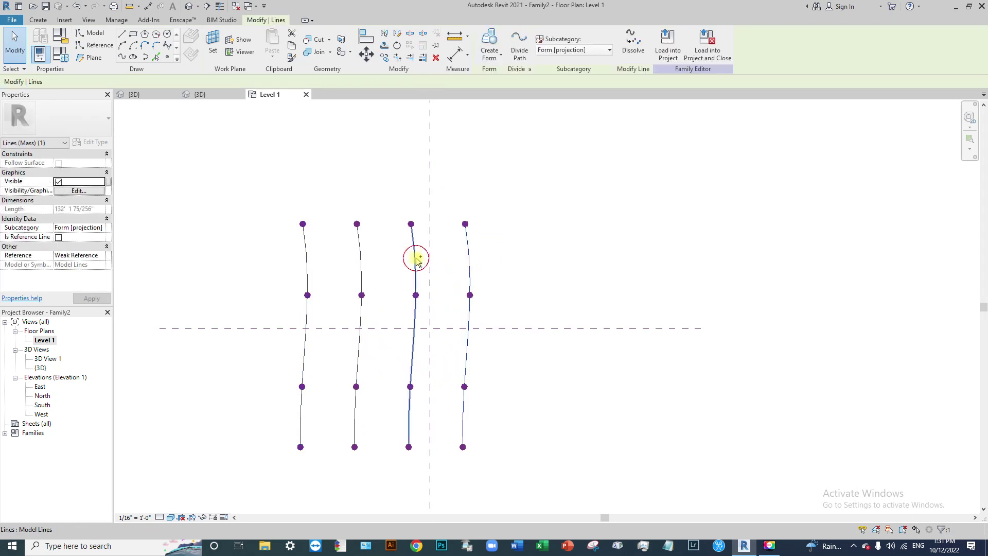
left_click(359, 258, "ctrl")
left_click(306, 255, "ctrl")
left_click(306, 255, "ctrl")
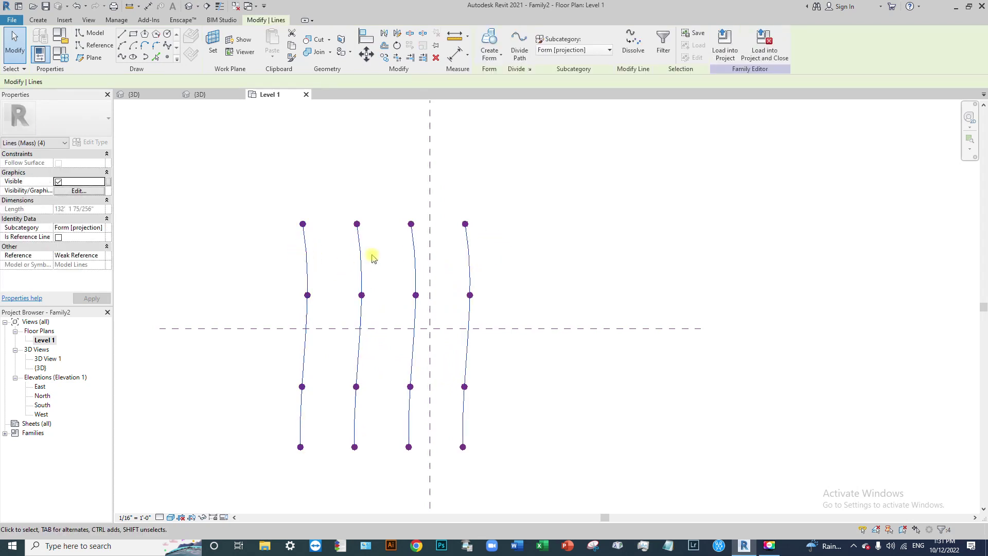
left_click(58, 237)
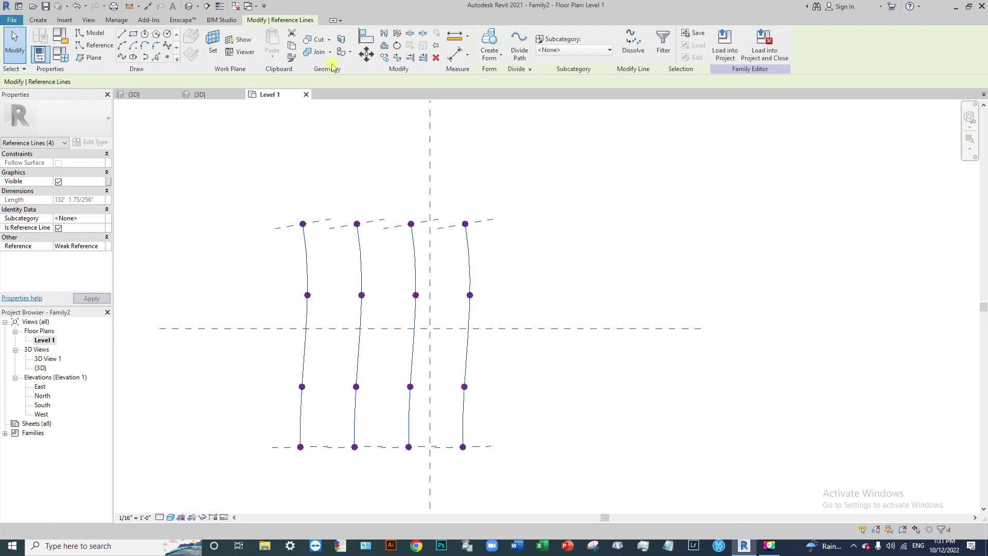
left_click(489, 40)
left_click(708, 247)
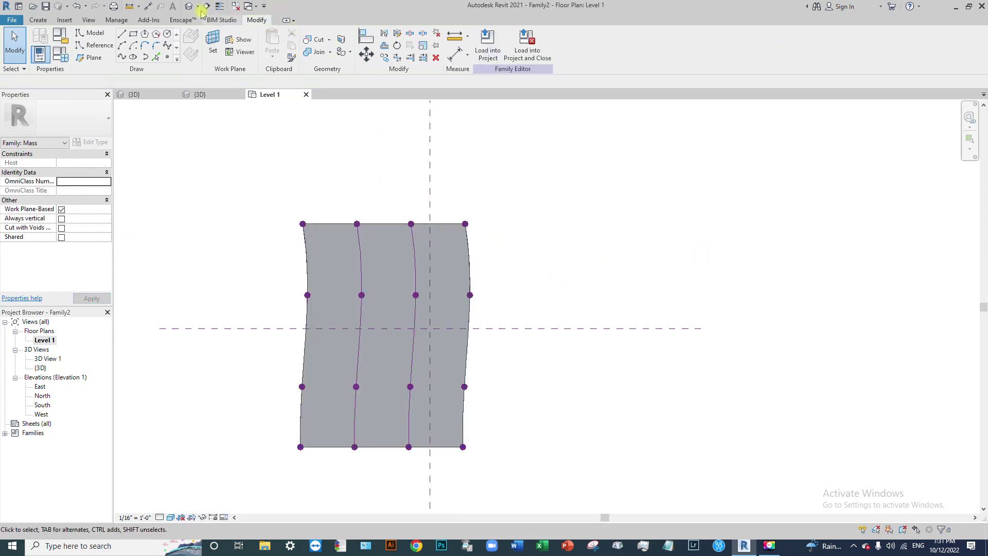
- In the North elevation, move the surface with its profiles and points 36' straight up from Level 1
double_click(41, 395)
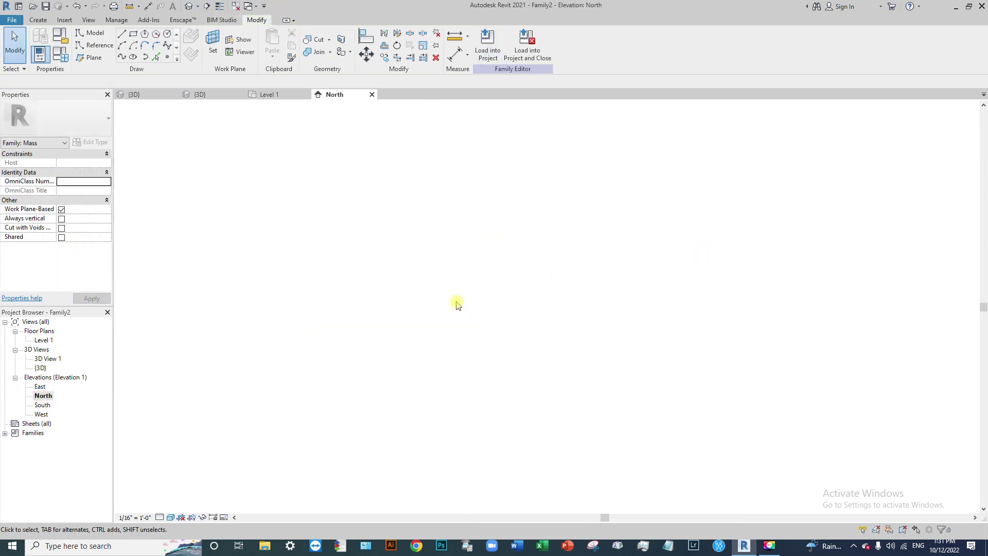
left_click_drag(433, 311, 610, 419)
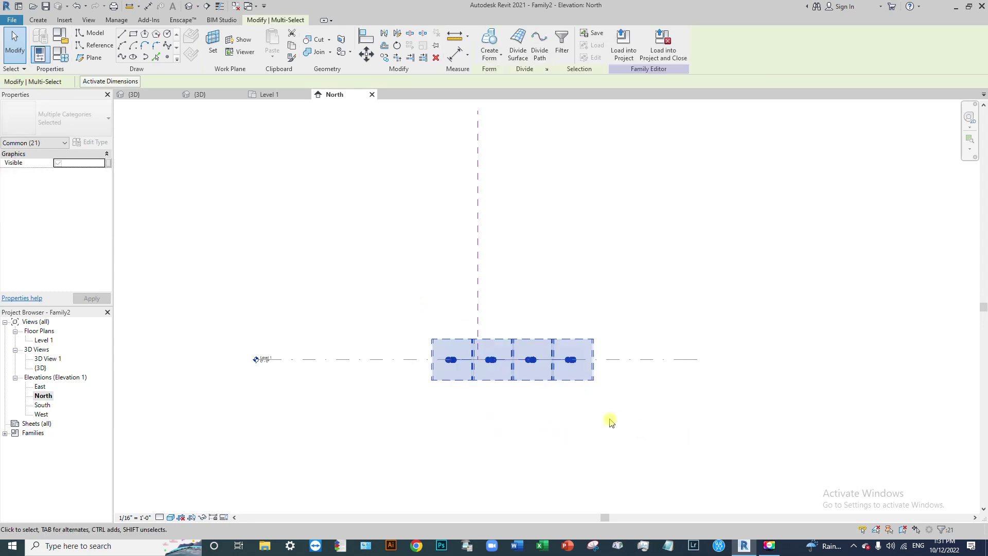
key("v")
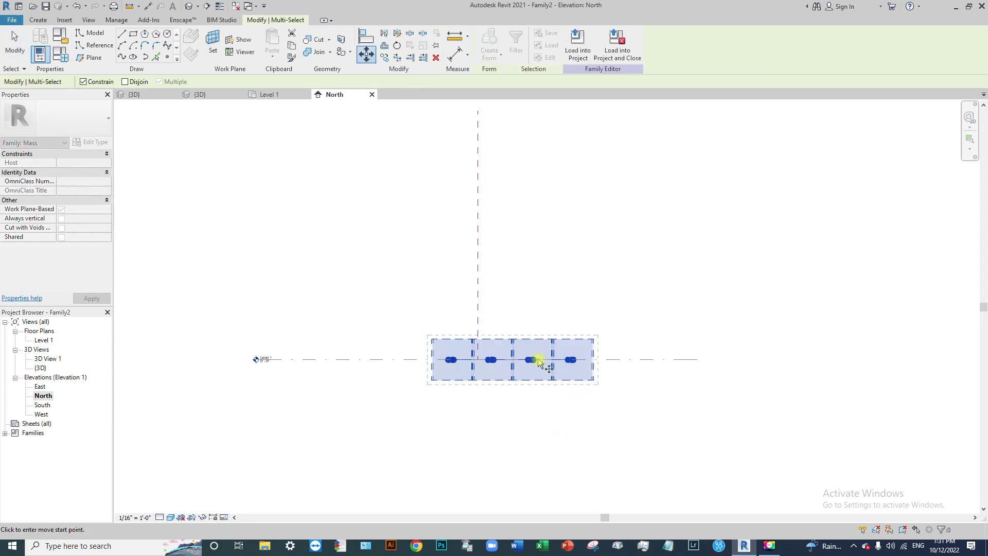
left_click(564, 358)
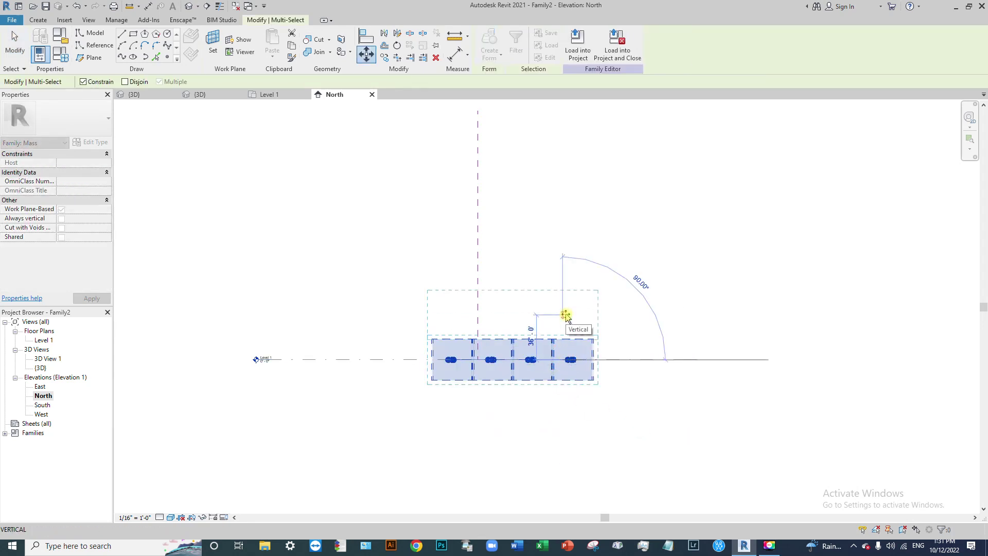
scroll(565, 316, "up", 1)
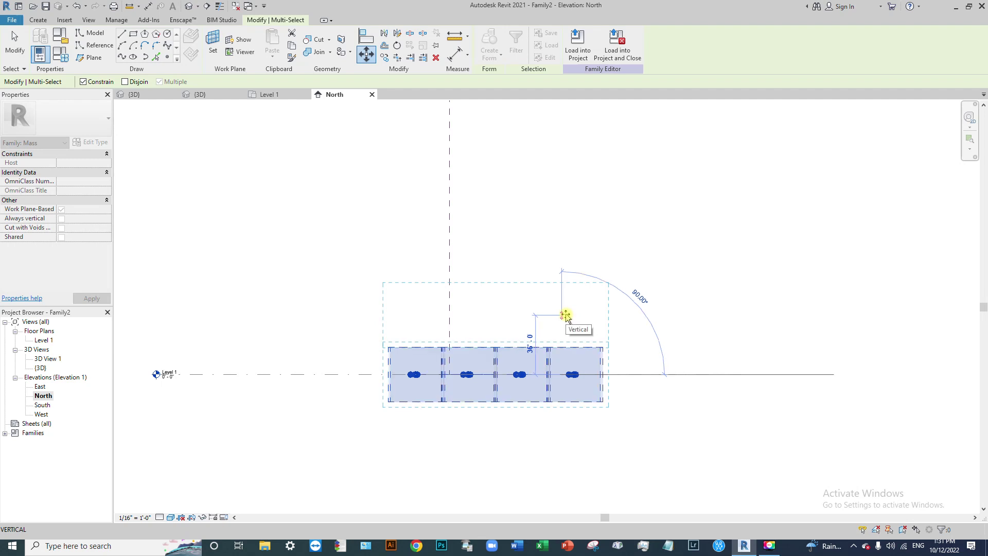
left_click(566, 315)
key("Escape")
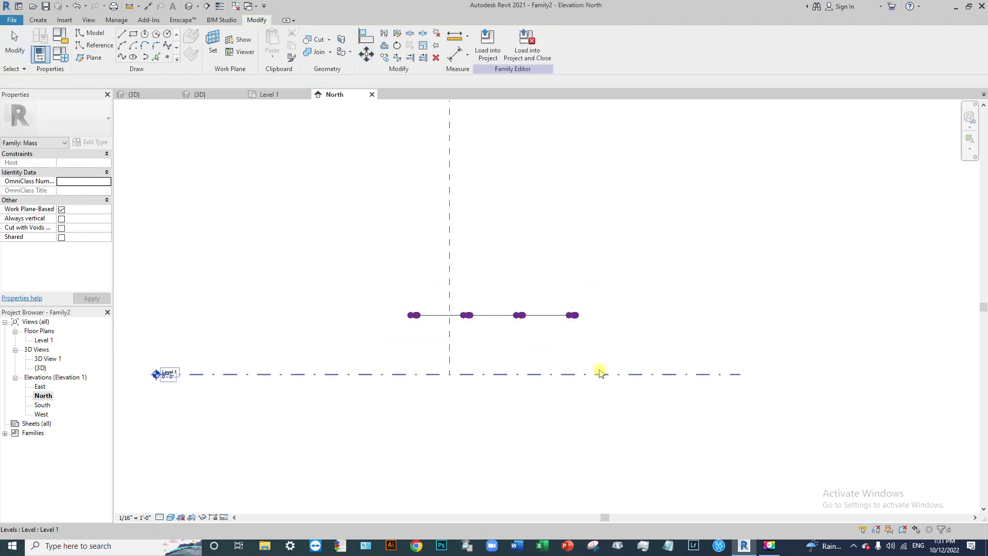
- In 3D, raise the second profile's rear inner point to about 45' offset and lower the third profile's front inner point to about 30'
left_click(189, 6)
middle_click_drag(419, 282, 447, 302, "shift")
left_click_drag(395, 254, 466, 308)
scroll(435, 280, "up", 3)
left_click_drag(430, 239, 430, 228)
middle_click_drag(562, 353, 483, 264, "shift")
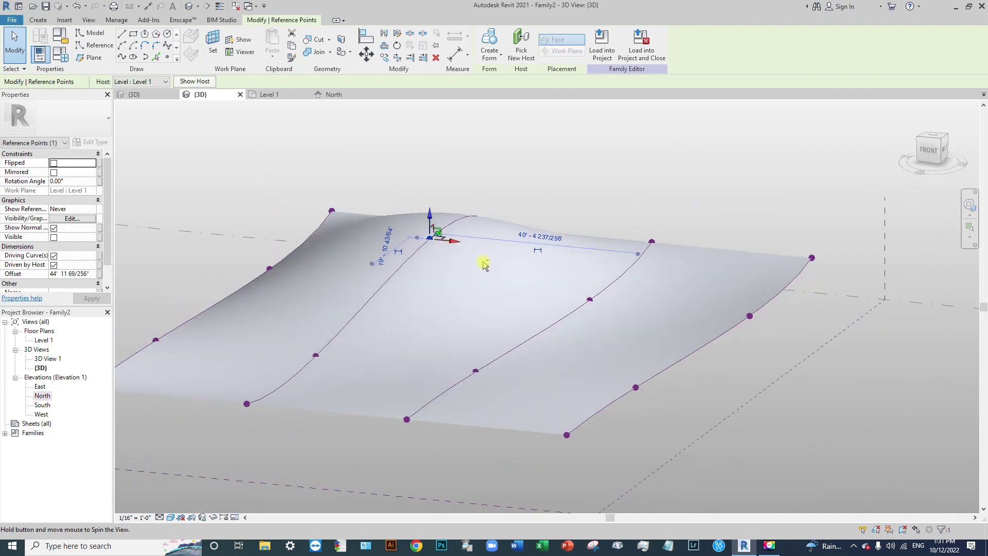
left_click_drag(403, 339, 511, 424)
left_click_drag(478, 341, 483, 374)
scroll(636, 357, "down", 3)
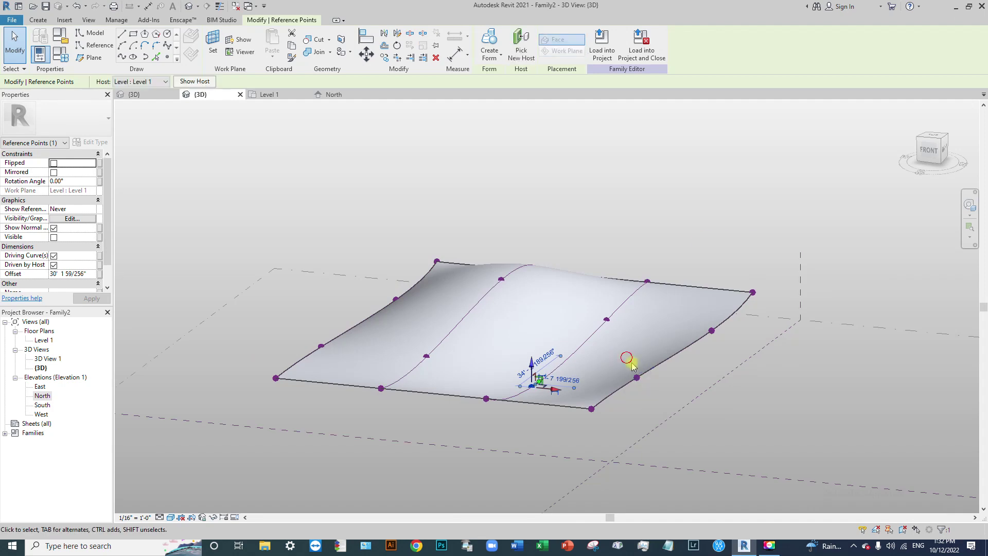
- Raise the fourth profile's front inner point to about 45' offset and lower the front corner point of the first profile
left_click(632, 364)
left_click(637, 377)
left_click_drag(637, 377, 685, 356)
middle_click_drag(684, 356, 686, 399, "shift")
left_click_drag(246, 349, 296, 419)
left_click_drag(276, 378, 275, 413)
- Raise the rear inner point of the first profile to arch that edge of the surface
left_click_drag(409, 173, 453, 210)
left_click(373, 229)
left_click(262, 234)
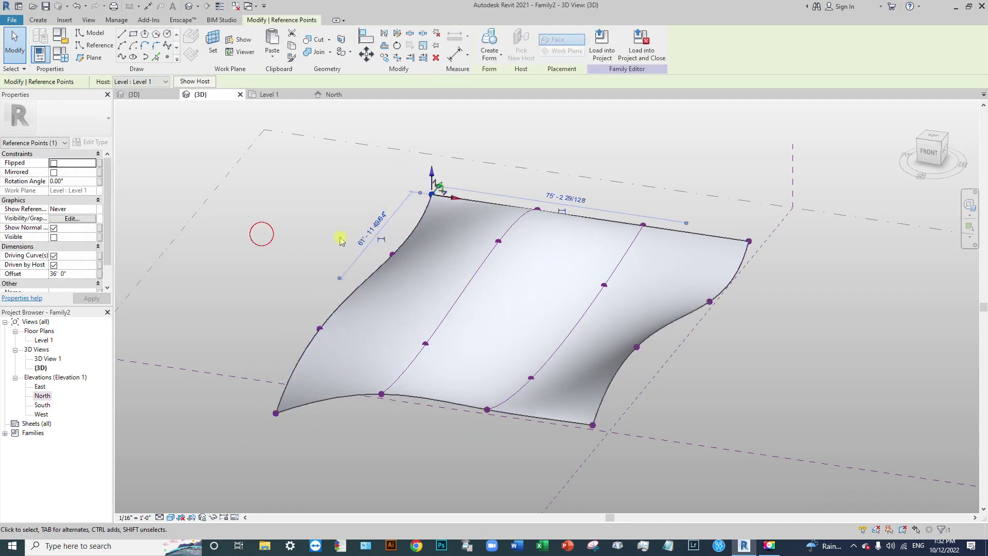
left_click(392, 253)
left_click(392, 232)
left_click_drag(392, 232, 391, 206)
middle_click_drag(407, 239, 640, 260, "shift")
left_click(838, 229)
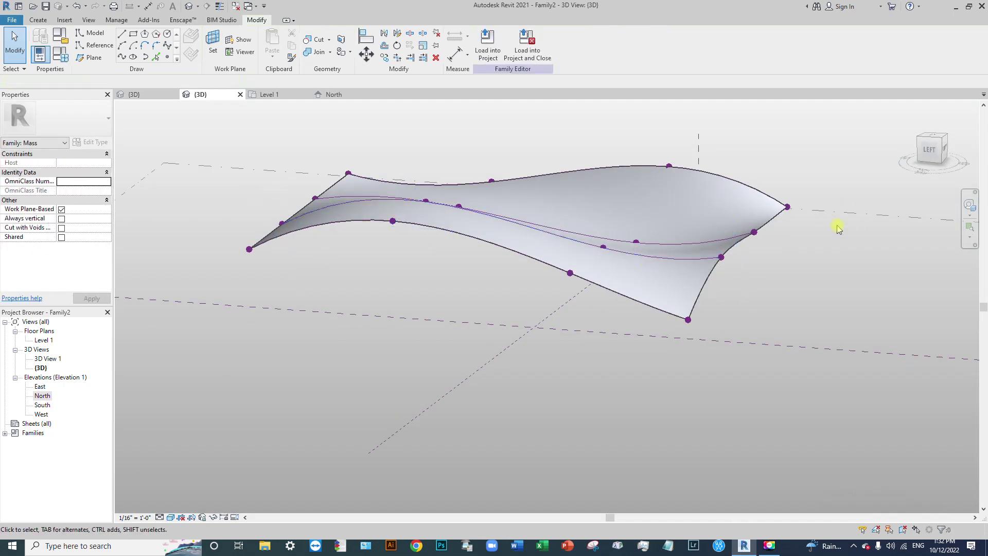
- Shift the fourth profile's rear inner point inward and its front inner point outward to curve that edge in plan
middle_click_drag(837, 228, 624, 430, "shift")
left_click_drag(695, 275, 708, 310)
middle_click_drag(712, 360, 723, 251)
left_click_drag(649, 306, 708, 353)
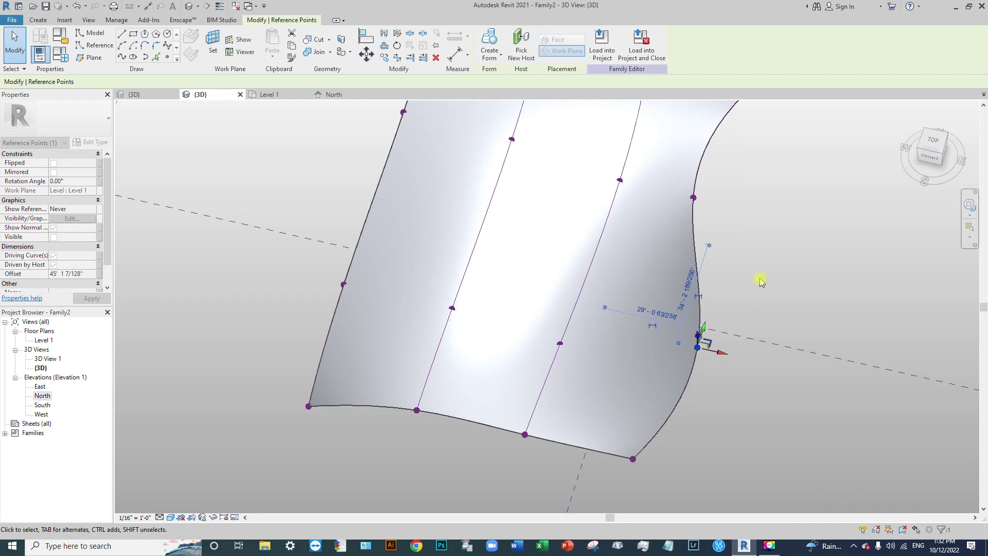
left_click(761, 280)
middle_click_drag(711, 366, 374, 214, "shift")
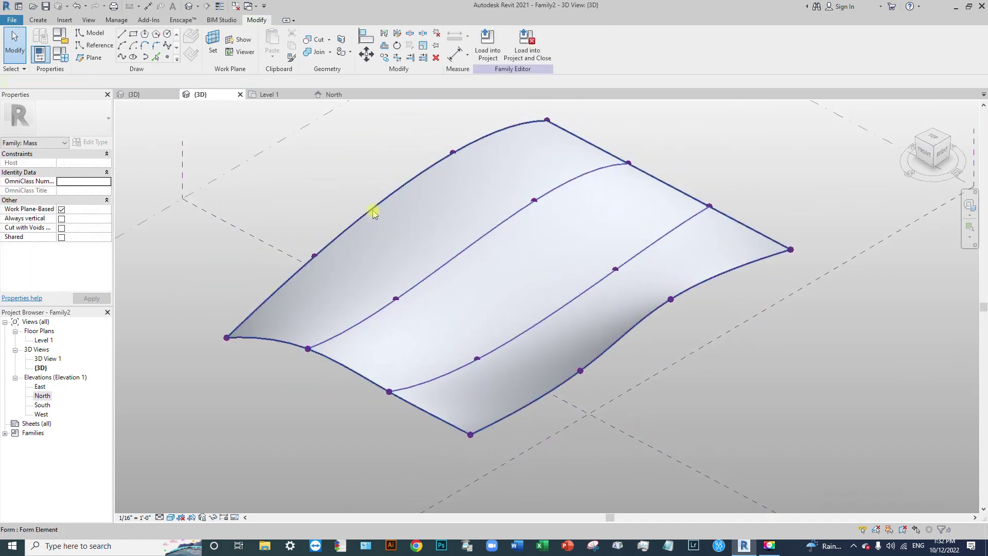
- Select the curved form and divide its surface into a UV grid
left_click(374, 214)
key("Escape")
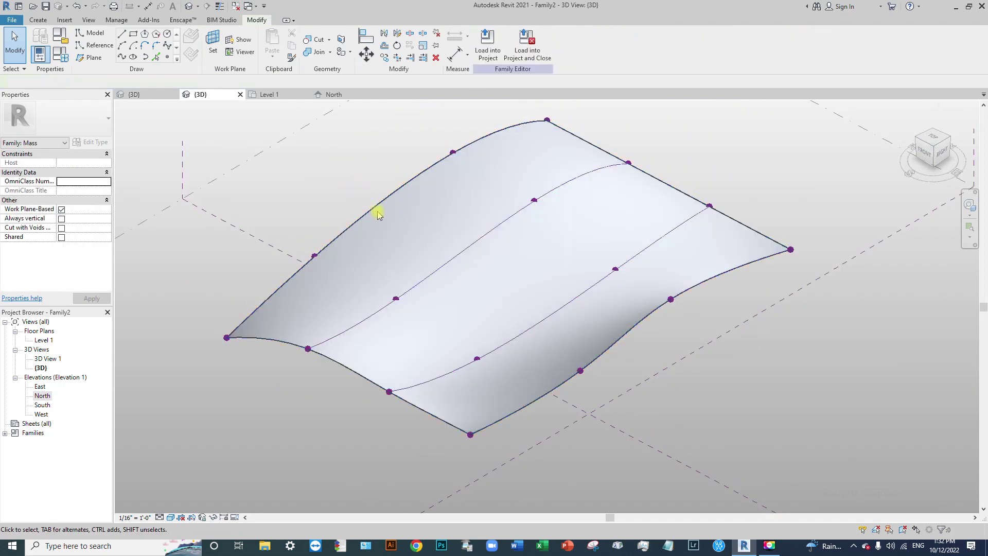
left_click(435, 222)
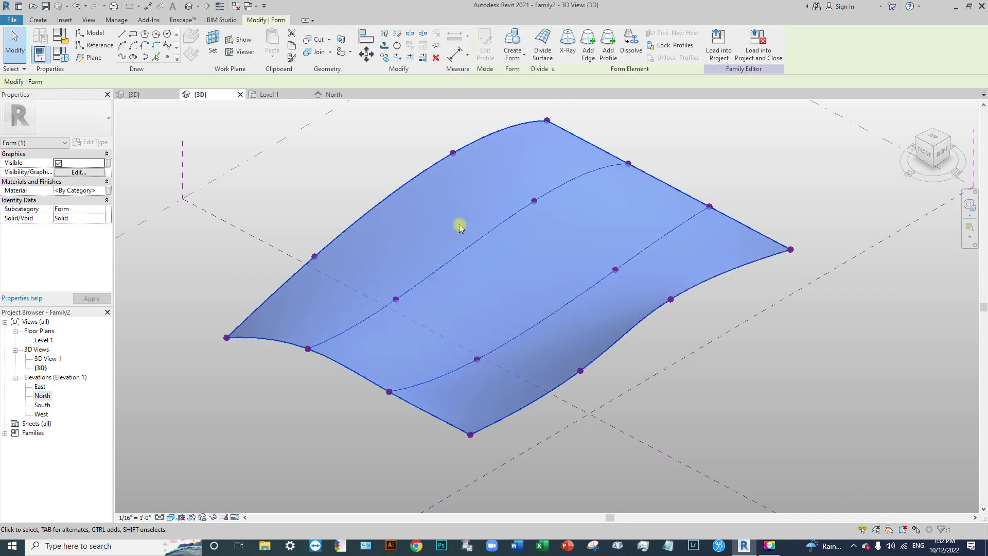
left_click(544, 43)
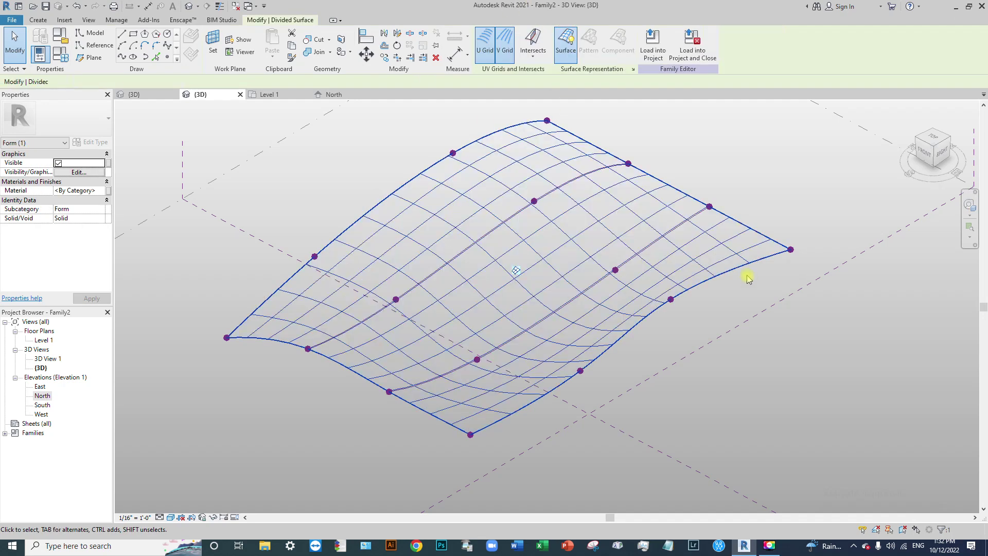
key("Escape")
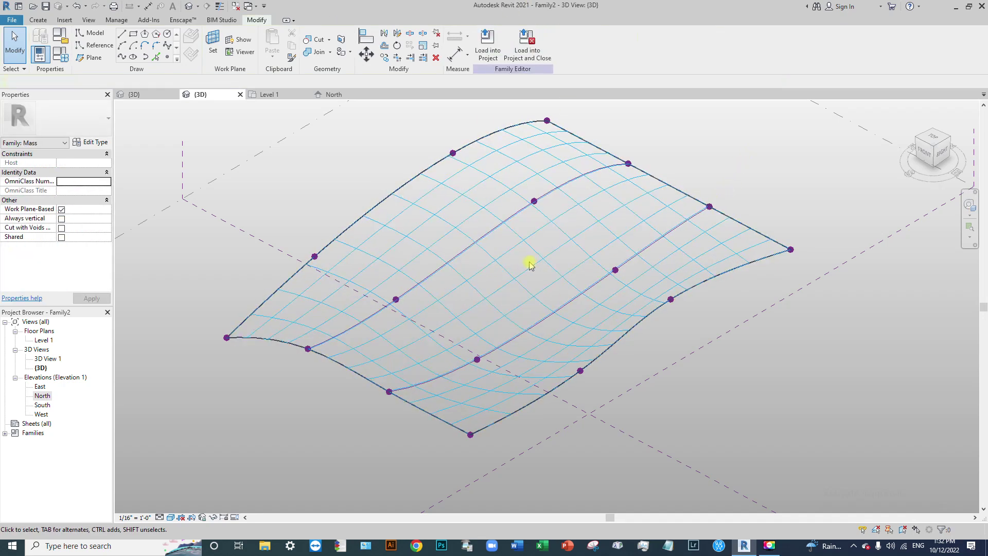
- Turn on Nodes in the divided surface's surface representation settings
left_click(538, 267)
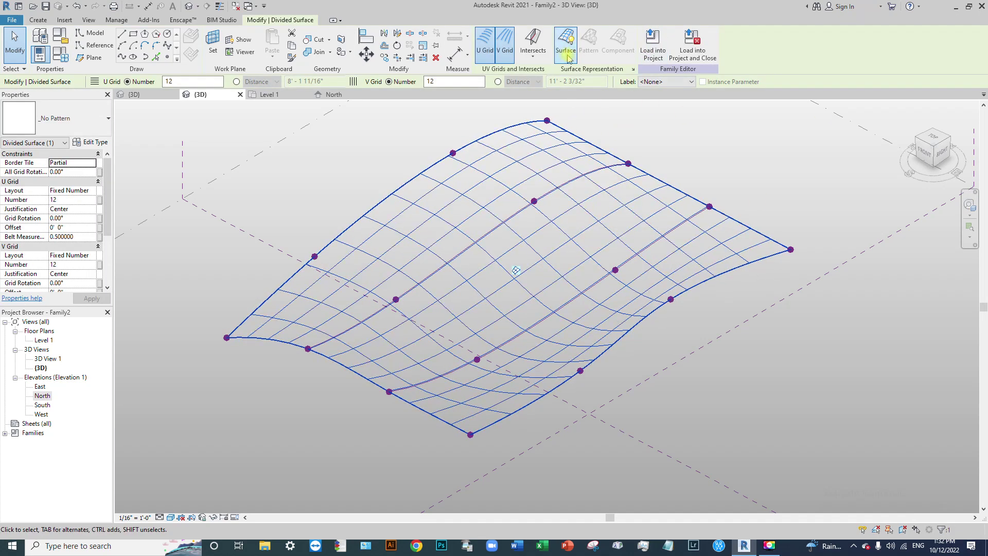
left_click(633, 71)
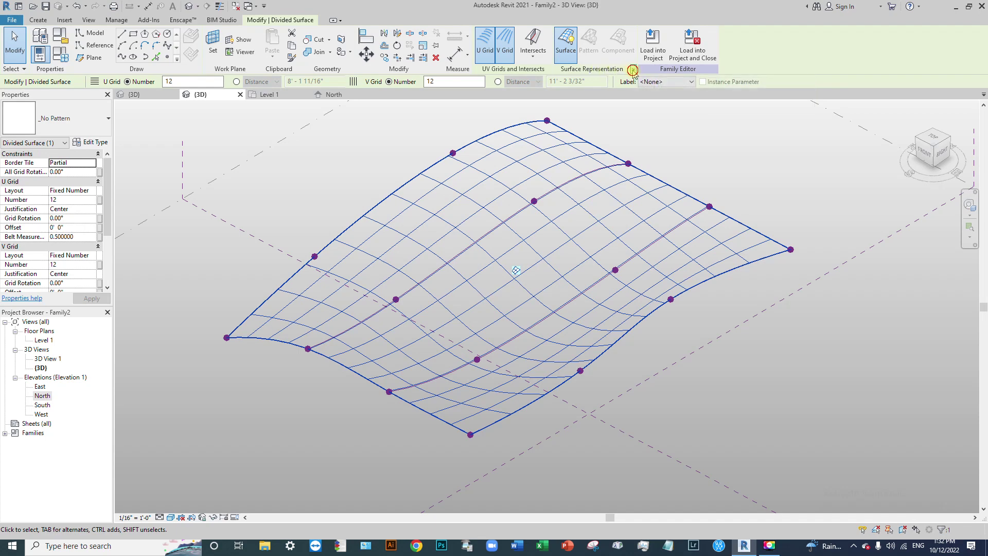
left_click(633, 71)
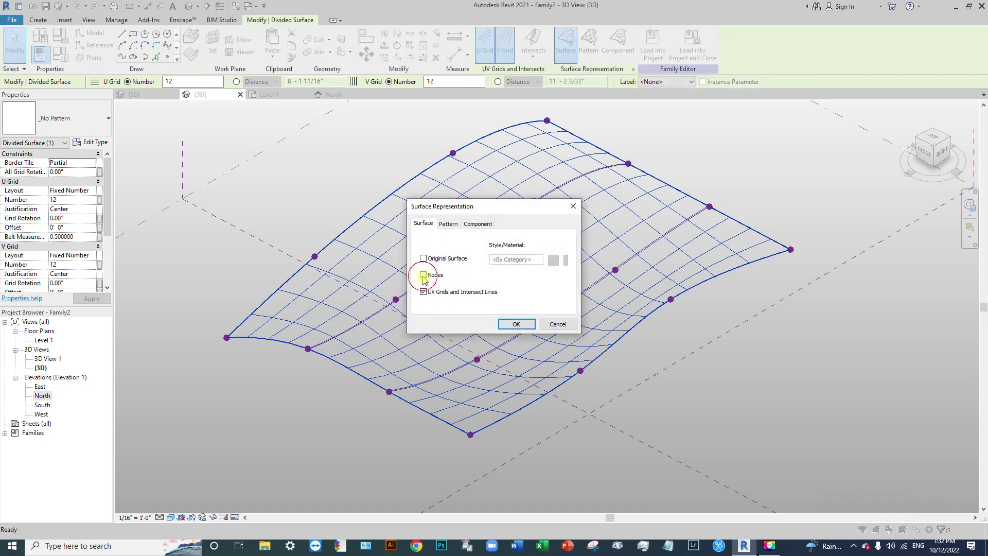
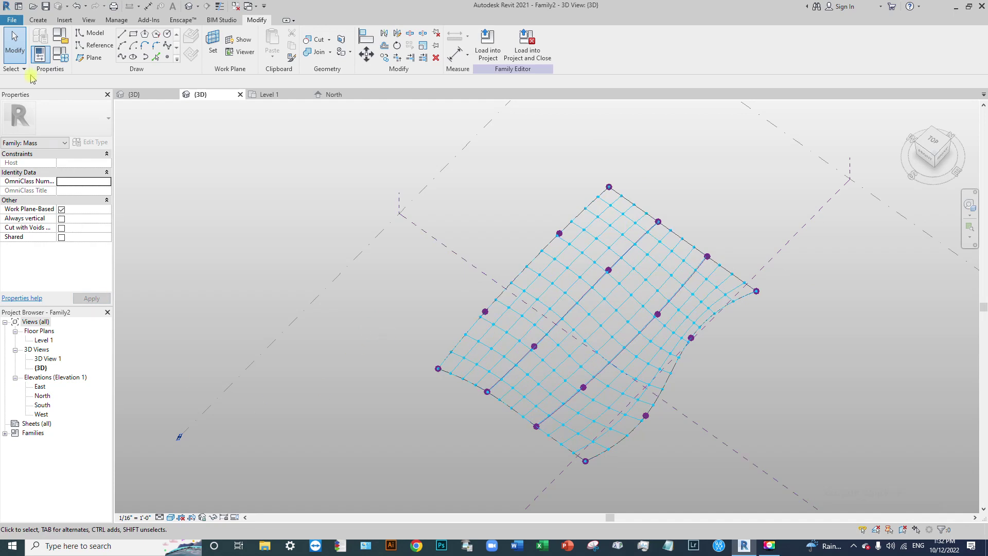
- Load the truss module into the mass family and place its four points clockwise on the nodes of one interior grid cell in Level 1
left_click(137, 95)
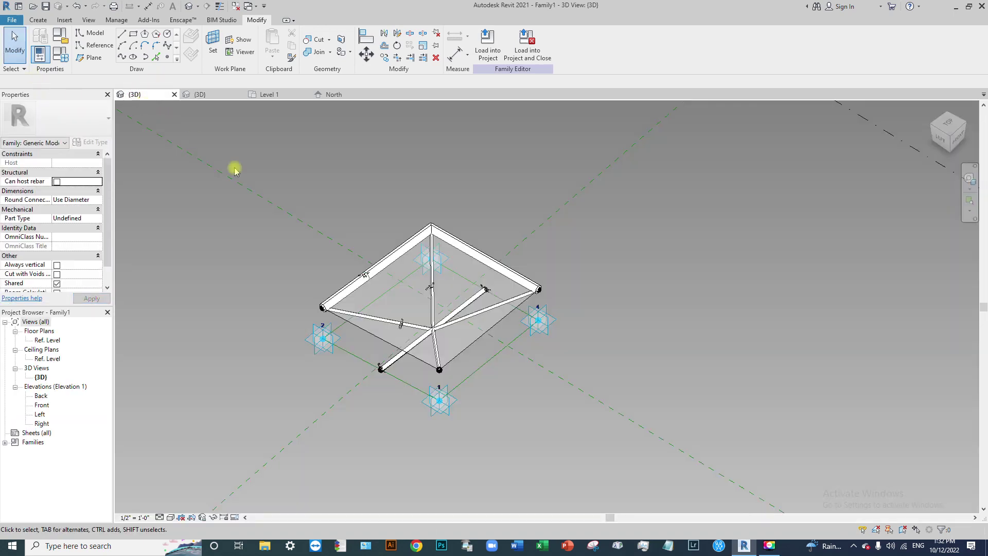
left_click(489, 44)
scroll(356, 247, "up", 5)
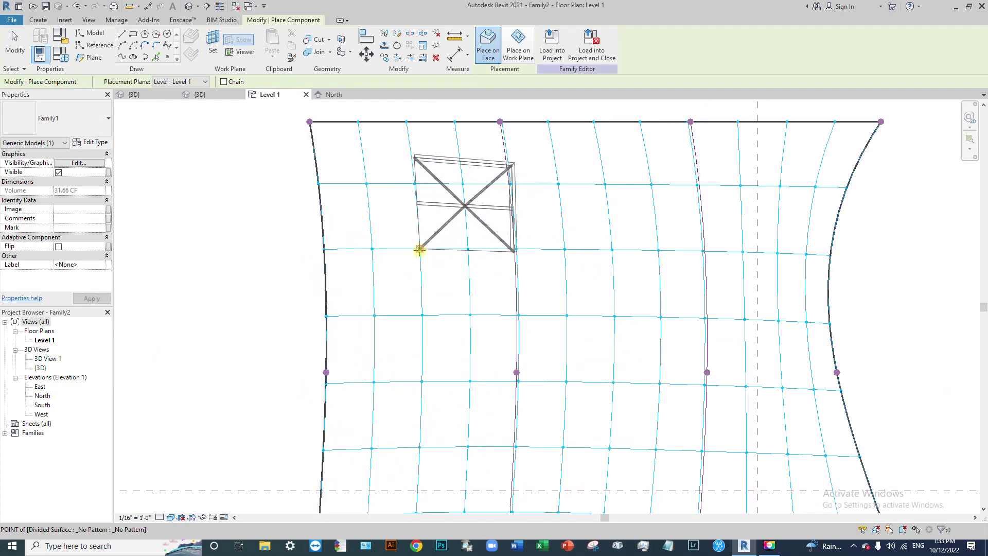
scroll(414, 183, "up", 2)
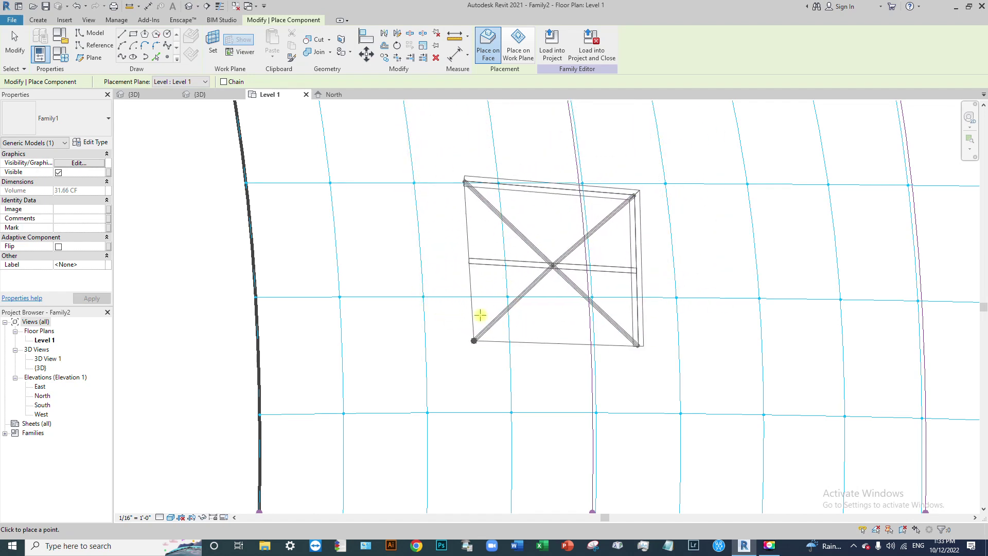
middle_click_drag(458, 340, 410, 375)
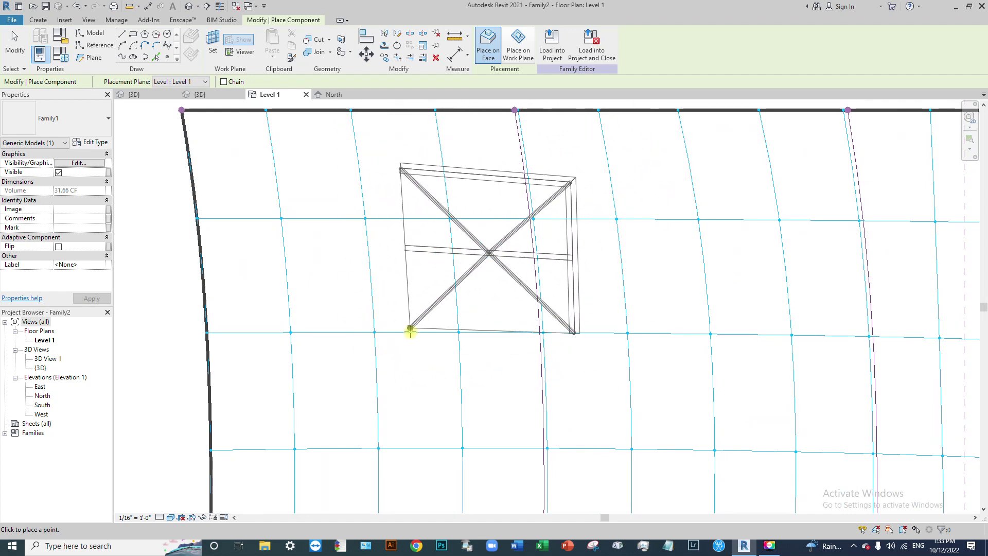
left_click(375, 332)
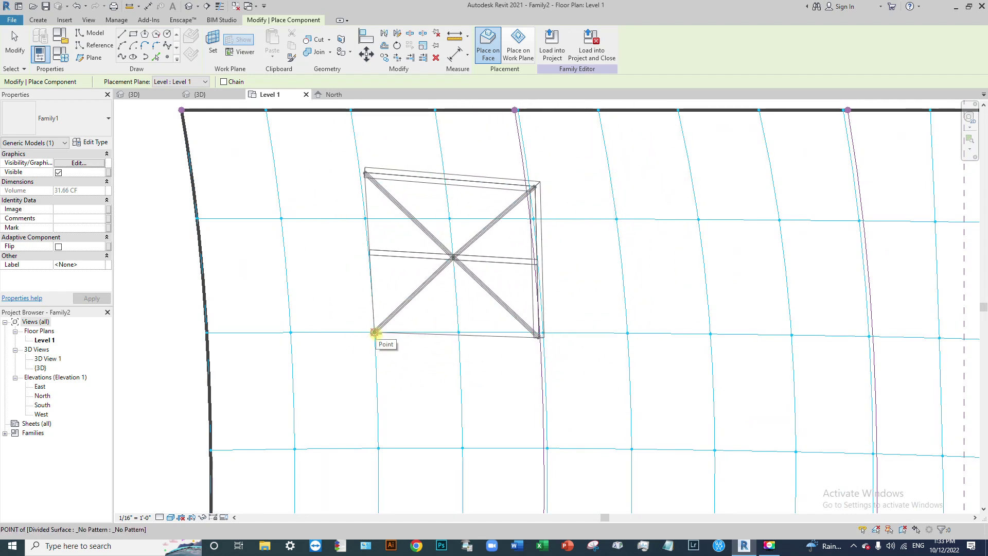
left_click(372, 330)
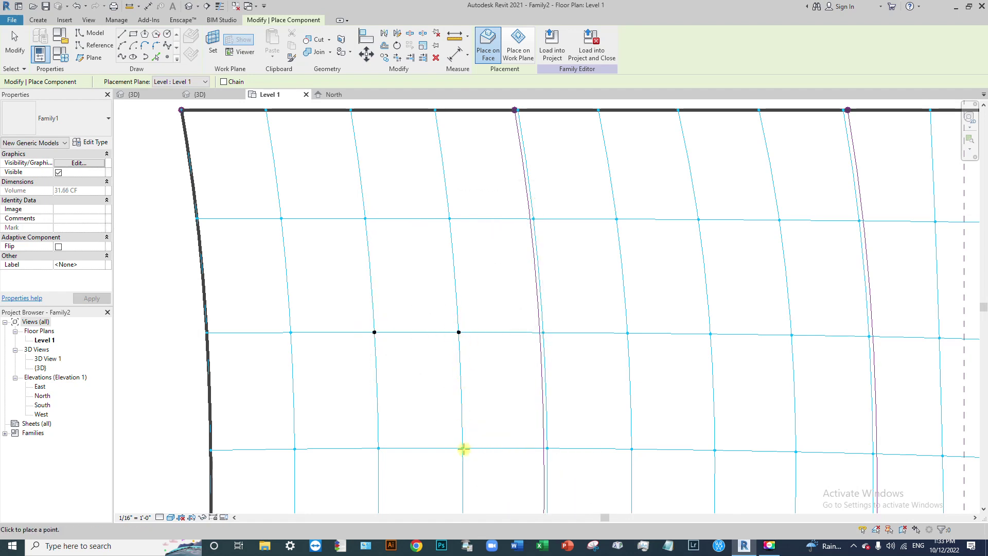
left_click(378, 449)
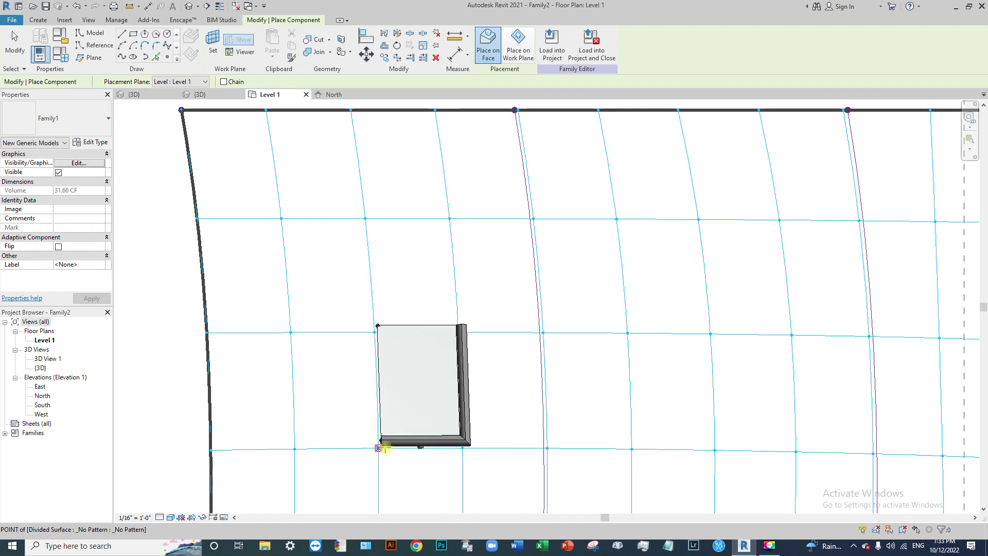
- Select the placed truss module in the 3D view and repeat it across the whole divided surface
scroll(462, 403, "down", 5)
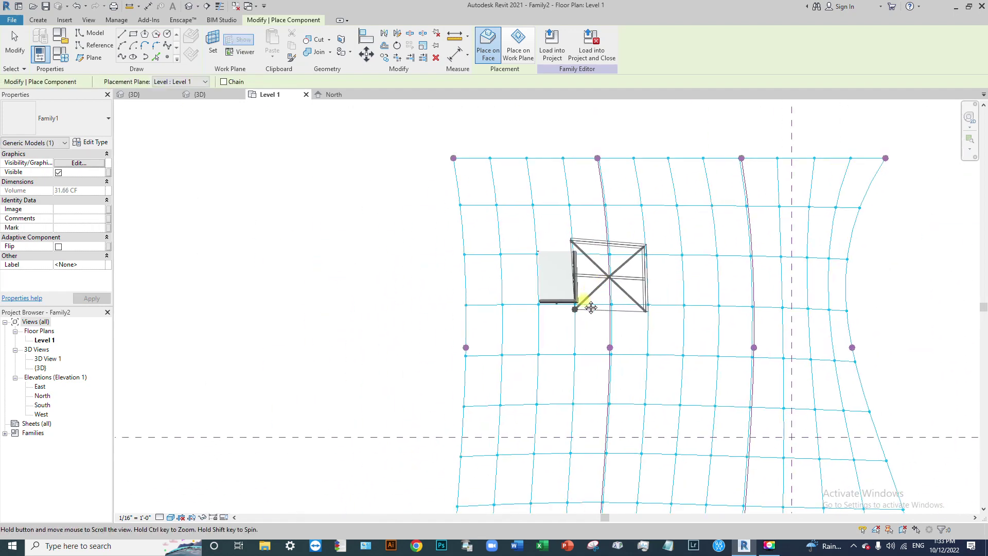
left_click(190, 7)
middle_click_drag(632, 315, 516, 307, "shift")
left_click(452, 335)
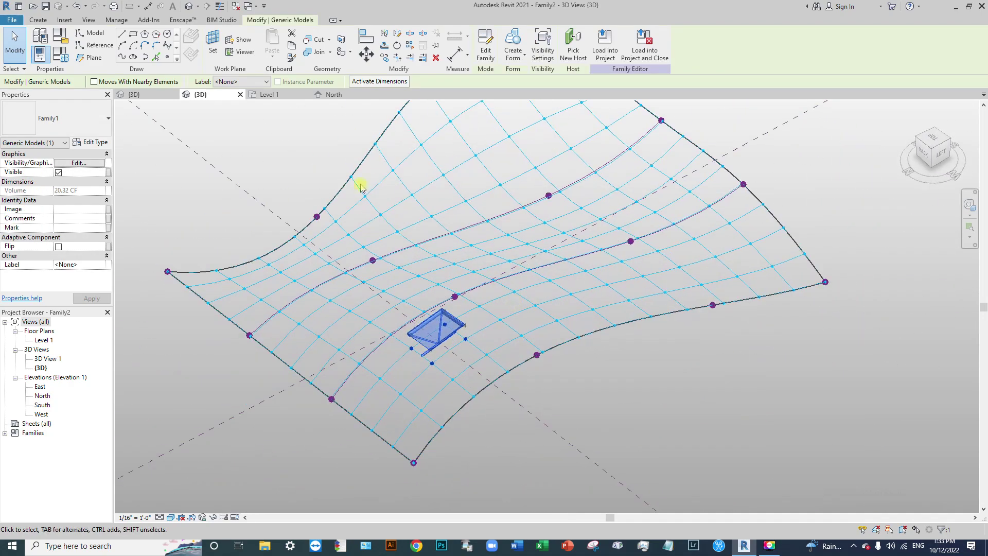
left_click(410, 46)
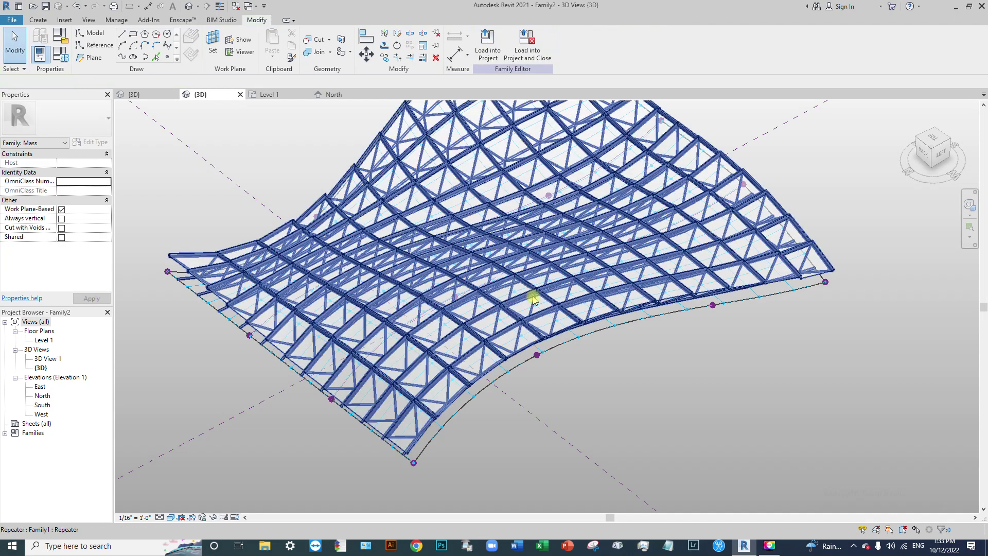
- Examine the repeated truss modules over the curved roof from all sides and up close along the edges
middle_click_drag(709, 378, 430, 313, "shift")
middle_click_drag(733, 435, 676, 329, "shift")
middle_click_drag(307, 334, 557, 261, "shift")
scroll(547, 310, "down", 3)
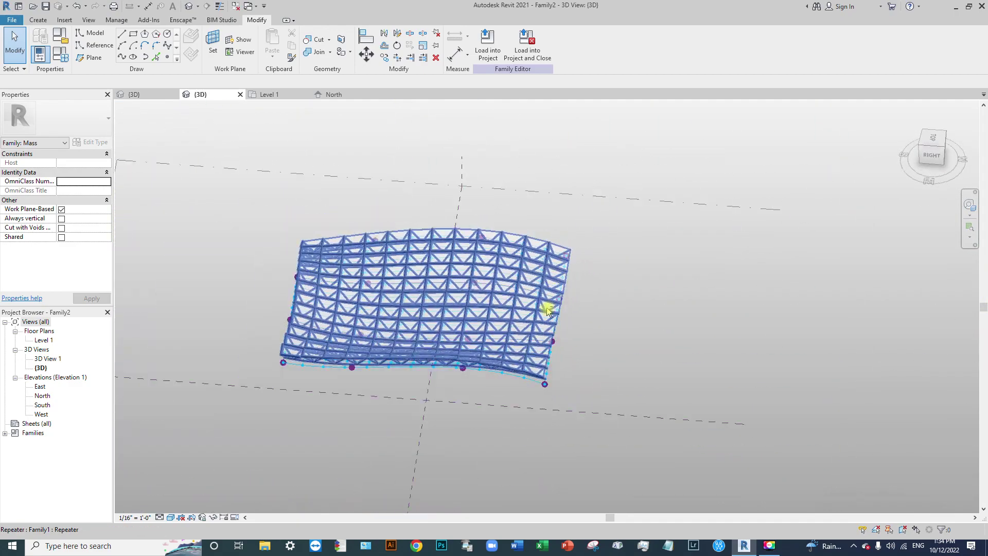
middle_click_drag(441, 284, 490, 193, "shift")
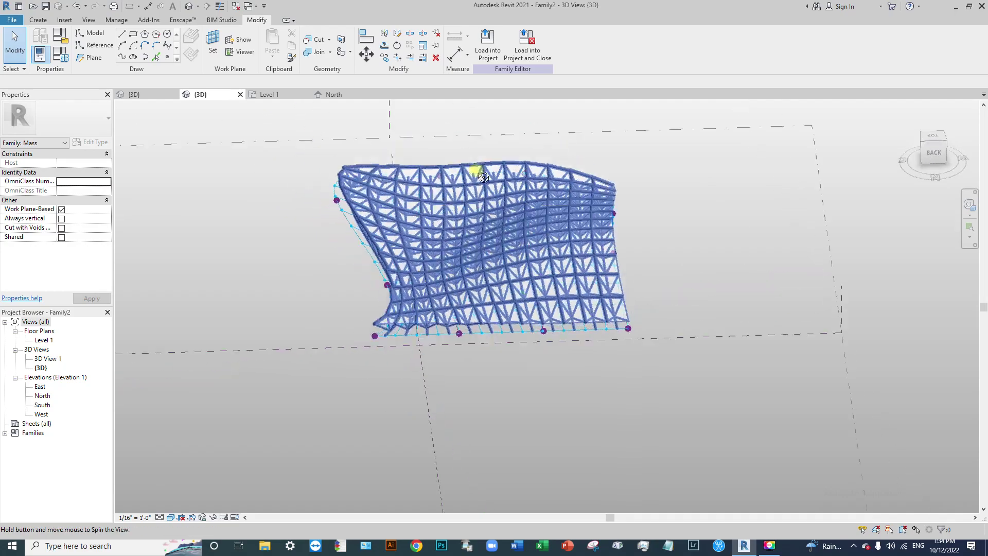
middle_click_drag(548, 357, 656, 309, "shift")
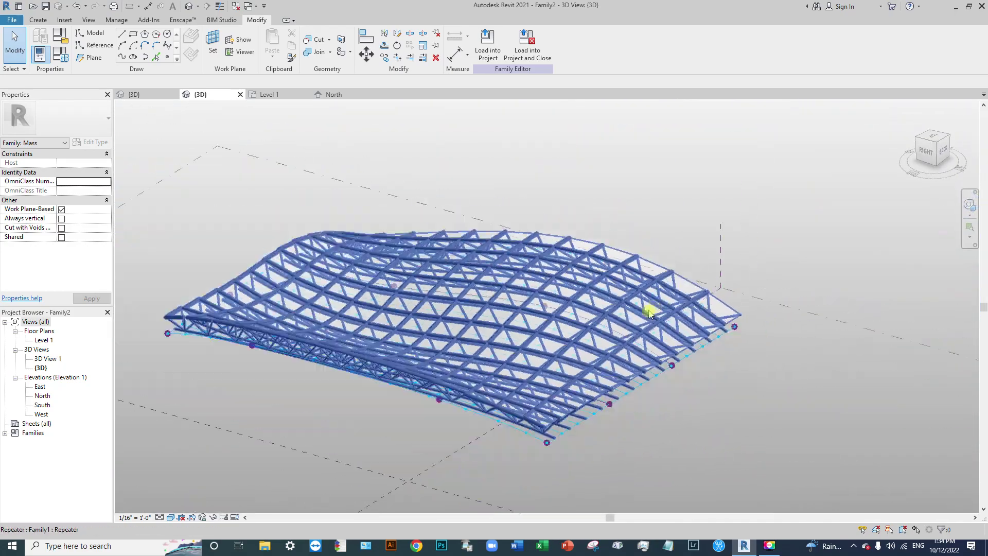
middle_click_drag(273, 345, 496, 280, "shift")
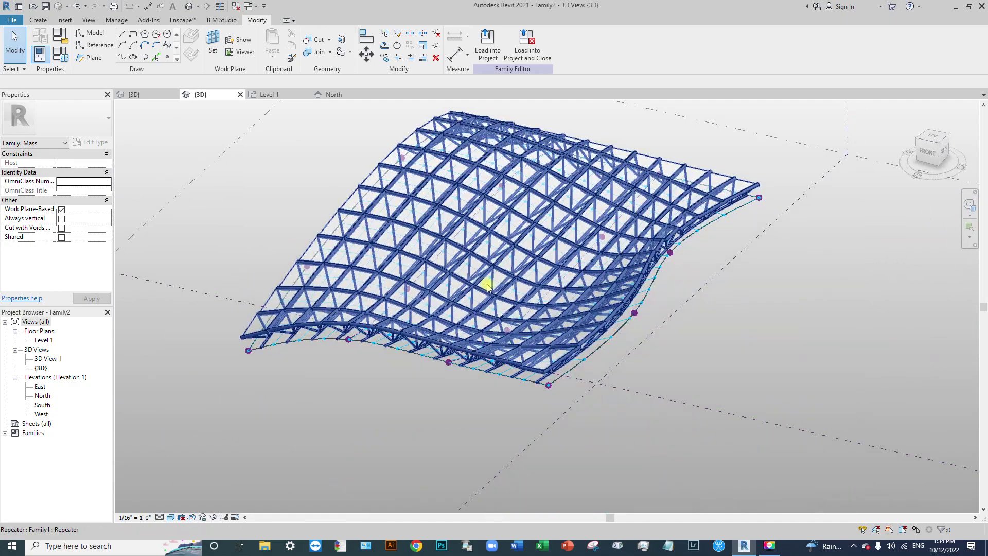
scroll(439, 341, "up", 4)
middle_click_drag(438, 341, 494, 368, "shift")
middle_click_drag(587, 366, 558, 300, "shift")
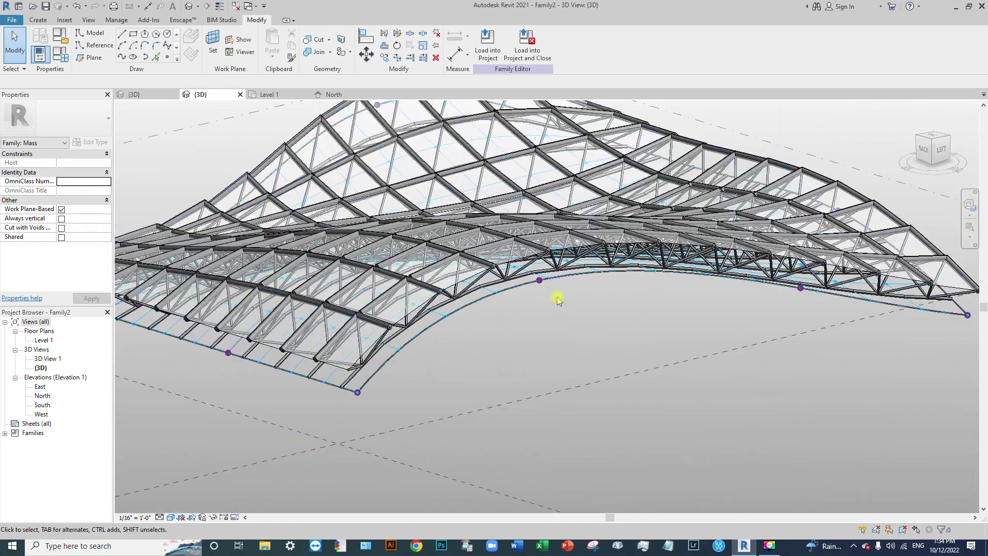
scroll(558, 300, "down", 5)
middle_click_drag(474, 331, 628, 342, "shift")
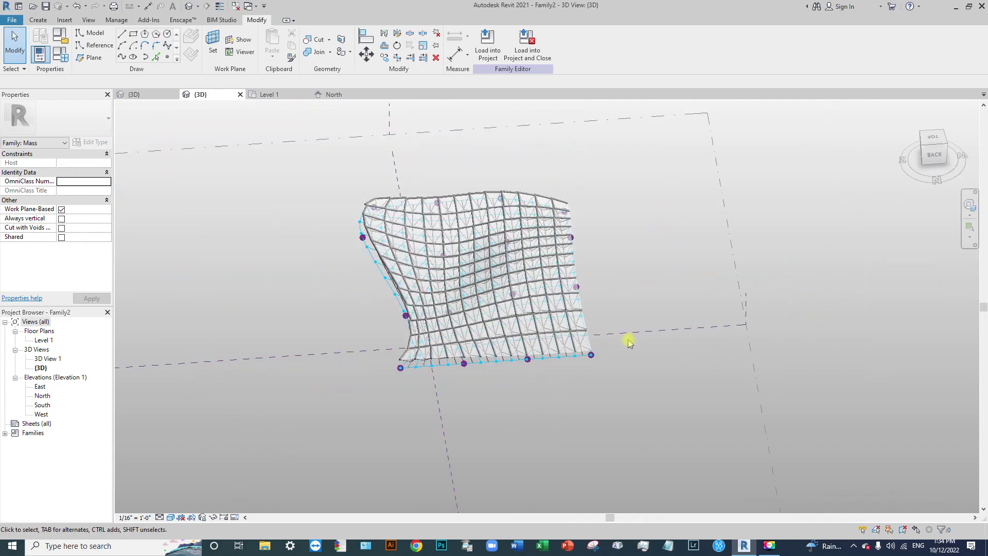
scroll(464, 215, "up", 3)
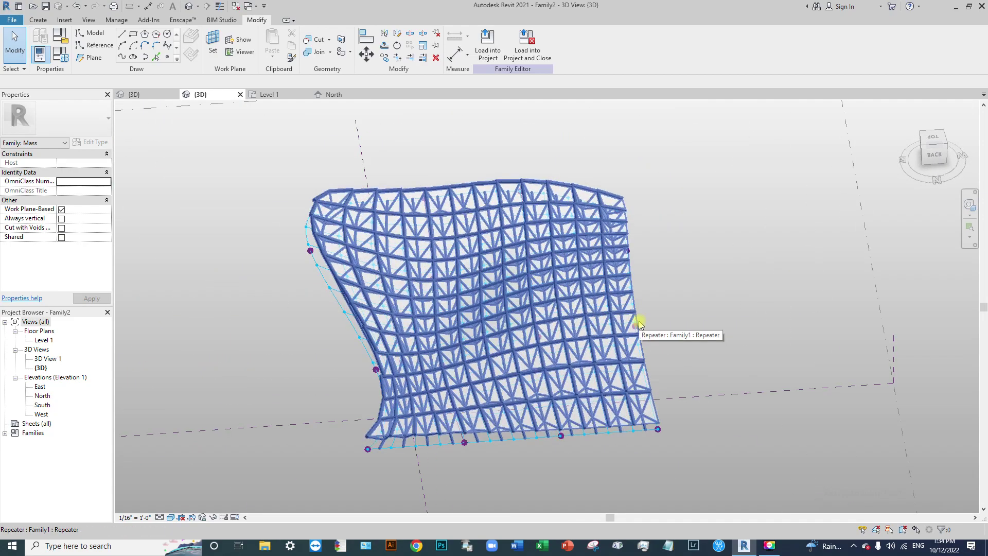
middle_click_drag(640, 333, 569, 244, "shift")
middle_click_drag(600, 377, 505, 370, "shift")
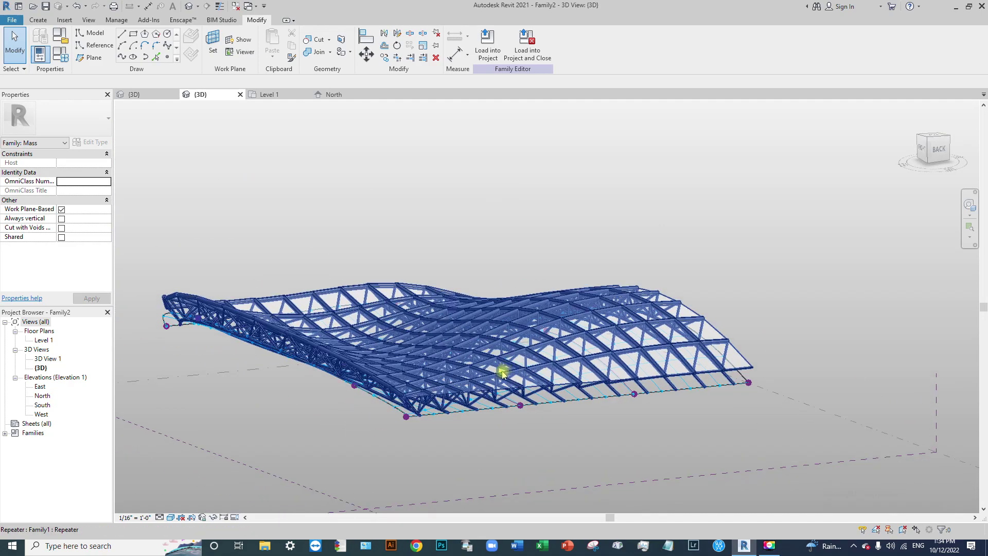